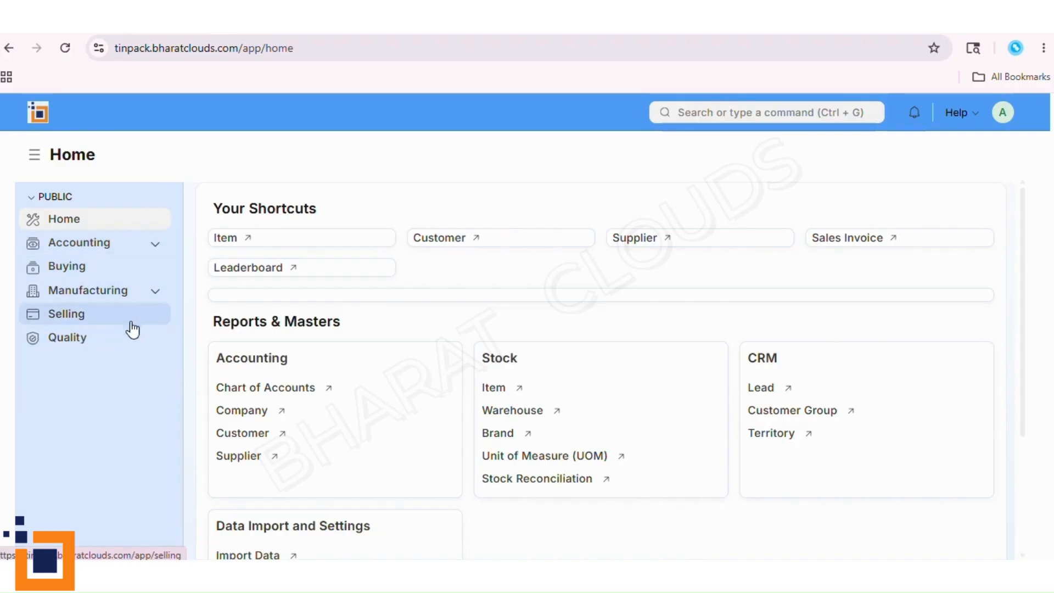
- Expand the Manufacturing module to show its submodules and check the notifications
{"action": "left_click", "coordinate": [156, 291]}
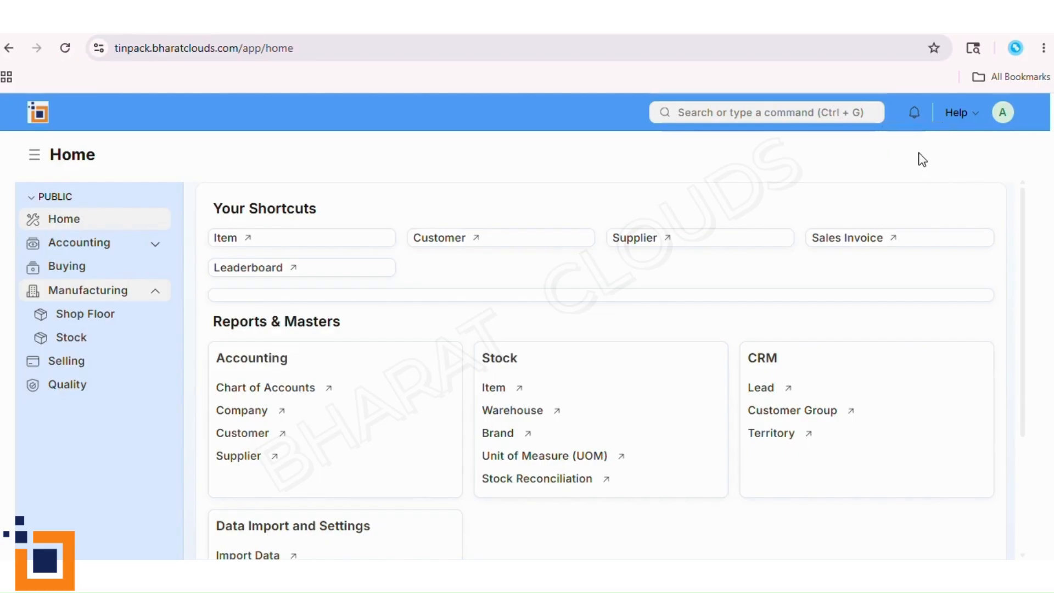
{"action": "left_click", "coordinate": [914, 115]}
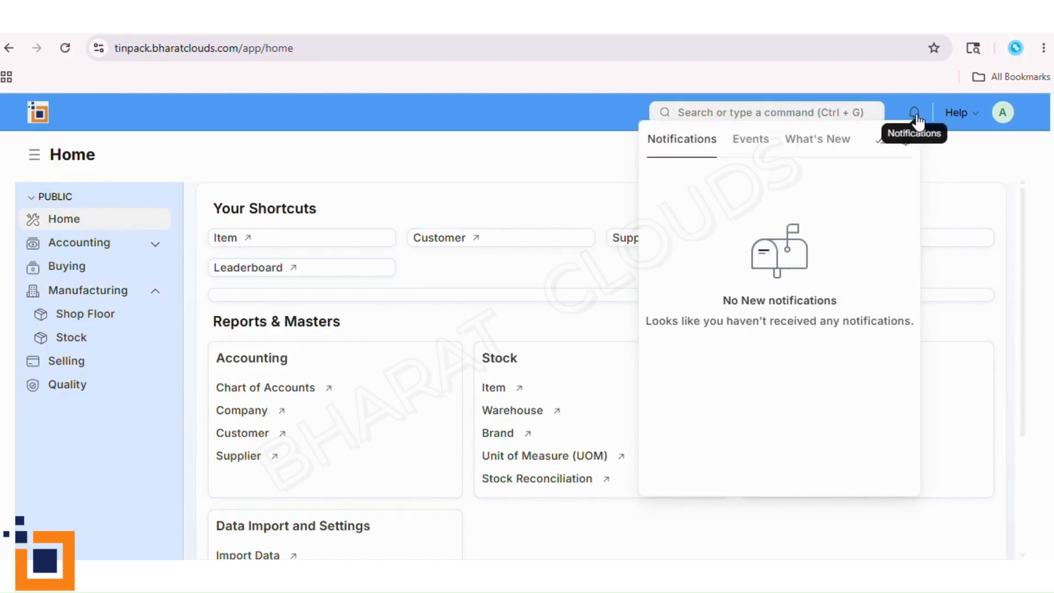
{"action": "left_click", "coordinate": [948, 169]}
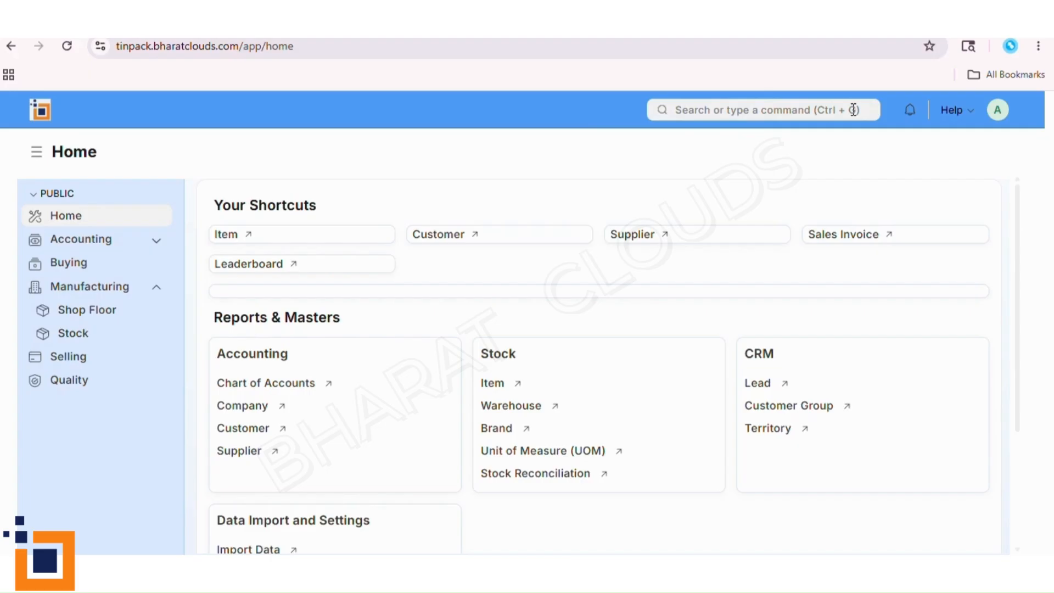
- Look up "sal" in the global search to view the suggested lists and reports
{"action": "left_click", "coordinate": [742, 115]}
{"action": "type", "text": "sal"}
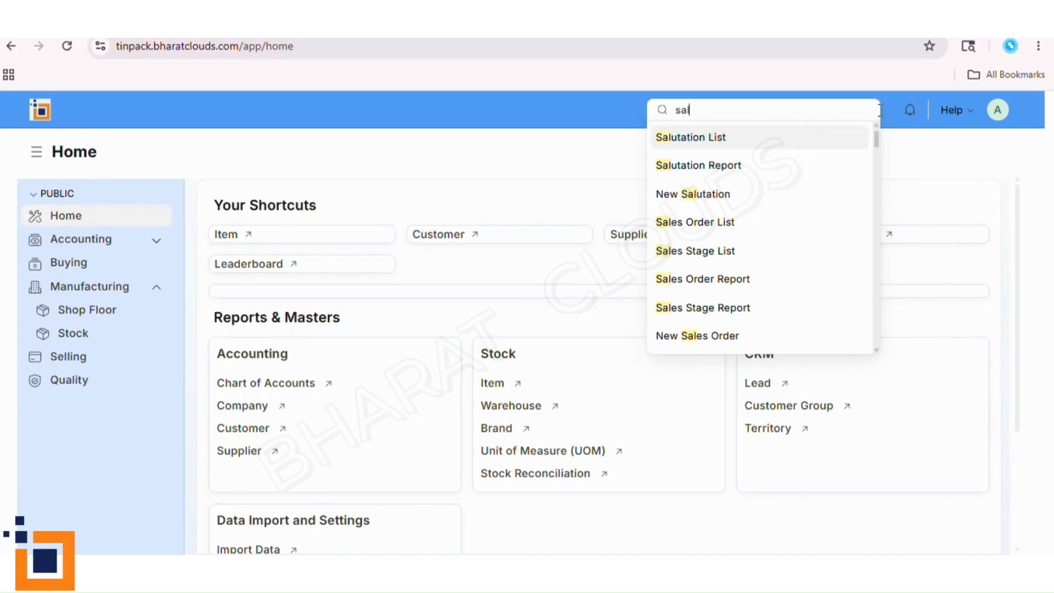
{"action": "left_click", "coordinate": [914, 155]}
- Run a global search for "asian paints" across all records
{"action": "left_click", "coordinate": [752, 109]}
{"action": "key", "text": "BackSpace"}
{"action": "key", "text": "BackSpace"}
{"action": "key", "text": "BackSpace"}
{"action": "type", "text": "a"}
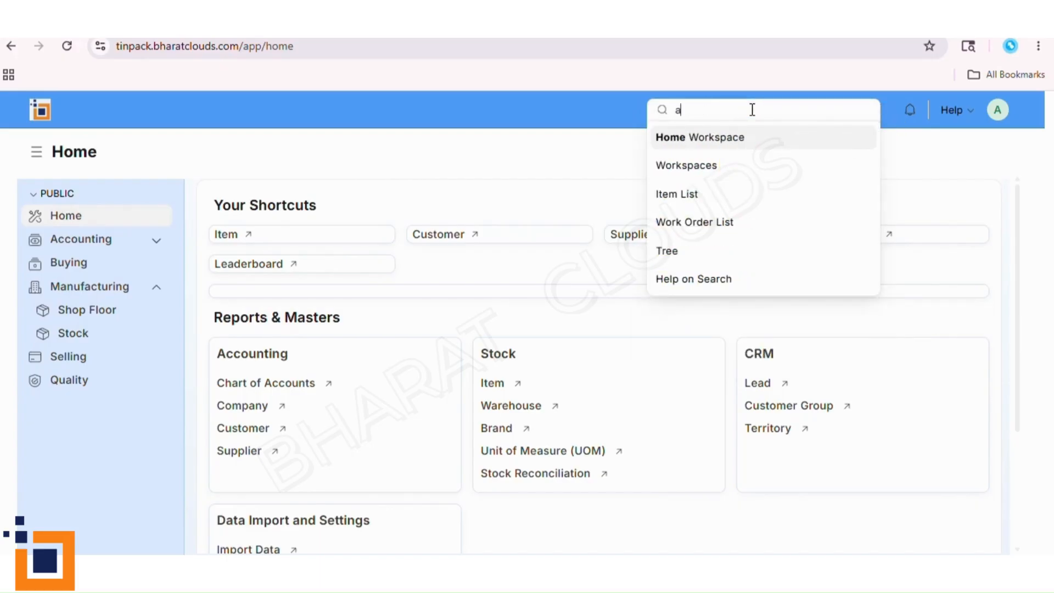
{"action": "type", "text": "sian paints"}
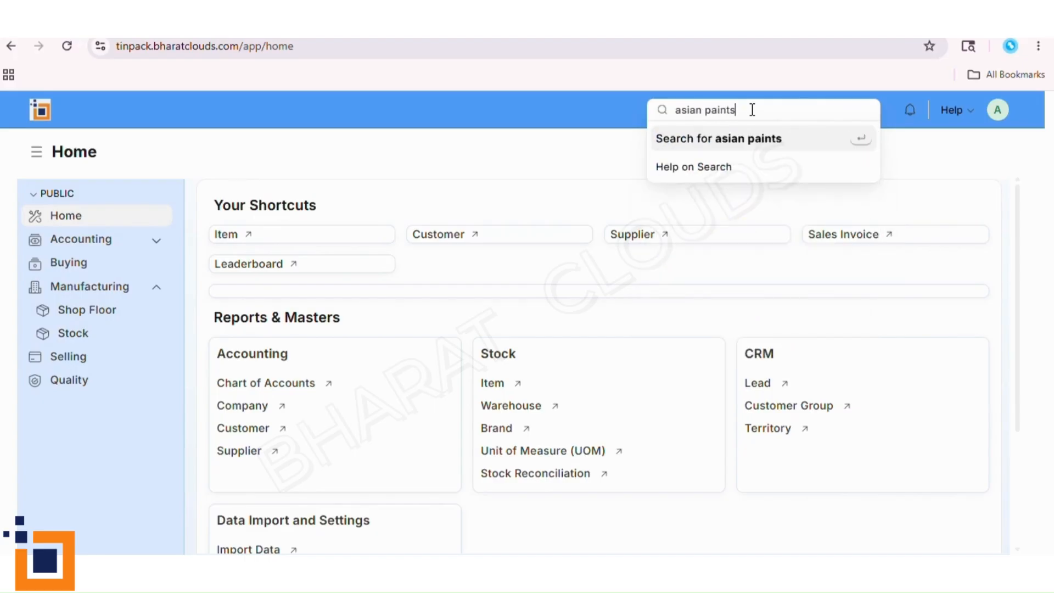
{"action": "key", "text": "Return"}
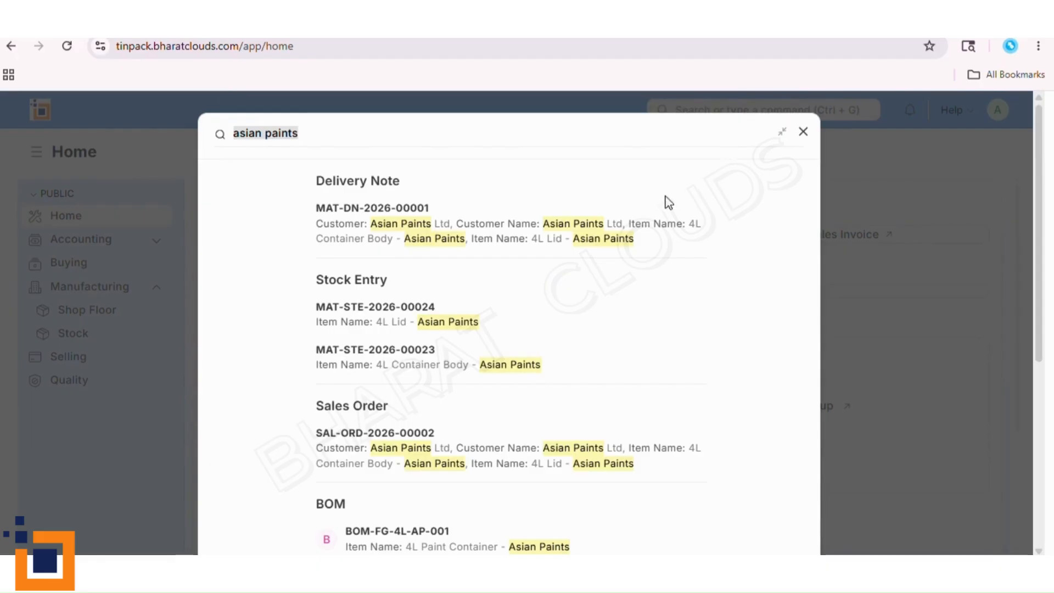
- Review the search results grouped by document type, such as Delivery Note and Sales Order, and close them
{"action": "scroll", "coordinate": [540, 490], "scroll_direction": "down", "scroll_amount": 3}
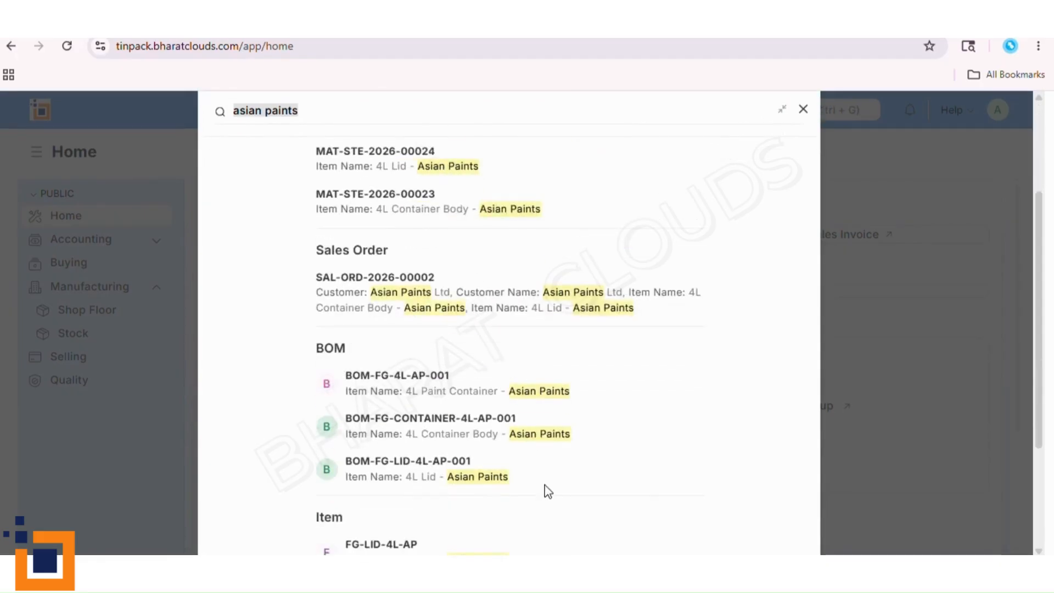
{"action": "scroll", "coordinate": [547, 490], "scroll_direction": "down", "scroll_amount": 3}
{"action": "scroll", "coordinate": [547, 490], "scroll_direction": "up", "scroll_amount": 6}
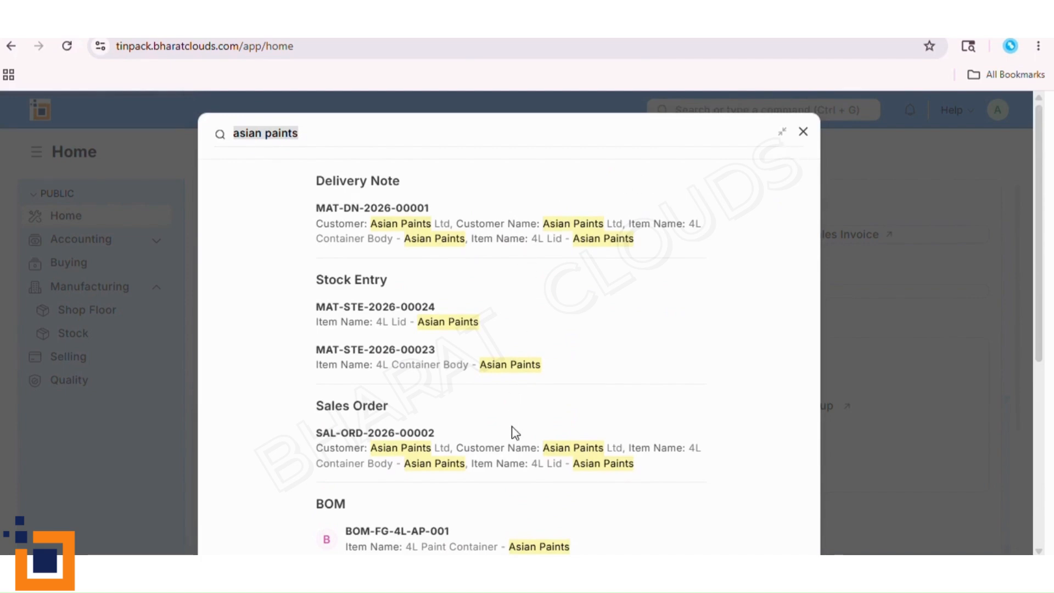
{"action": "scroll", "coordinate": [513, 433], "scroll_direction": "down", "scroll_amount": 5}
{"action": "scroll", "coordinate": [519, 433], "scroll_direction": "up", "scroll_amount": 6}
{"action": "left_click", "coordinate": [802, 133]}
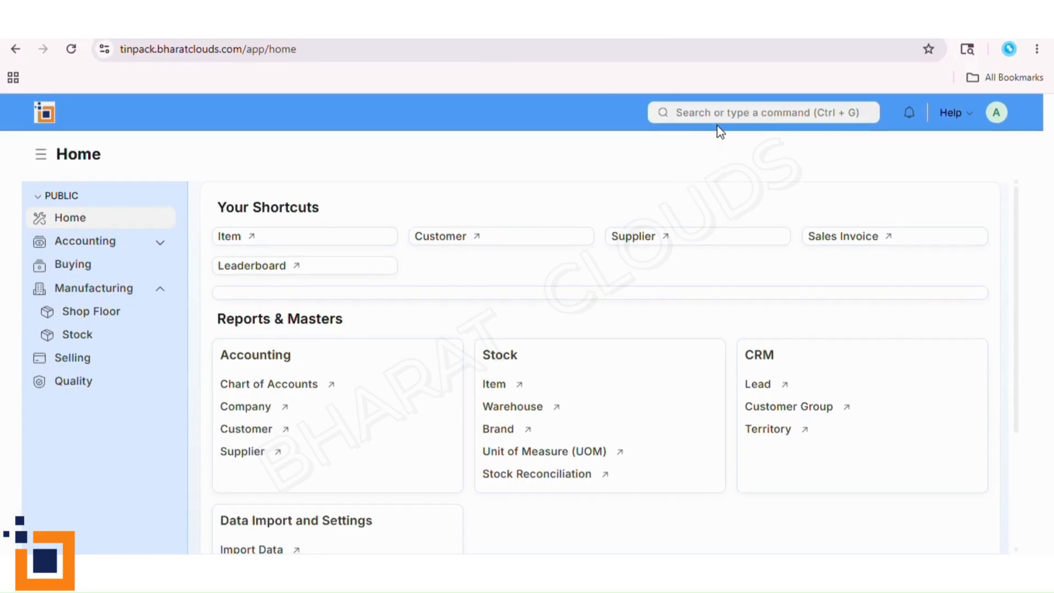
- View the general help options and open the Purchase Order list through the global search
{"action": "left_click", "coordinate": [955, 114]}
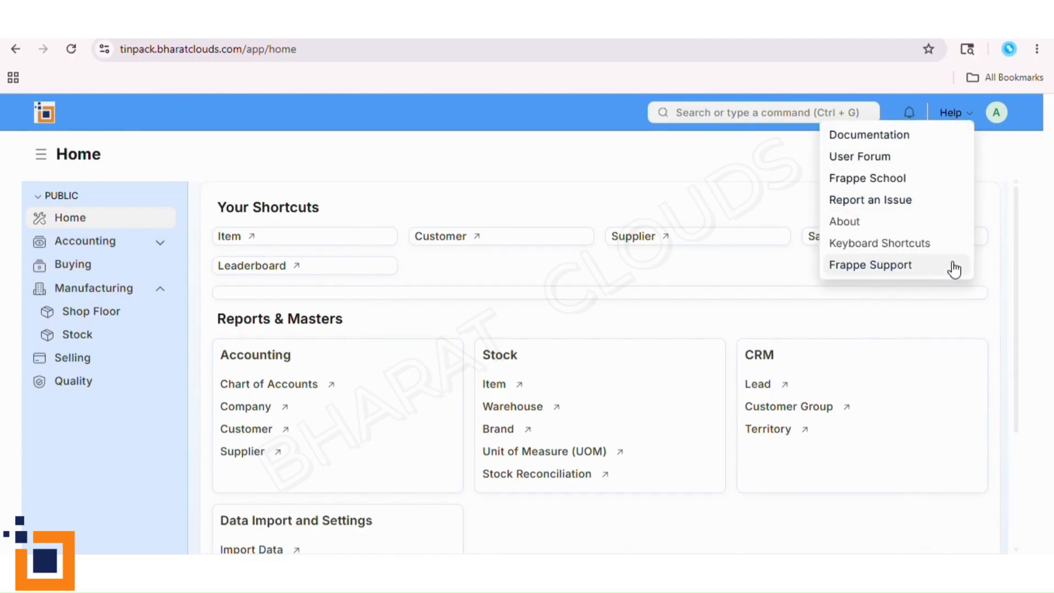
{"action": "left_click", "coordinate": [708, 114]}
{"action": "type", "text": "purchas"}
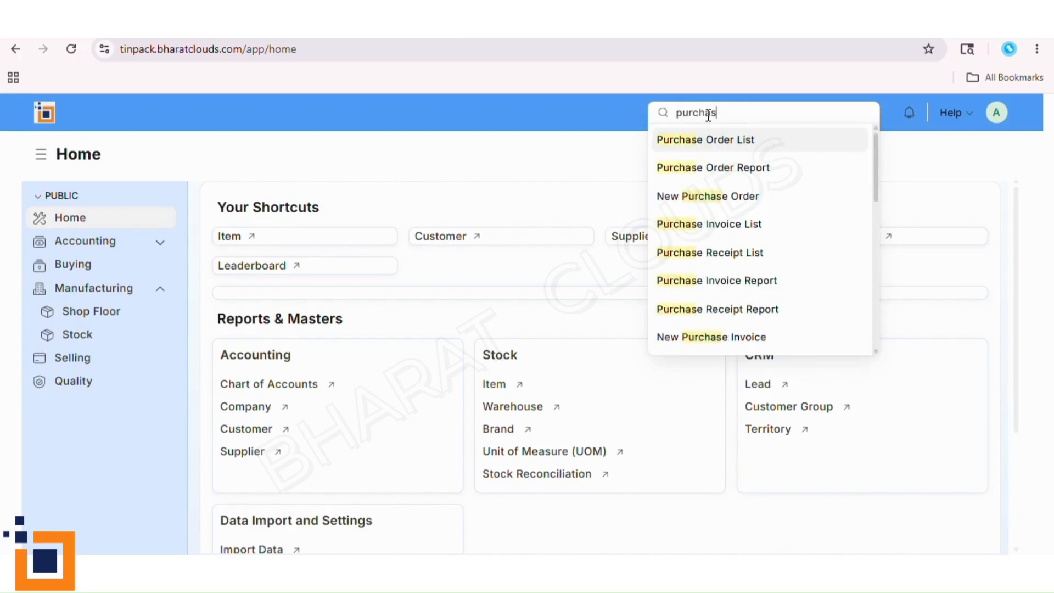
{"action": "left_click", "coordinate": [726, 144]}
- Open the Purchase Order help article and read its sections from the prerequisites through taxes and charges
{"action": "left_click", "coordinate": [967, 116]}
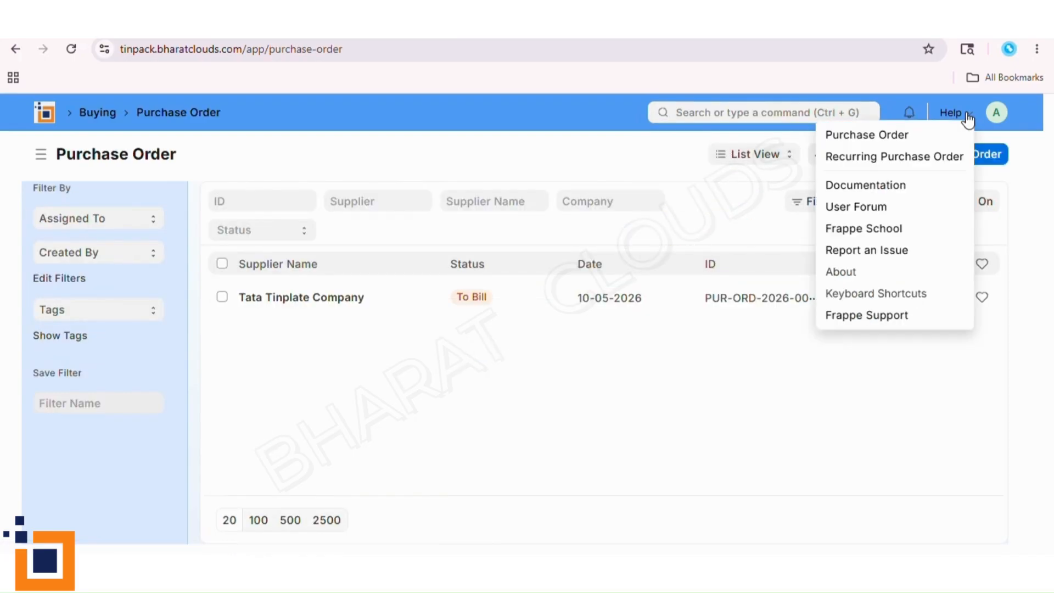
{"action": "left_click", "coordinate": [939, 138]}
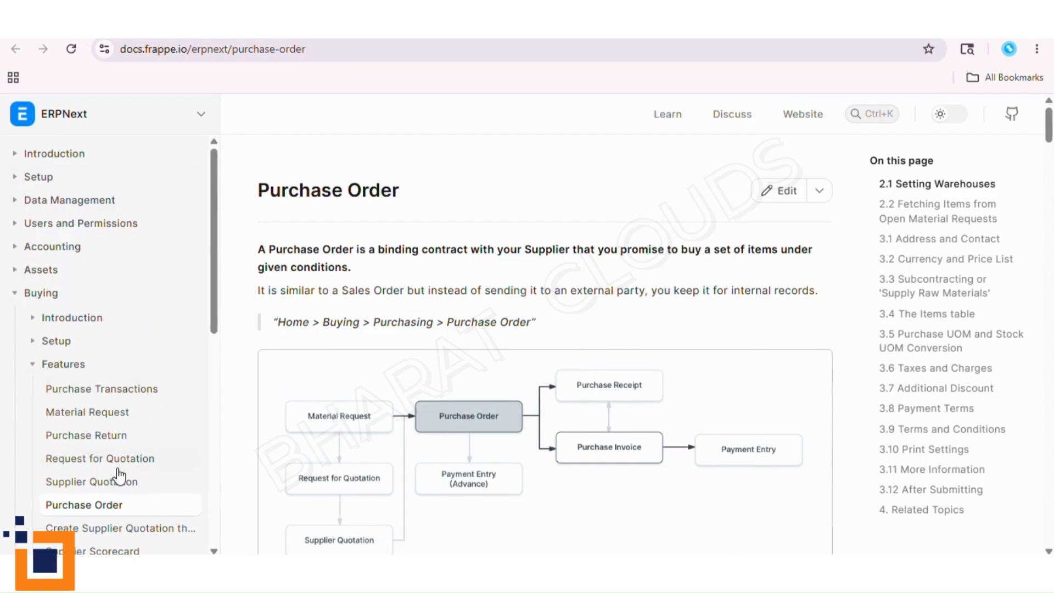
{"action": "scroll", "coordinate": [119, 475], "scroll_direction": "down", "scroll_amount": 3}
{"action": "scroll", "coordinate": [119, 475], "scroll_direction": "down", "scroll_amount": 2}
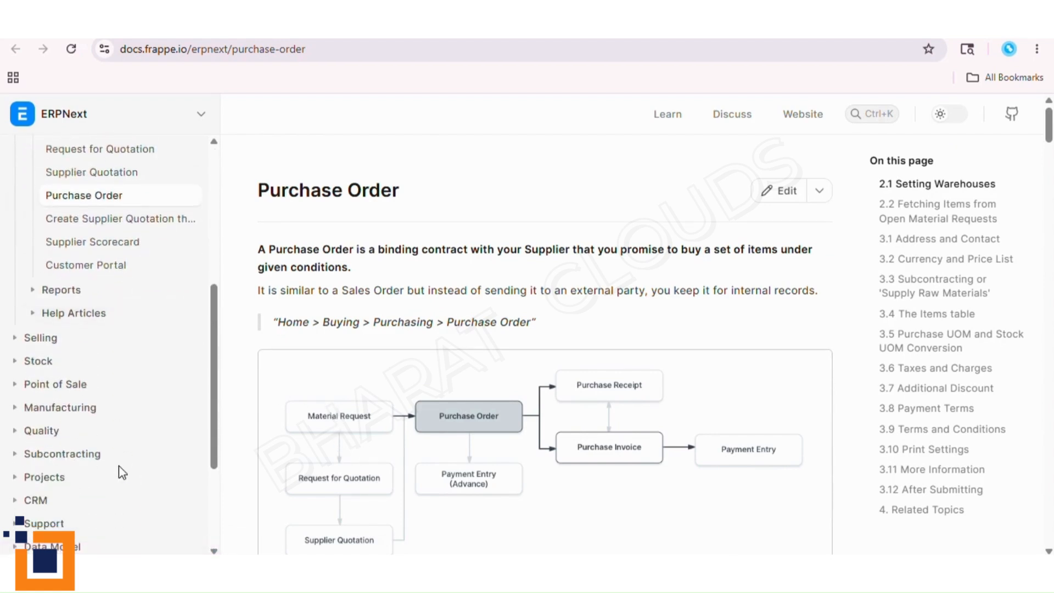
{"action": "scroll", "coordinate": [122, 473], "scroll_direction": "down", "scroll_amount": 1}
{"action": "scroll", "coordinate": [120, 472], "scroll_direction": "down", "scroll_amount": 4}
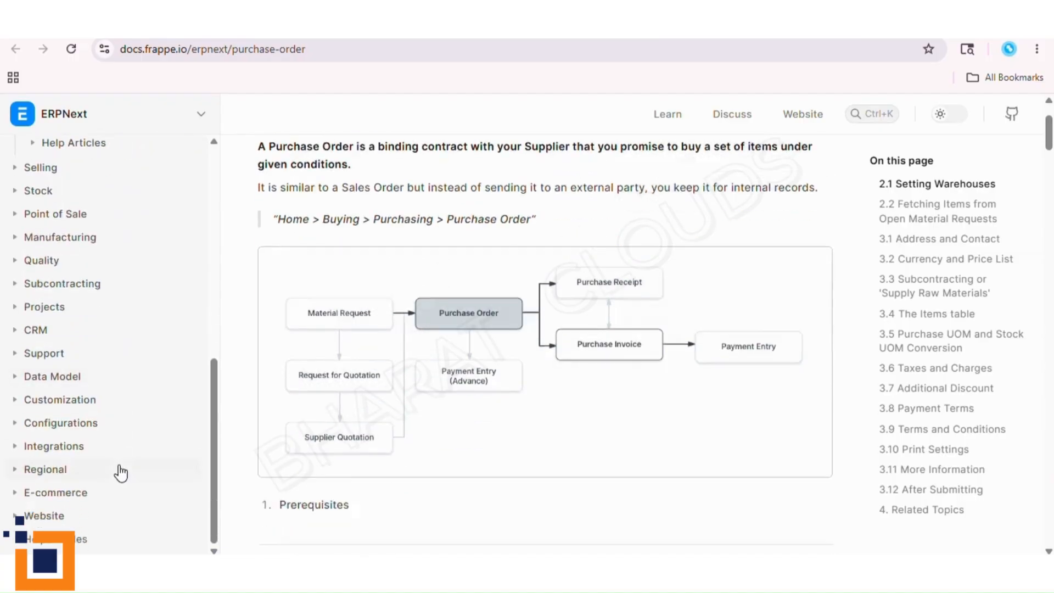
{"action": "scroll", "coordinate": [462, 419], "scroll_direction": "down", "scroll_amount": 8}
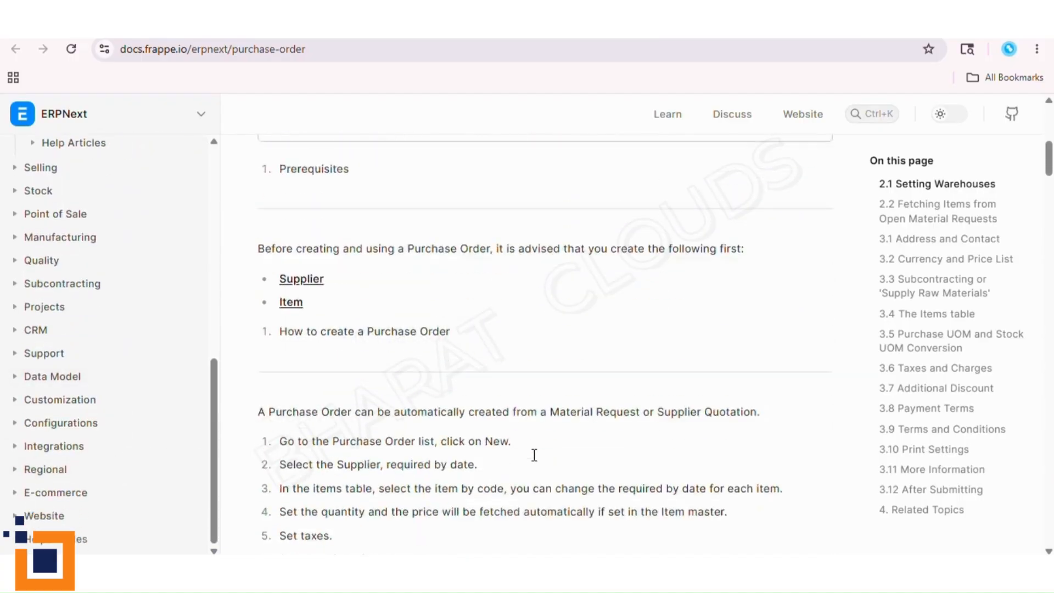
{"action": "scroll", "coordinate": [533, 456], "scroll_direction": "down", "scroll_amount": 15}
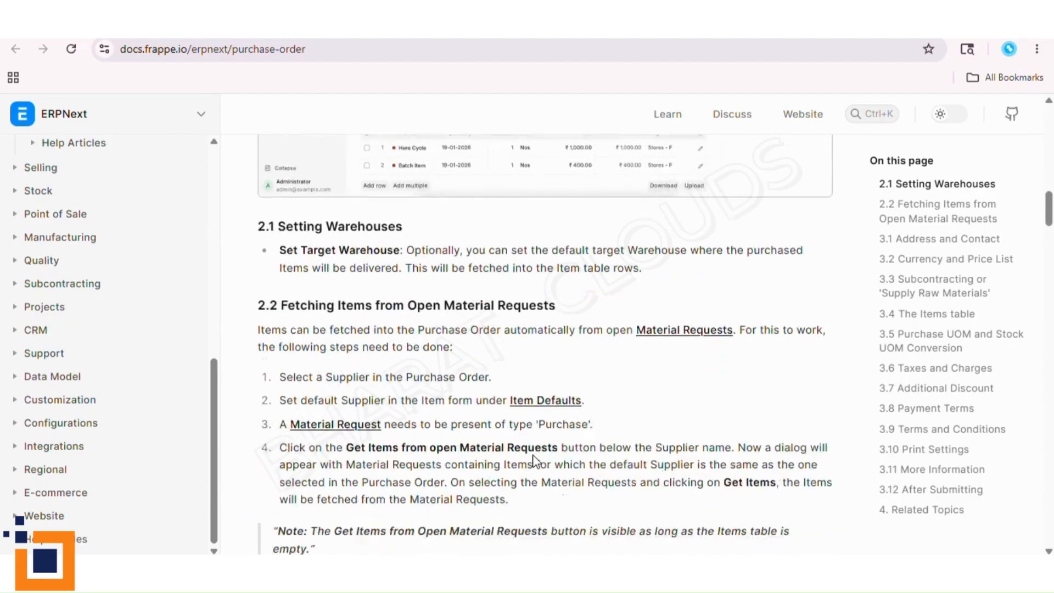
{"action": "scroll", "coordinate": [534, 455], "scroll_direction": "down", "scroll_amount": 10}
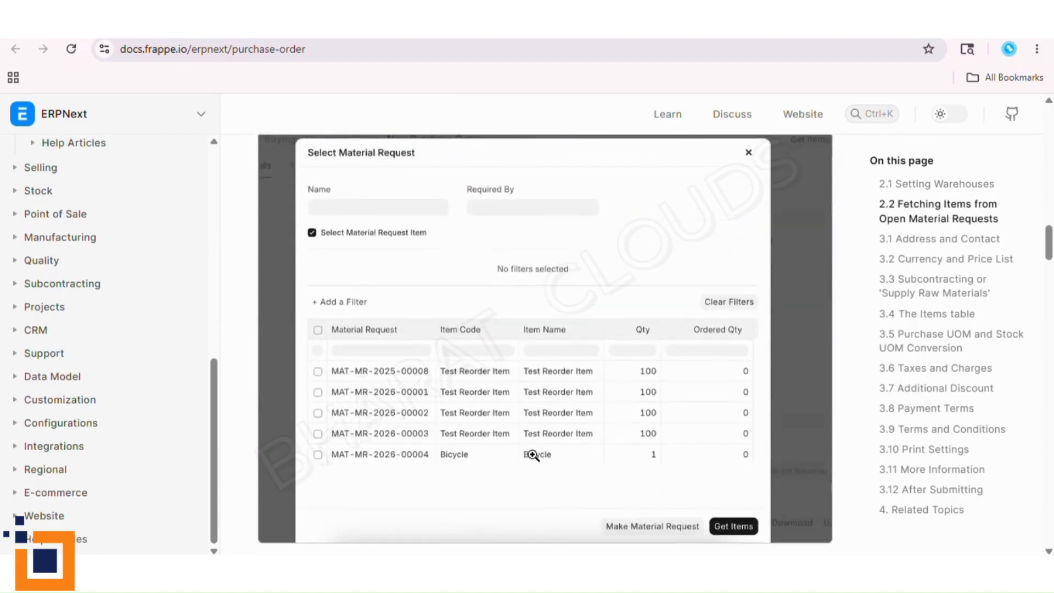
{"action": "scroll", "coordinate": [534, 460], "scroll_direction": "down", "scroll_amount": 15}
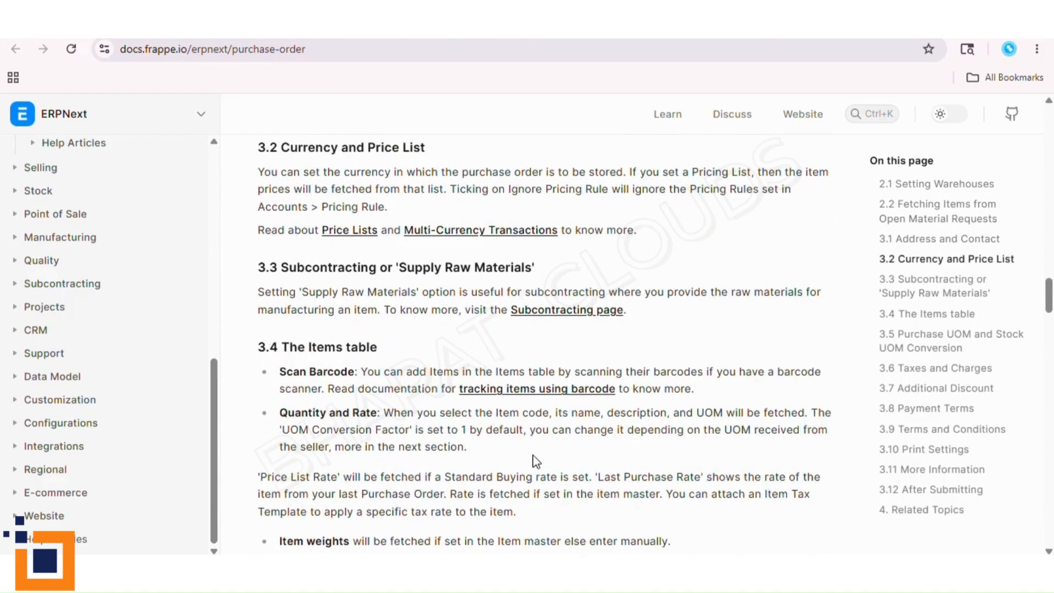
{"action": "scroll", "coordinate": [535, 460], "scroll_direction": "down", "scroll_amount": 15}
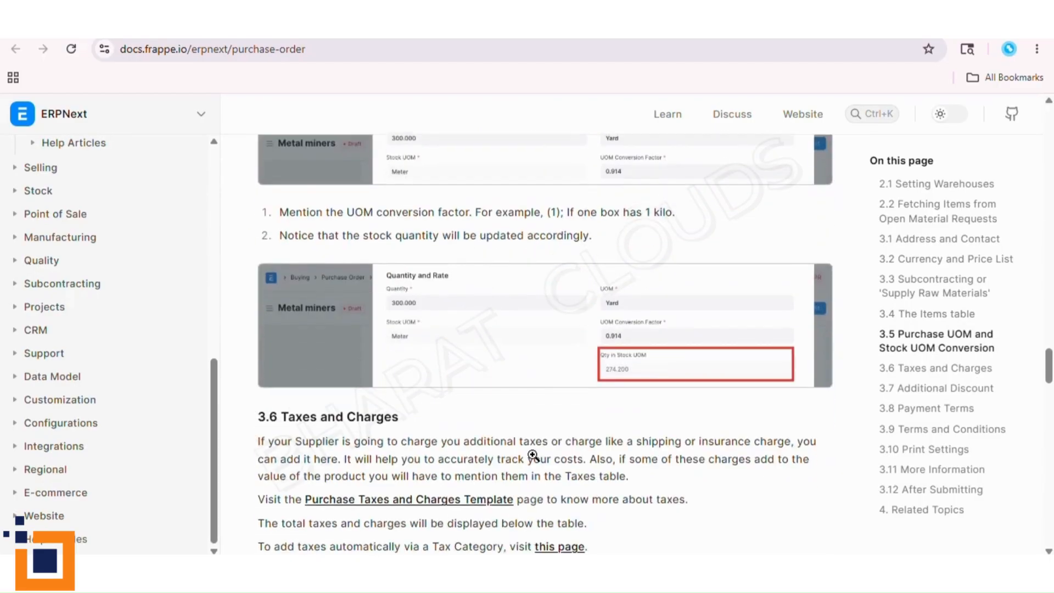
{"action": "scroll", "coordinate": [534, 455], "scroll_direction": "down", "scroll_amount": 10}
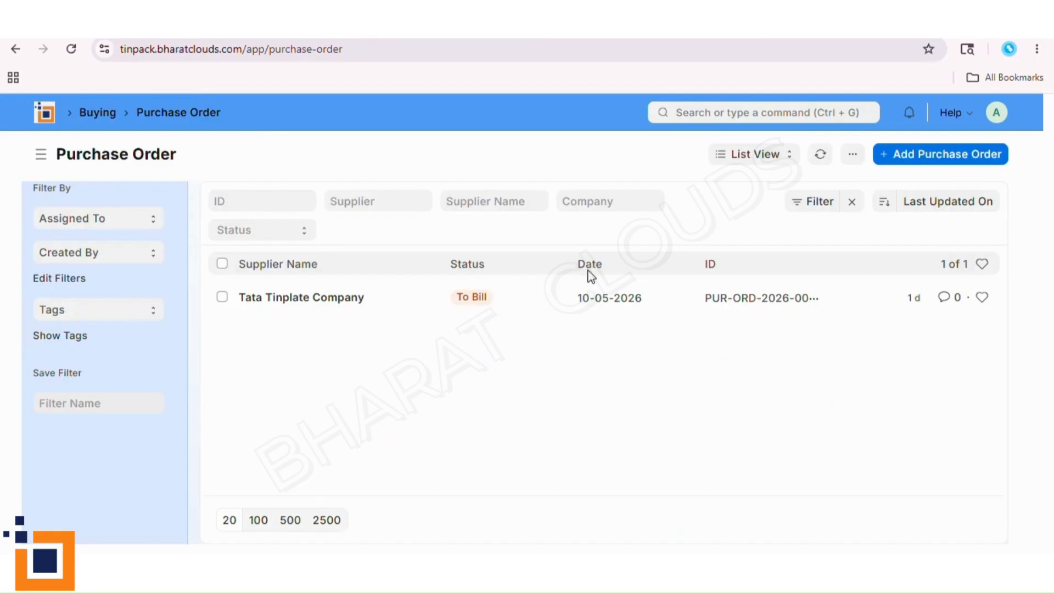
- View the help options for the Purchase Order list and the account options on the Home workspace
{"action": "left_click", "coordinate": [953, 116]}
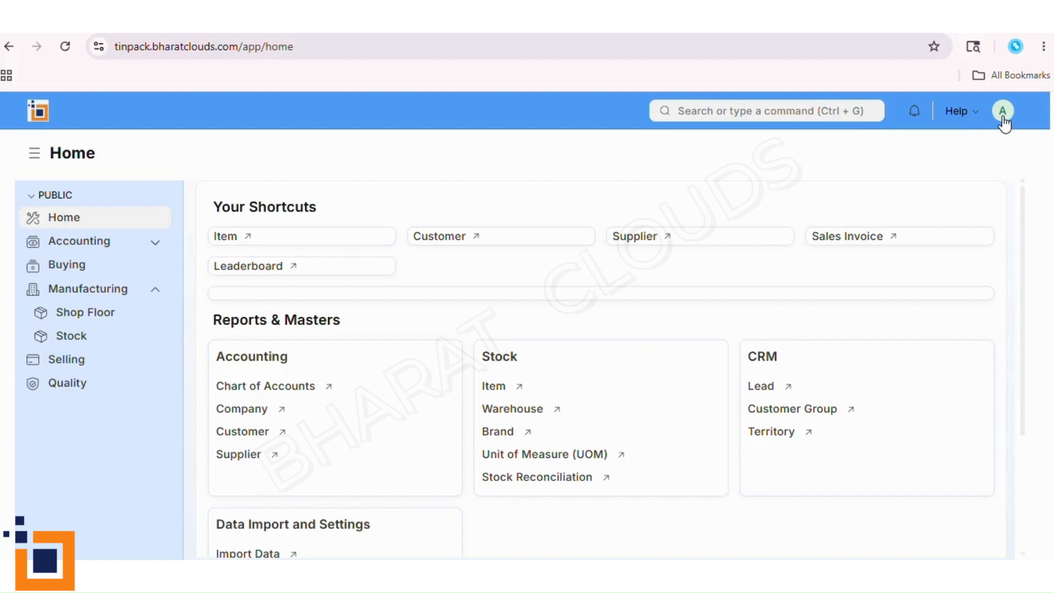
{"action": "left_click", "coordinate": [1002, 112]}
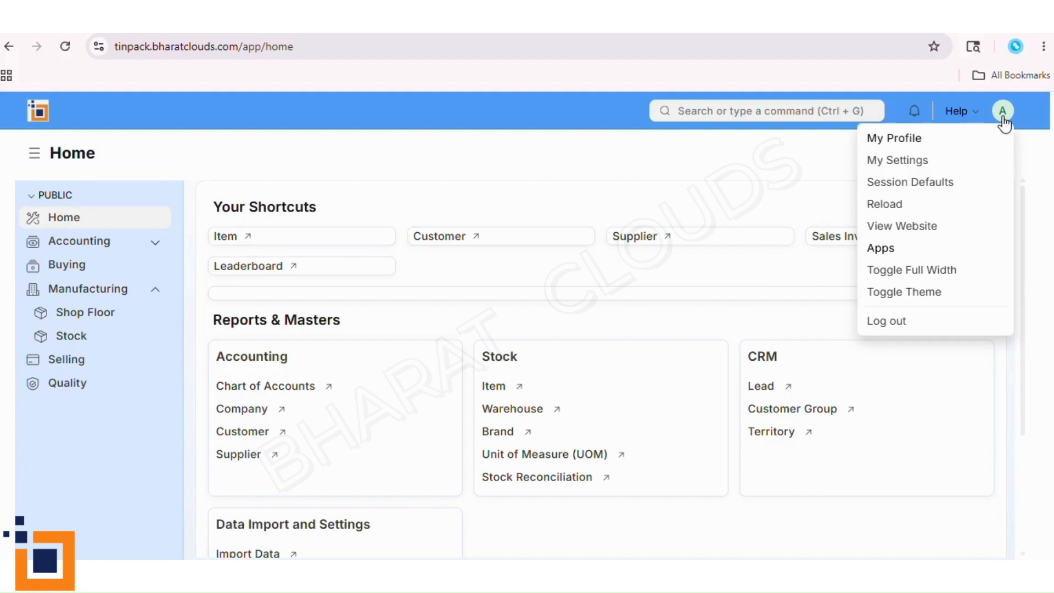
{"action": "left_click", "coordinate": [807, 162]}
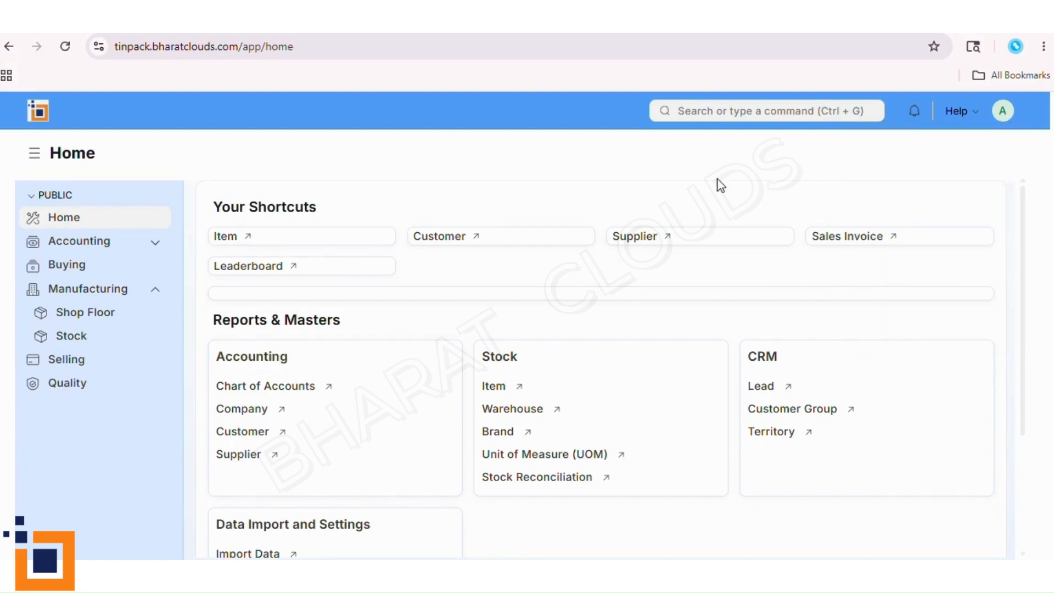
- Expand the Accounting module and keep the Manufacturing submodules shown
{"action": "left_click", "coordinate": [153, 243]}
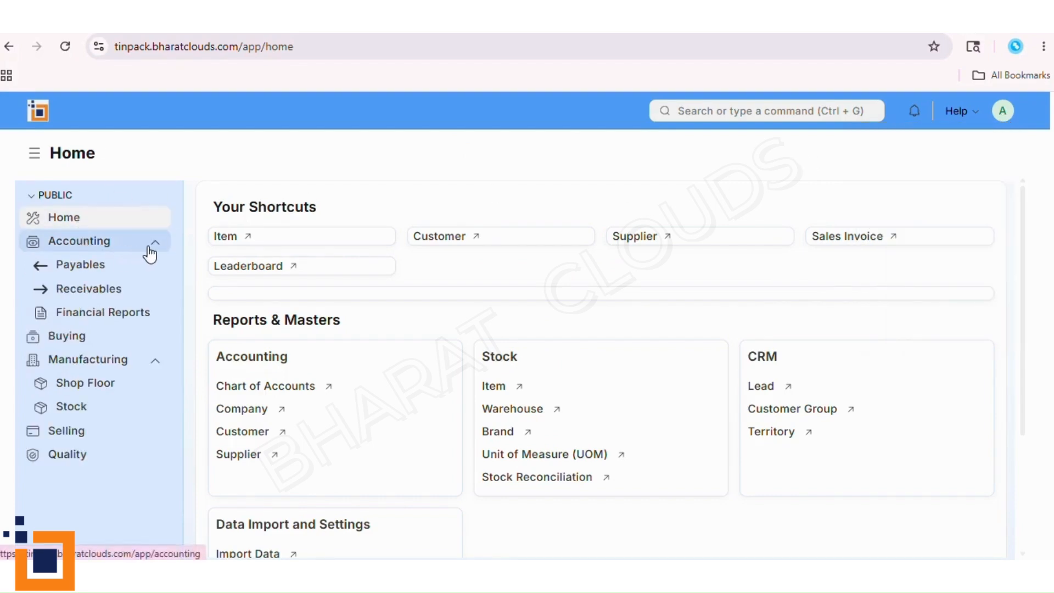
{"action": "left_click", "coordinate": [157, 362]}
{"action": "left_click", "coordinate": [158, 363]}
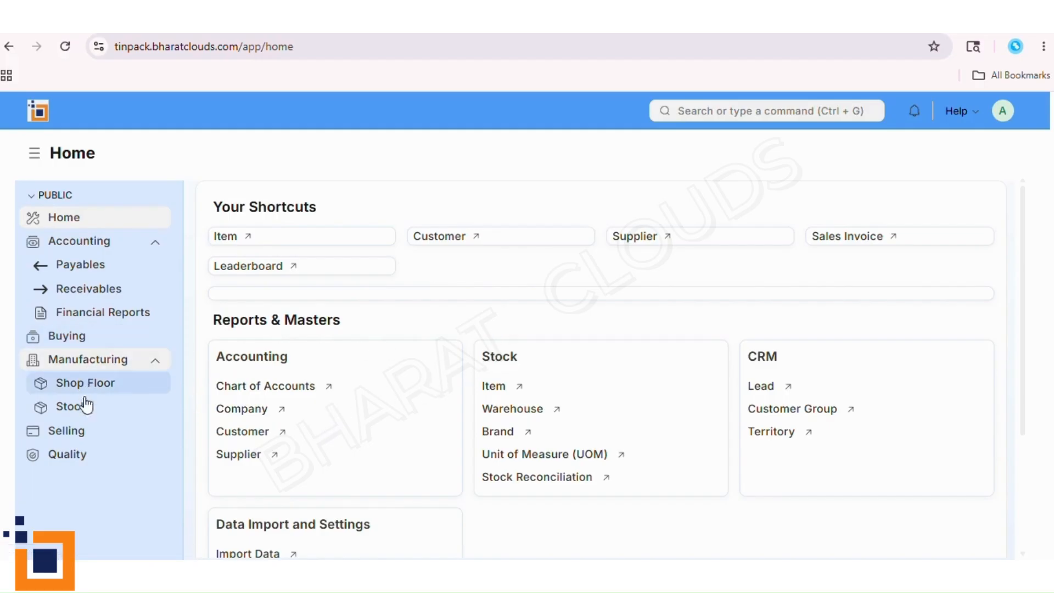
- Open the Selling workspace and look through its shortcuts, masters, settings and reports
{"action": "left_click", "coordinate": [96, 431]}
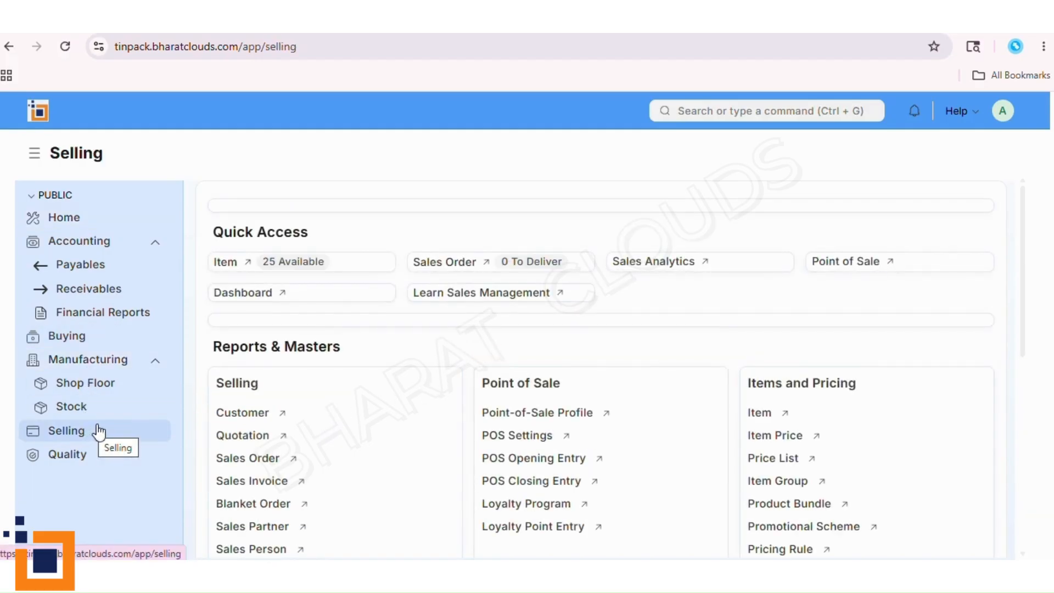
{"action": "mouse_move", "coordinate": [1022, 328]}
{"action": "left_mouse_down"}
{"action": "mouse_move", "coordinate": [1026, 356]}
{"action": "mouse_move", "coordinate": [1022, 325]}
{"action": "left_mouse_up"}
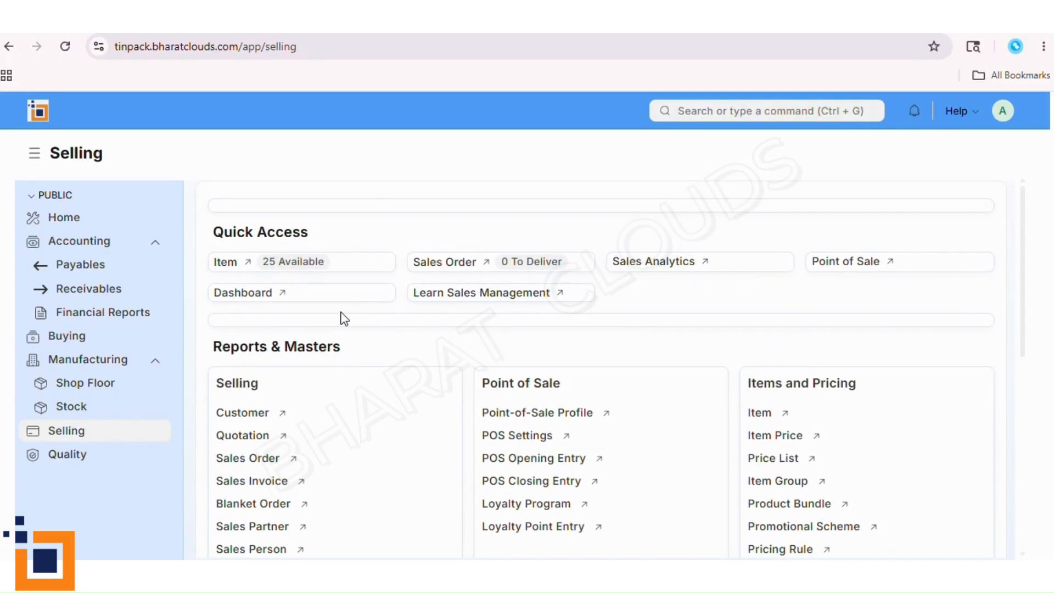
{"action": "scroll", "coordinate": [433, 463], "scroll_direction": "down", "scroll_amount": 8}
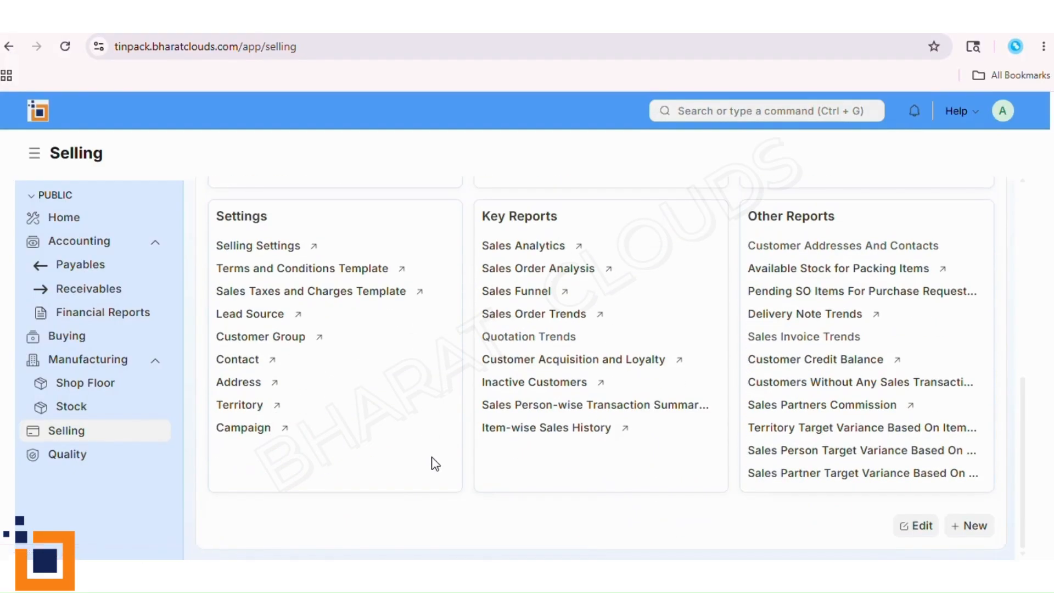
{"action": "scroll", "coordinate": [433, 463], "scroll_direction": "up", "scroll_amount": 8}
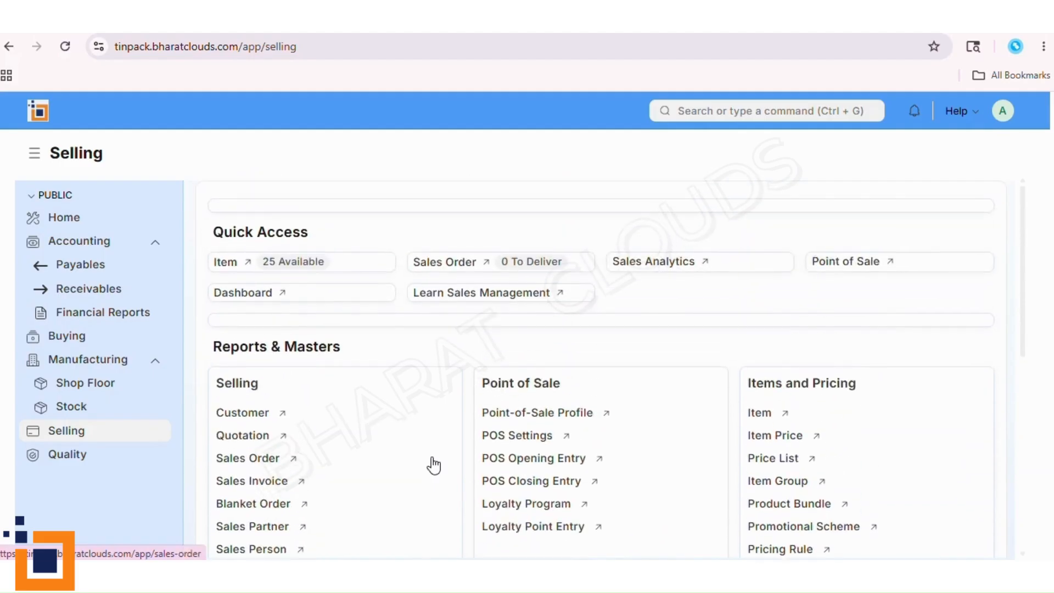
- Switch between the Manufacturing and Selling workspaces, ending on the Accounting workspace
{"action": "left_click", "coordinate": [122, 367]}
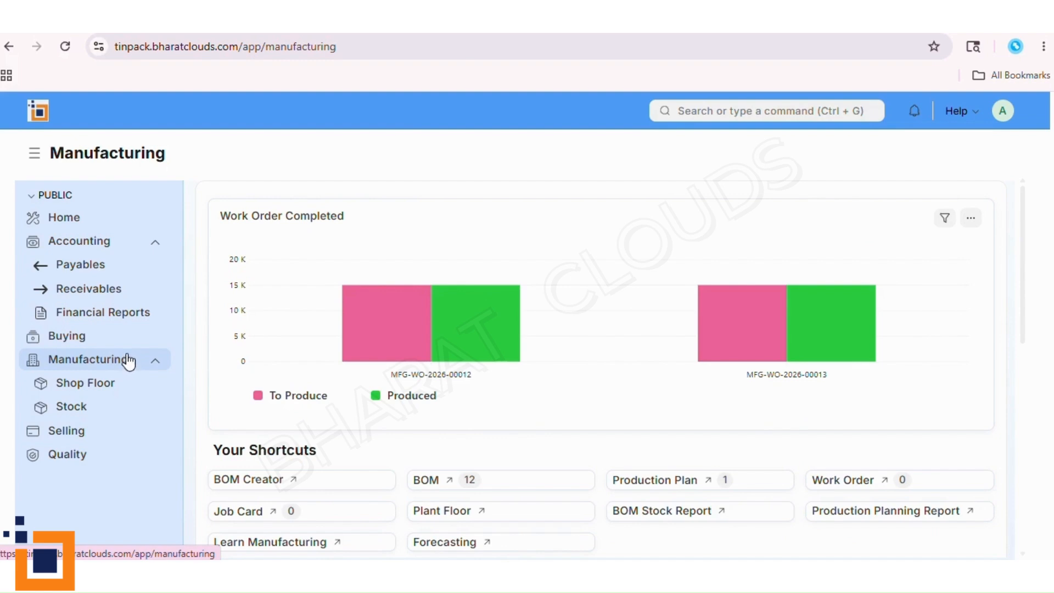
{"action": "left_click", "coordinate": [128, 436]}
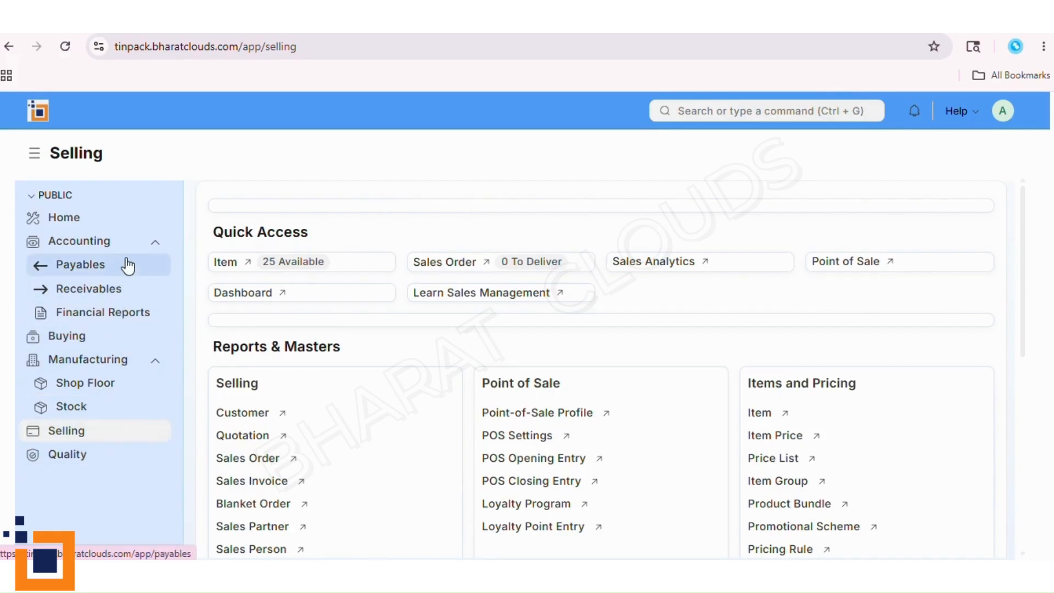
{"action": "left_click", "coordinate": [130, 360]}
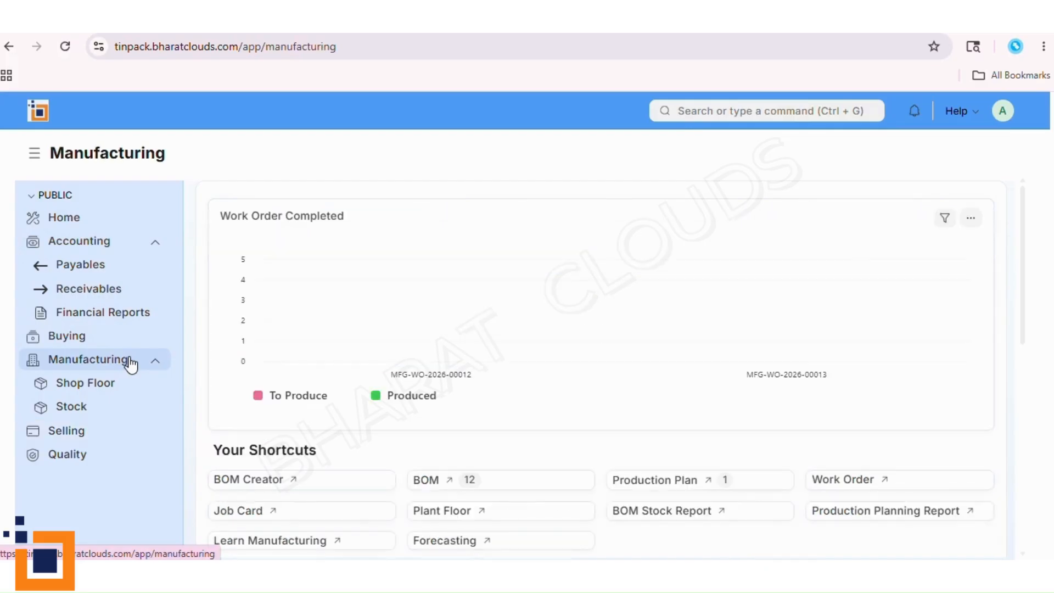
{"action": "left_click", "coordinate": [111, 246]}
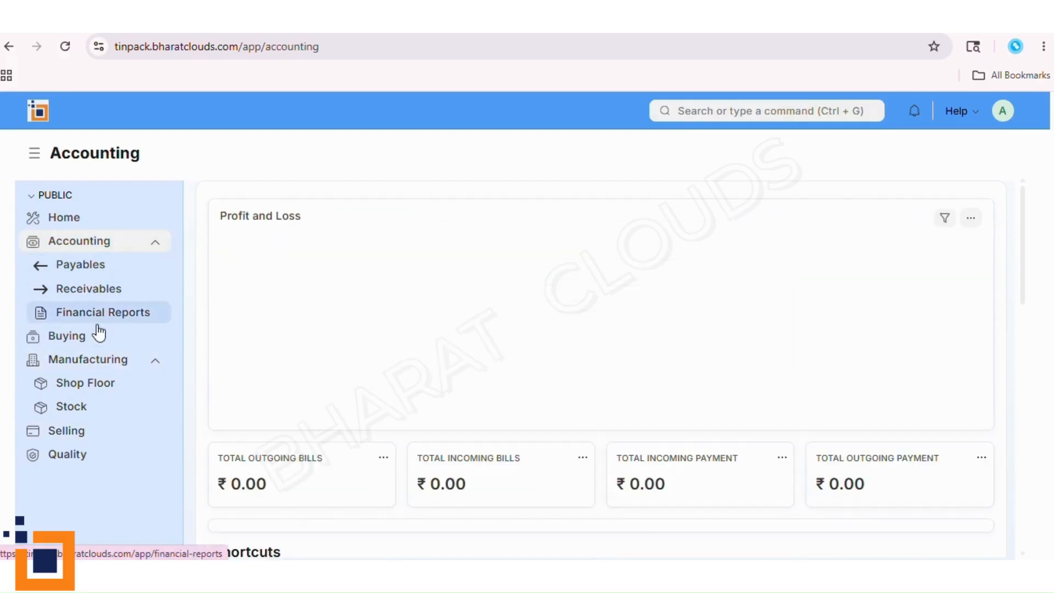
- View the Buying, Stock, Selling and Quality workspaces in turn
{"action": "left_click", "coordinate": [105, 342]}
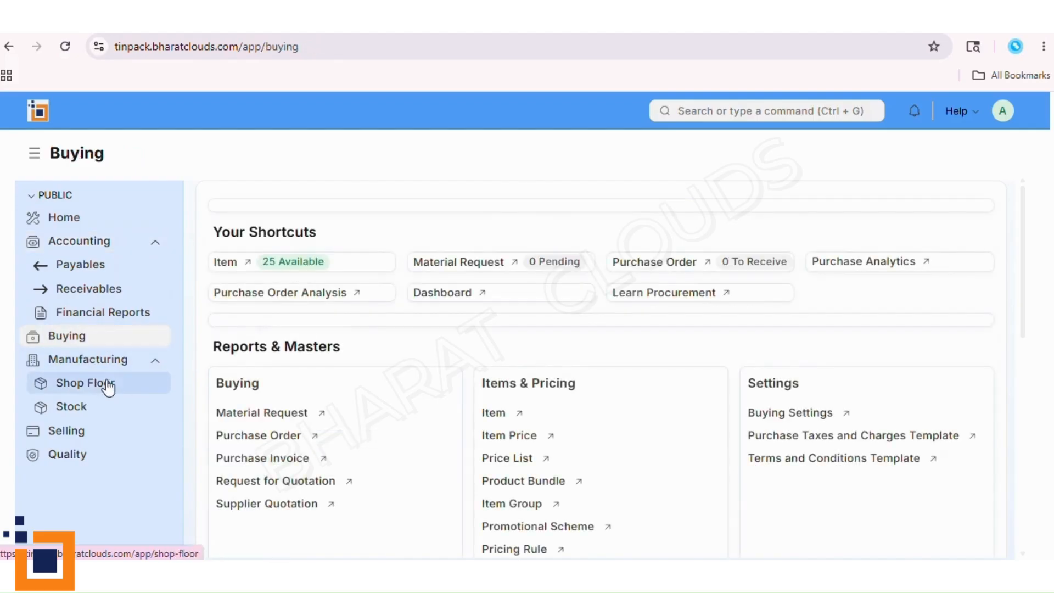
{"action": "left_click", "coordinate": [110, 417]}
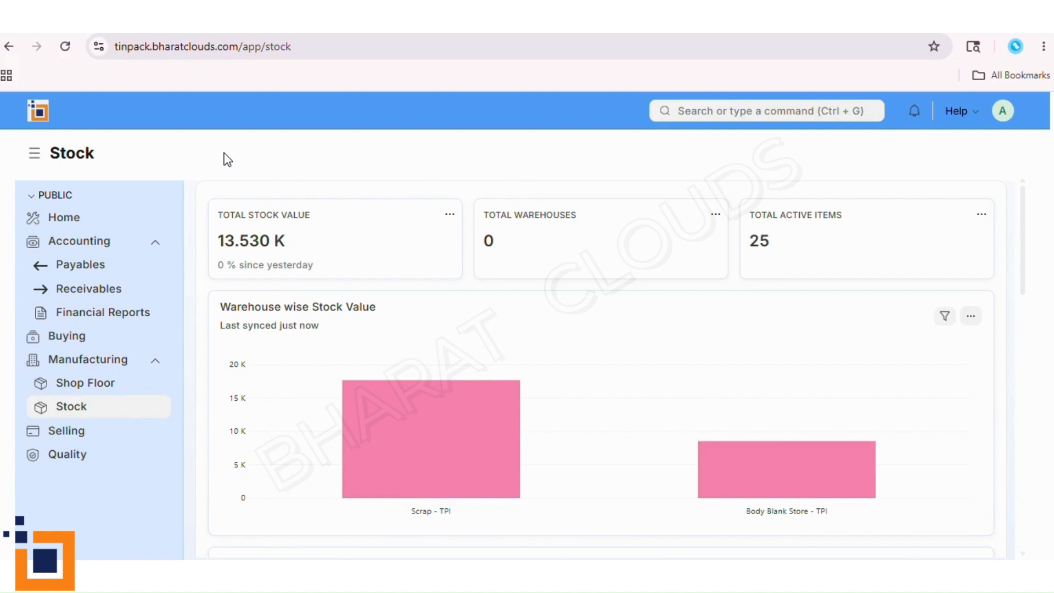
{"action": "left_click", "coordinate": [91, 430]}
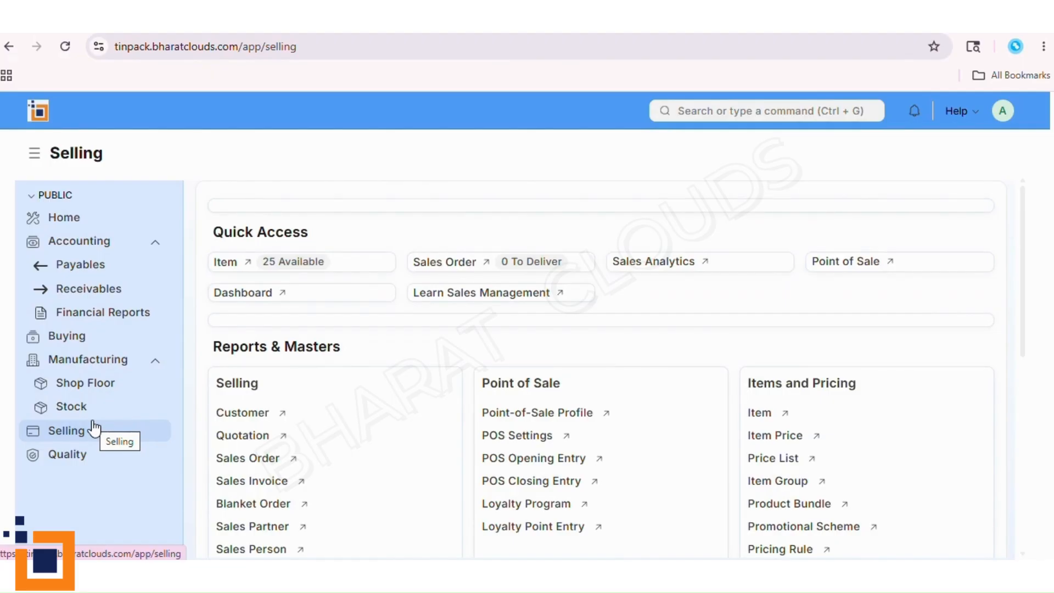
{"action": "left_click", "coordinate": [99, 456]}
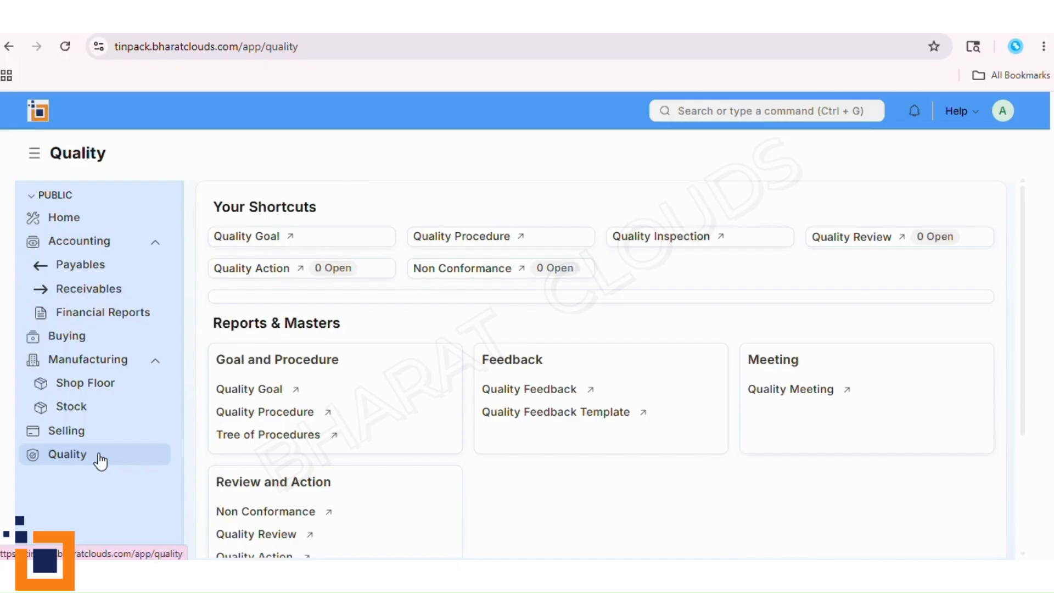
- Look through the Payables, Buying, Shop Floor and Selling workspaces, ending on the Home workspace
{"action": "left_click", "coordinate": [90, 264]}
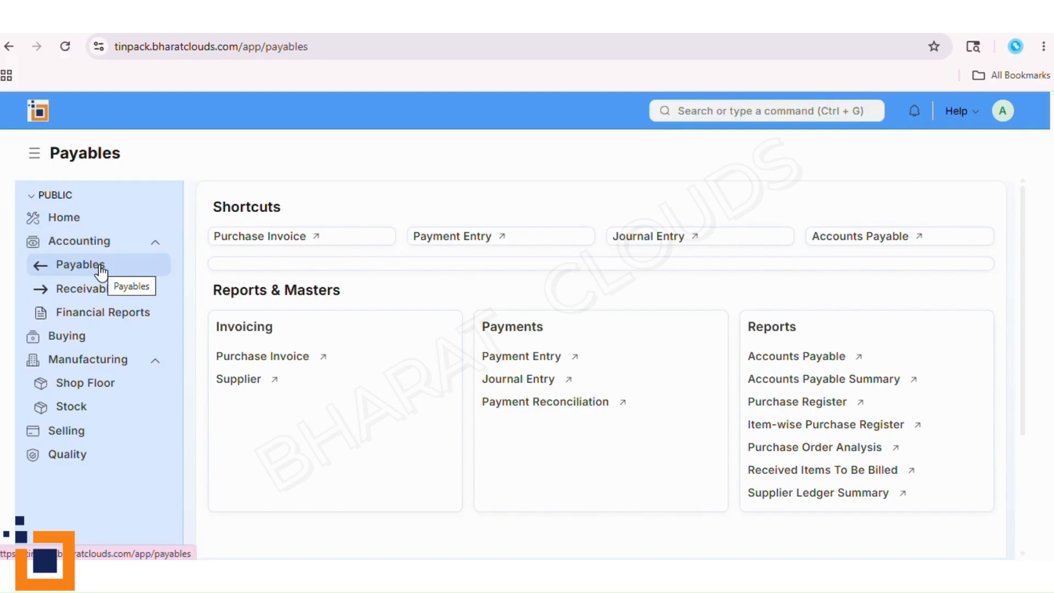
{"action": "left_click", "coordinate": [132, 337]}
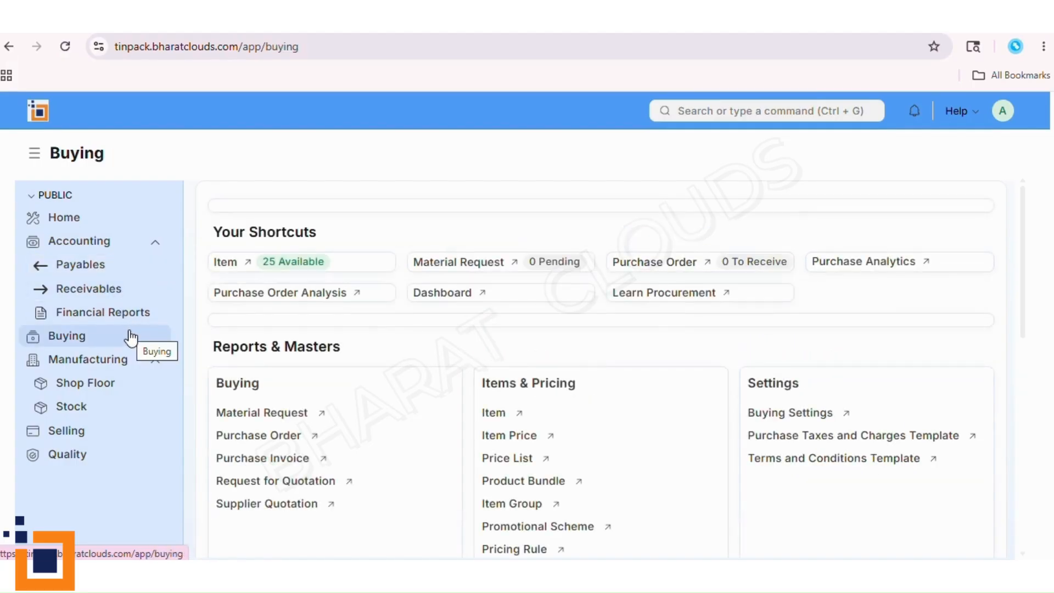
{"action": "left_click", "coordinate": [119, 392]}
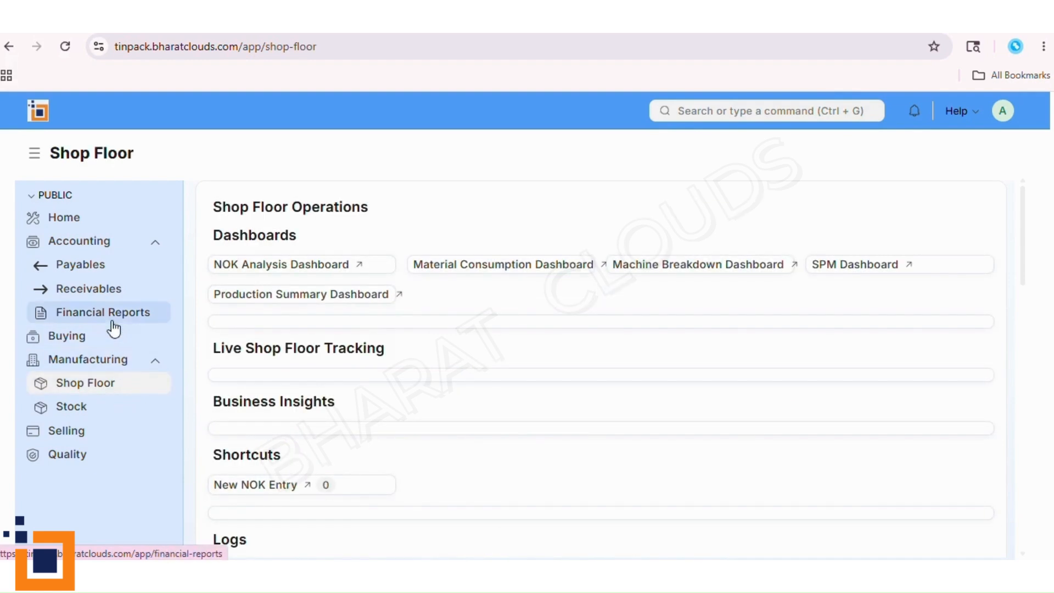
{"action": "left_click", "coordinate": [105, 428]}
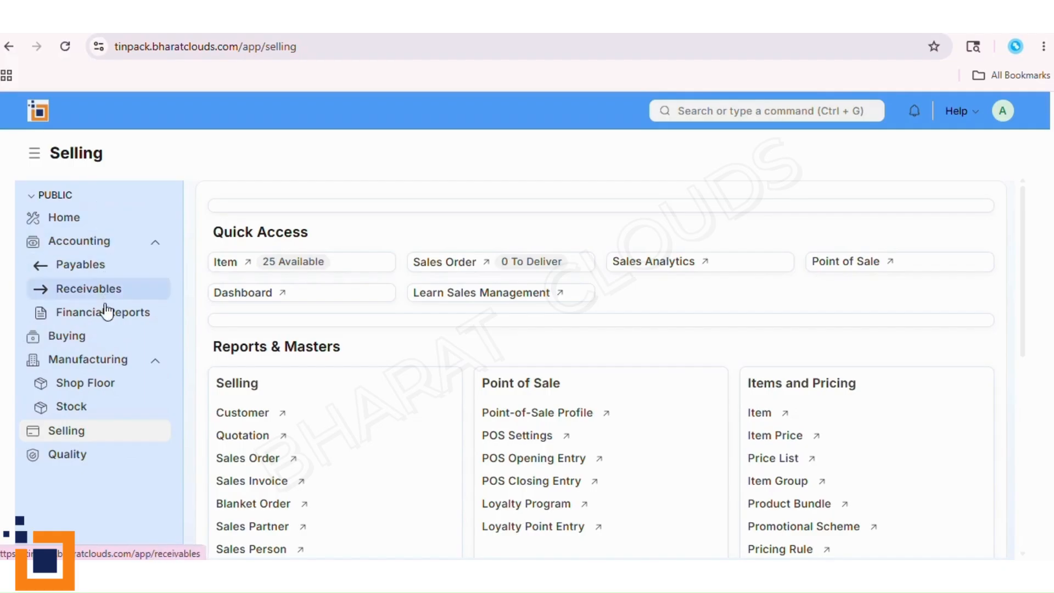
{"action": "left_click", "coordinate": [108, 226]}
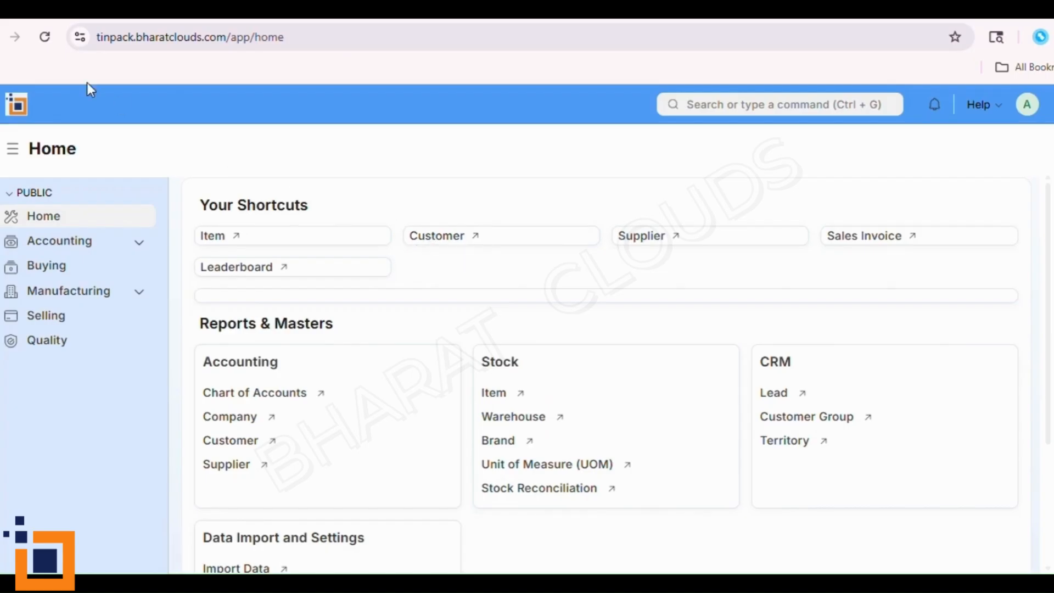
- Open the Asian Paints Ltd customer record and review its Address & Contact, Tax and Accounting sections
{"action": "left_click", "coordinate": [75, 7]}
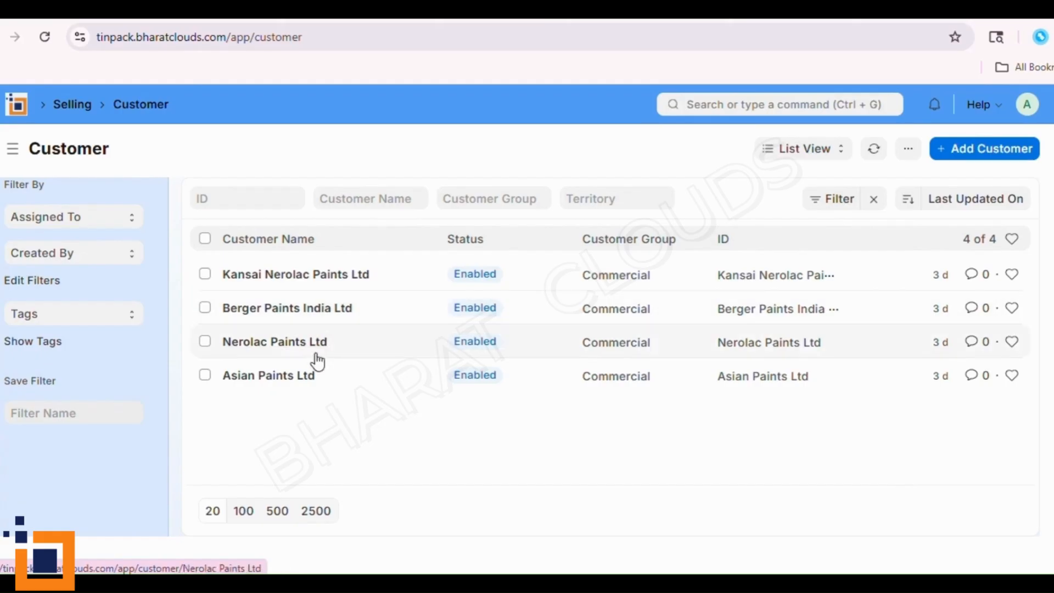
{"action": "left_click", "coordinate": [268, 376]}
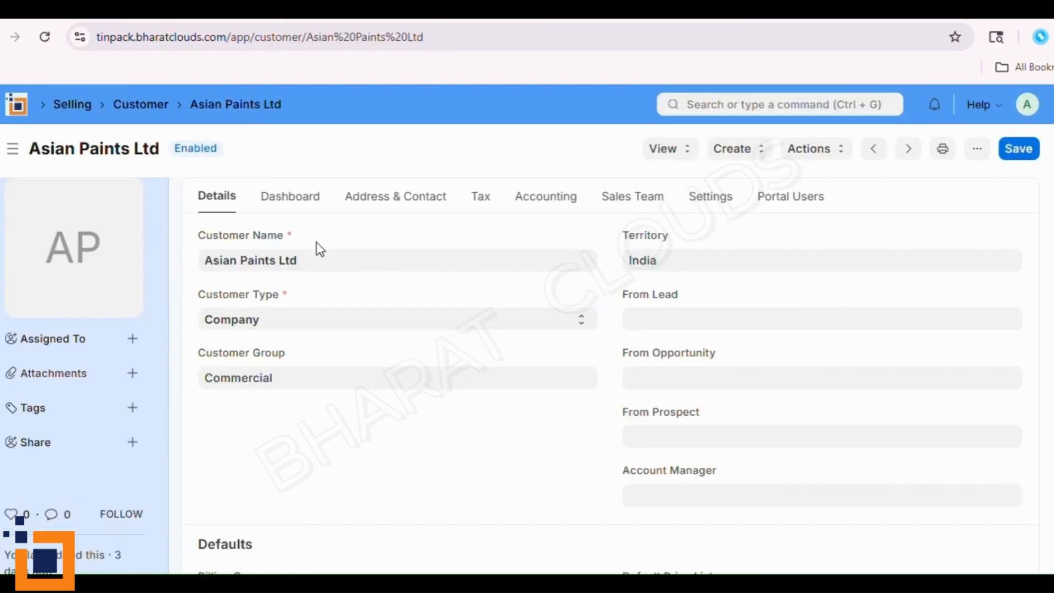
{"action": "left_click", "coordinate": [390, 207]}
{"action": "left_click", "coordinate": [478, 211]}
{"action": "left_click", "coordinate": [560, 207]}
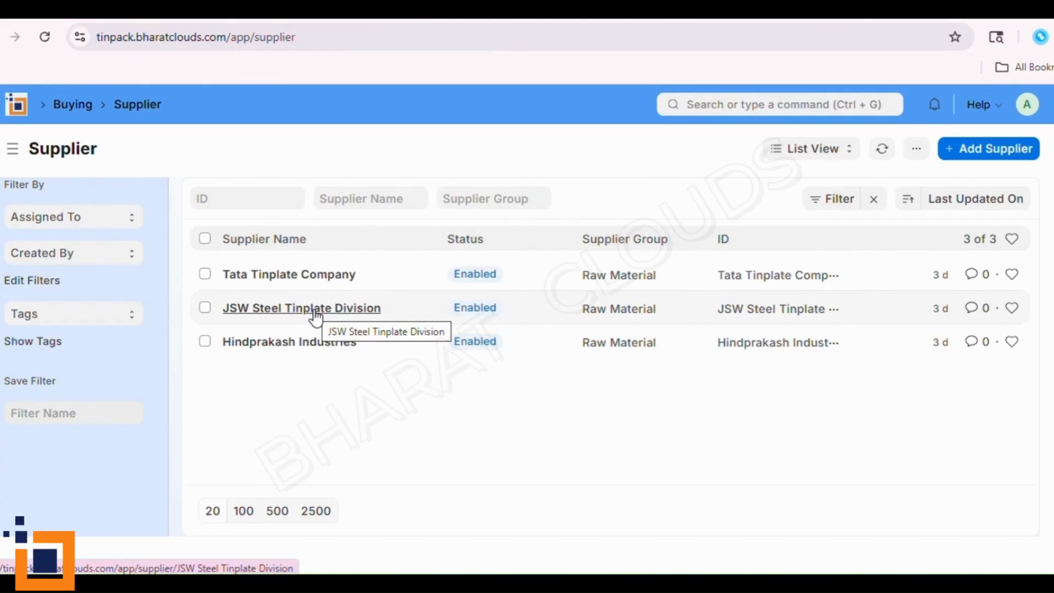
- Open the Hindprakash Industries supplier record and review its Dashboard, Tax, Address & Contact and Accounting sections
{"action": "left_click", "coordinate": [324, 346]}
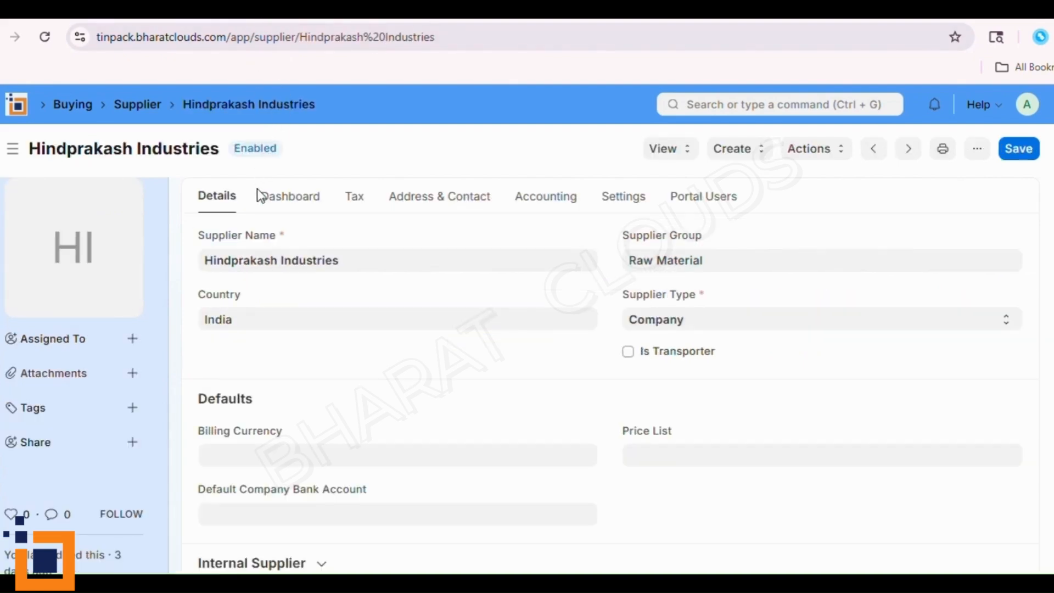
{"action": "left_click", "coordinate": [286, 209]}
{"action": "left_click", "coordinate": [357, 209]}
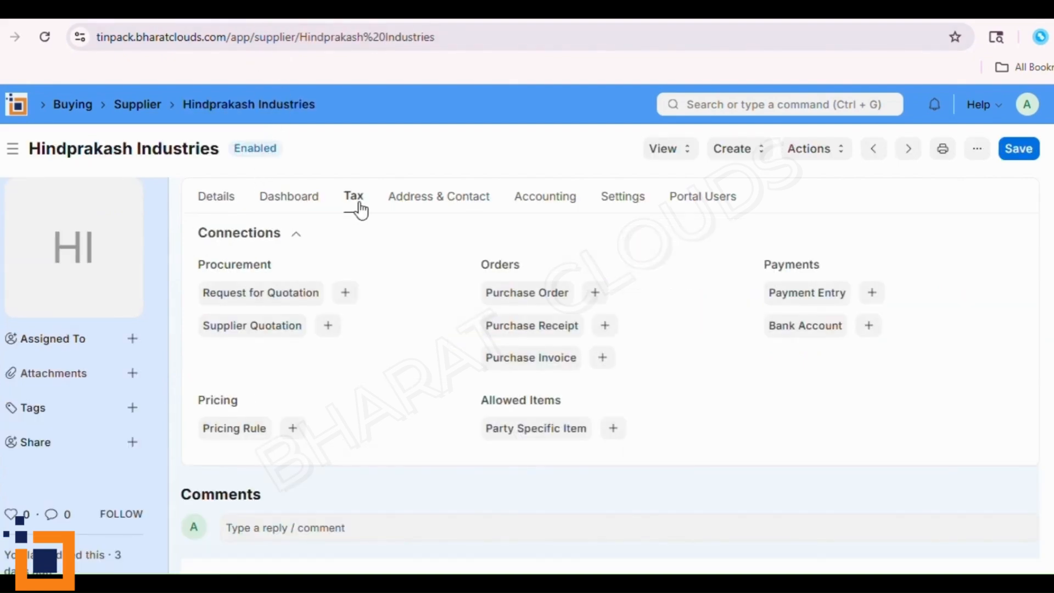
{"action": "left_click", "coordinate": [422, 208]}
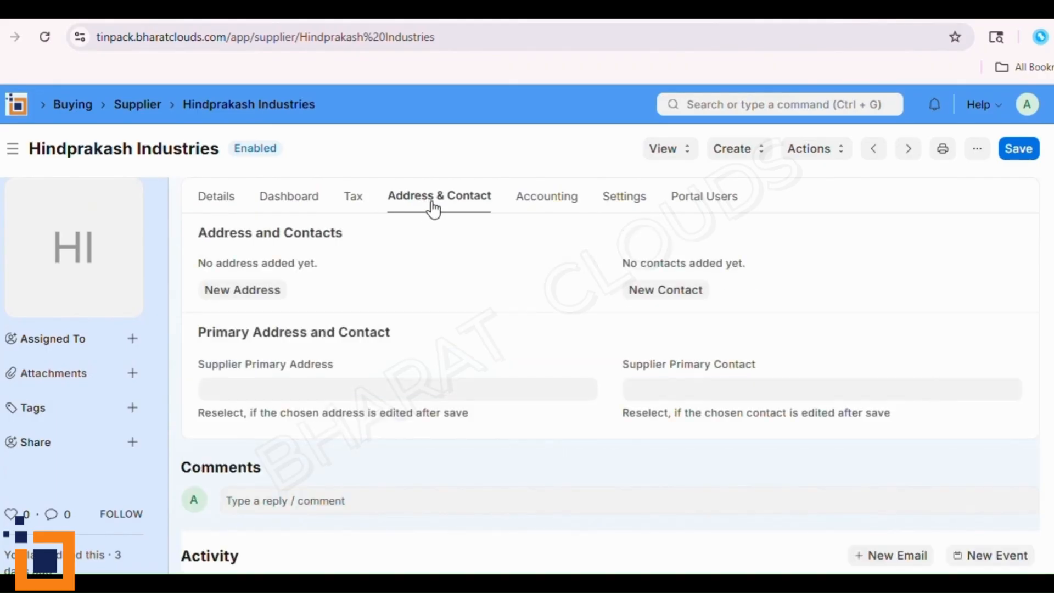
{"action": "left_click", "coordinate": [537, 207]}
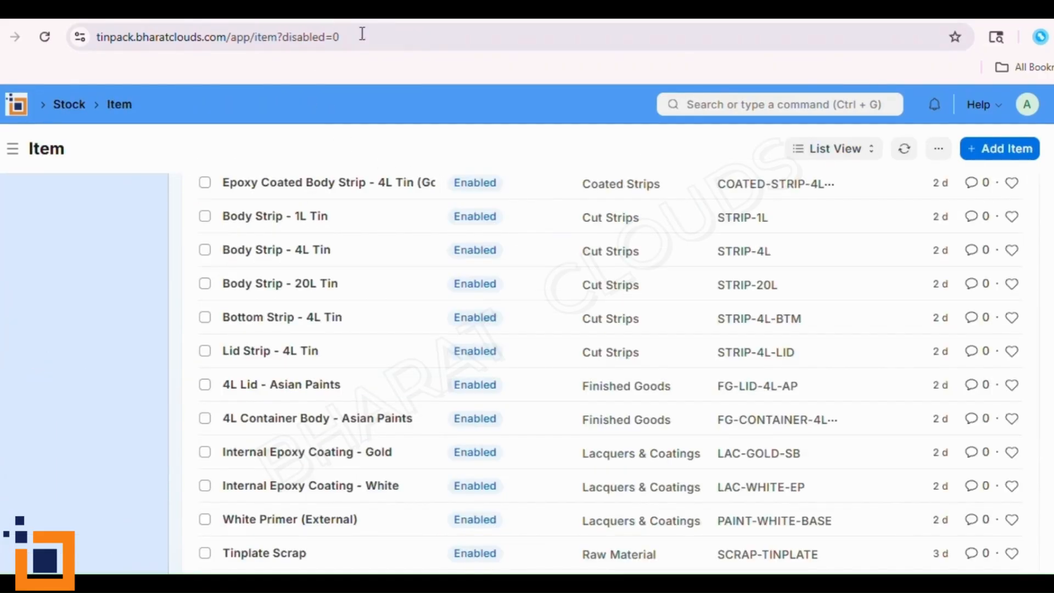
- Examine the enabled items in the Item list, comparing their names, item groups and IDs
{"action": "scroll", "coordinate": [897, 391], "scroll_direction": "down", "scroll_amount": 1}
{"action": "scroll", "coordinate": [604, 352], "scroll_direction": "down", "scroll_amount": 4}
{"action": "scroll", "coordinate": [604, 352], "scroll_direction": "up", "scroll_amount": 4}
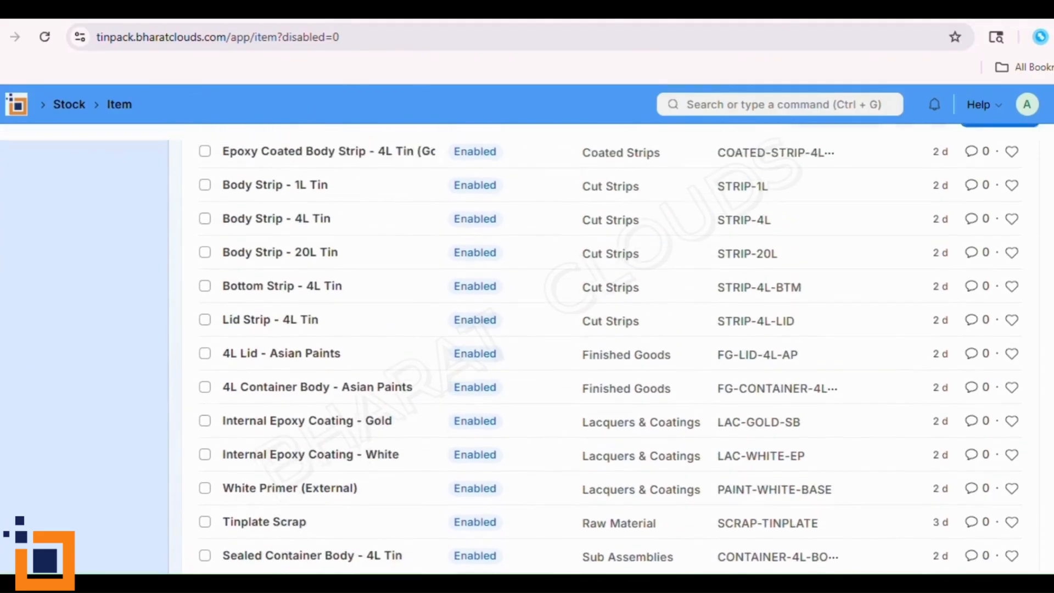
{"action": "scroll", "coordinate": [603, 351], "scroll_direction": "up", "scroll_amount": 2}
{"action": "scroll", "coordinate": [604, 351], "scroll_direction": "down", "scroll_amount": 6}
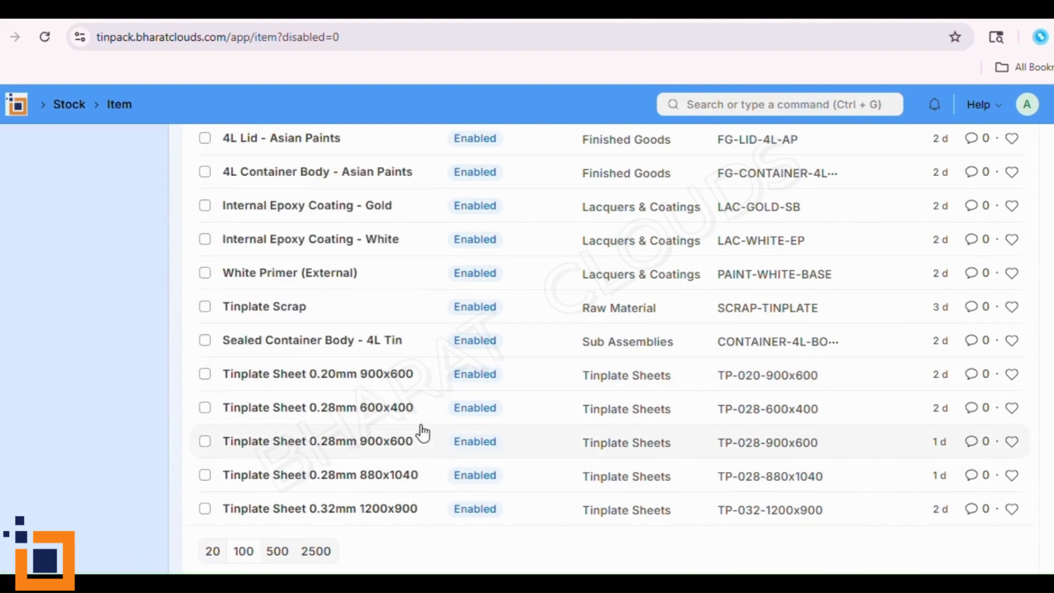
{"action": "scroll", "coordinate": [393, 358], "scroll_direction": "up", "scroll_amount": 2}
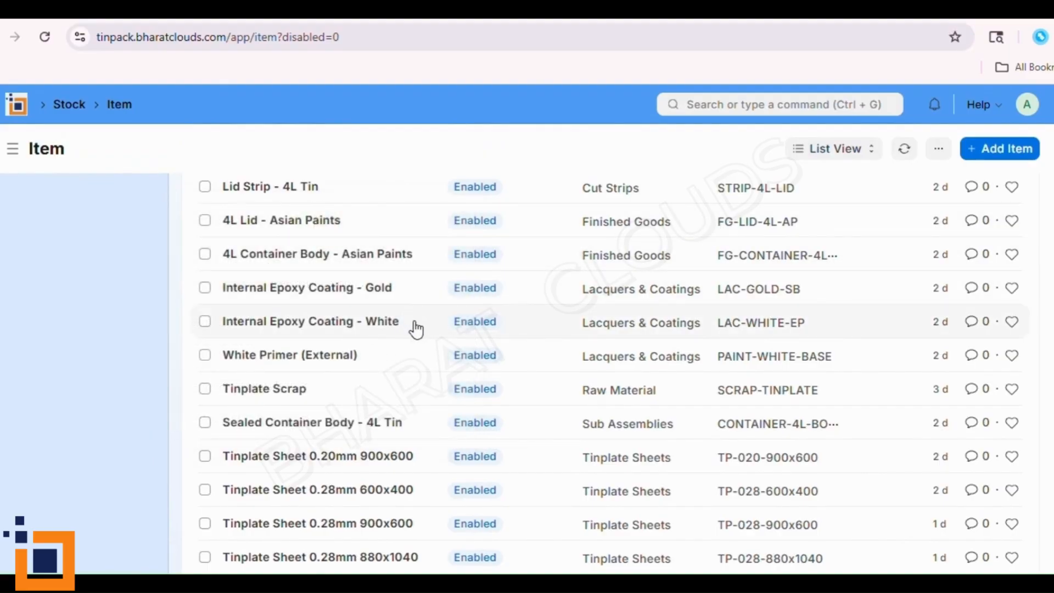
{"action": "scroll", "coordinate": [650, 433], "scroll_direction": "up", "scroll_amount": 3}
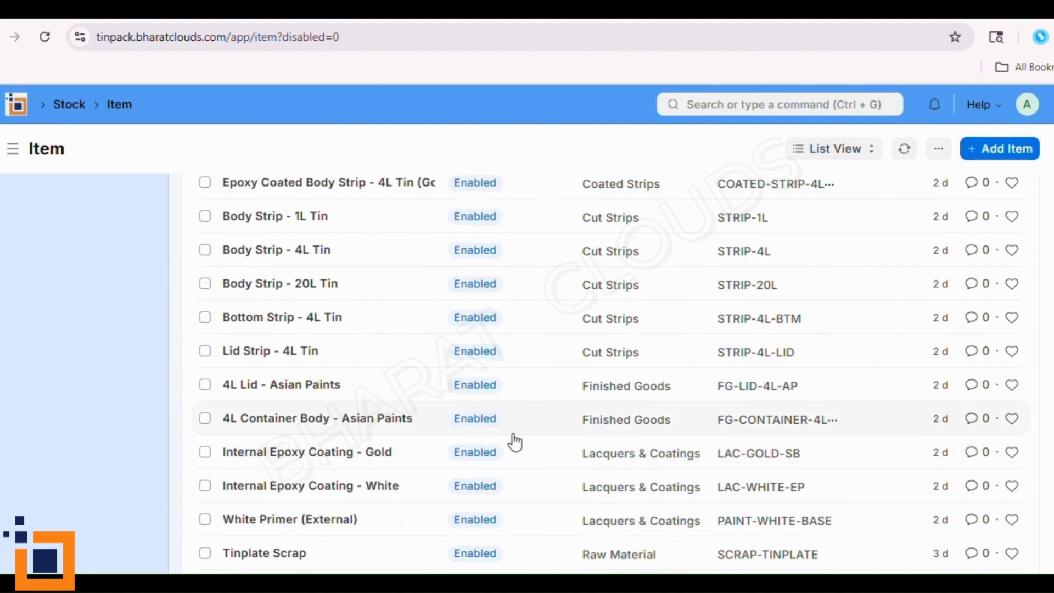
{"action": "scroll", "coordinate": [514, 442], "scroll_direction": "up", "scroll_amount": 3}
{"action": "scroll", "coordinate": [514, 442], "scroll_direction": "up", "scroll_amount": 3}
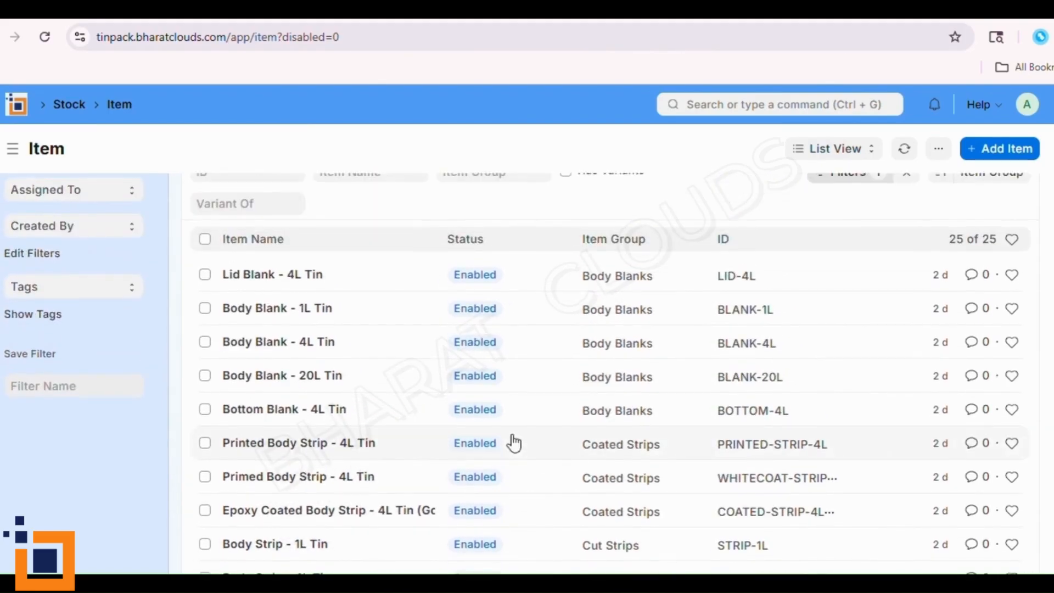
{"action": "scroll", "coordinate": [512, 442], "scroll_direction": "down", "scroll_amount": 3}
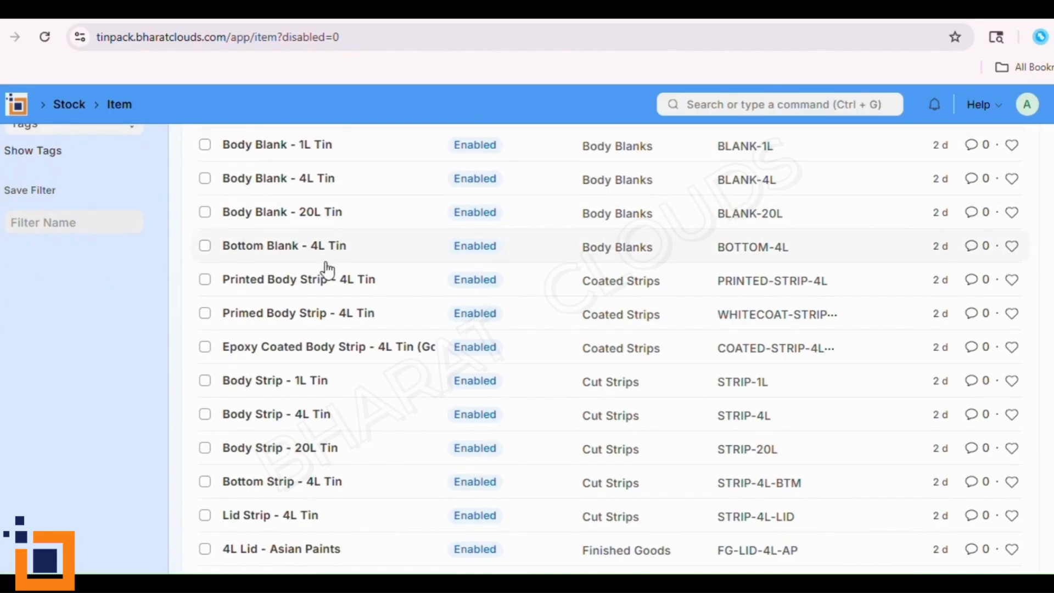
{"action": "scroll", "coordinate": [347, 502], "scroll_direction": "down", "scroll_amount": 5}
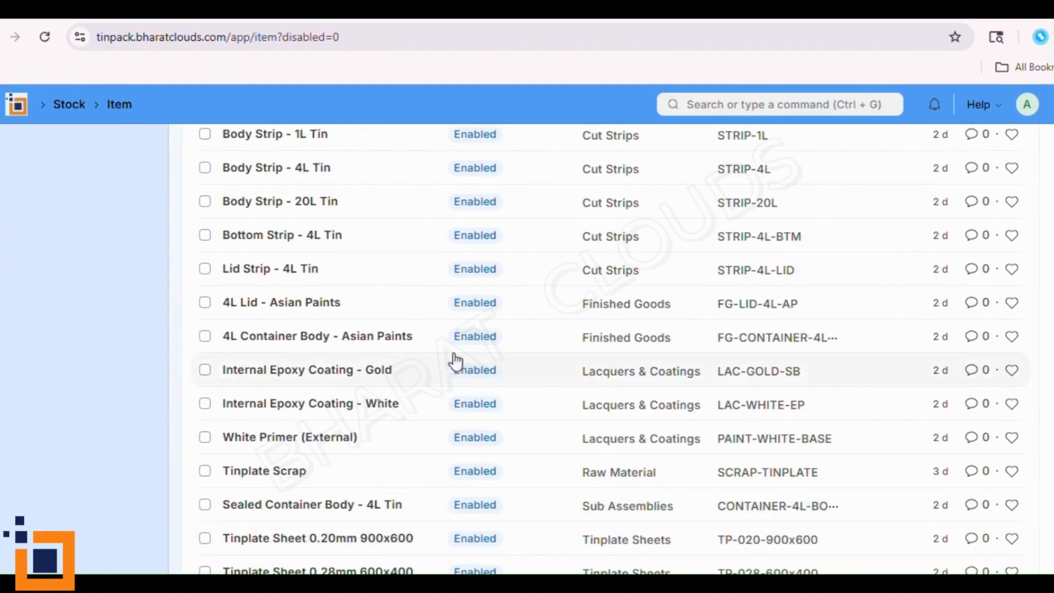
{"action": "scroll", "coordinate": [459, 370], "scroll_direction": "up", "scroll_amount": 1}
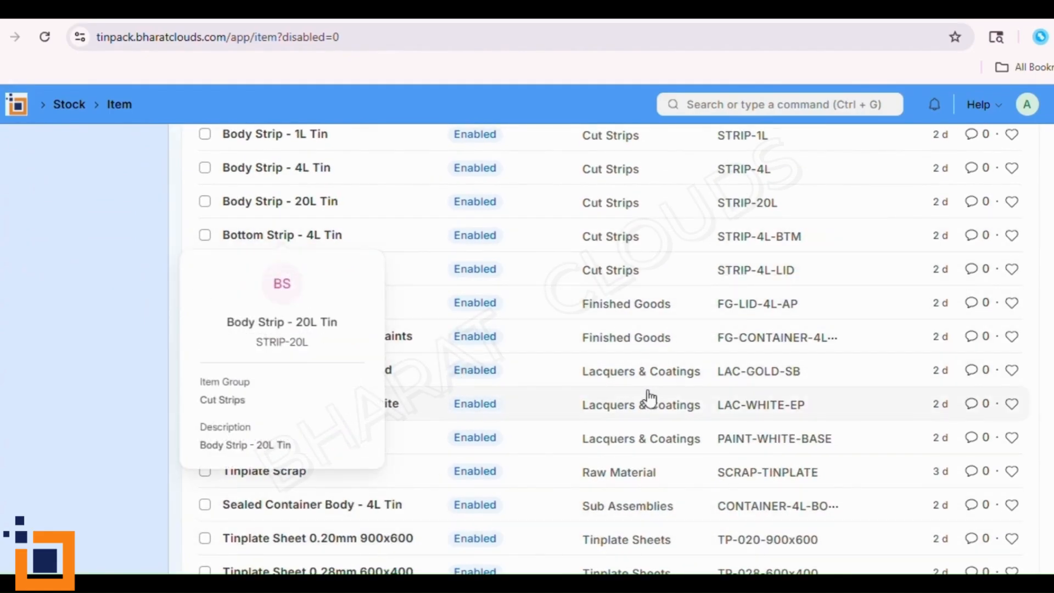
{"action": "scroll", "coordinate": [498, 537], "scroll_direction": "down", "scroll_amount": 2}
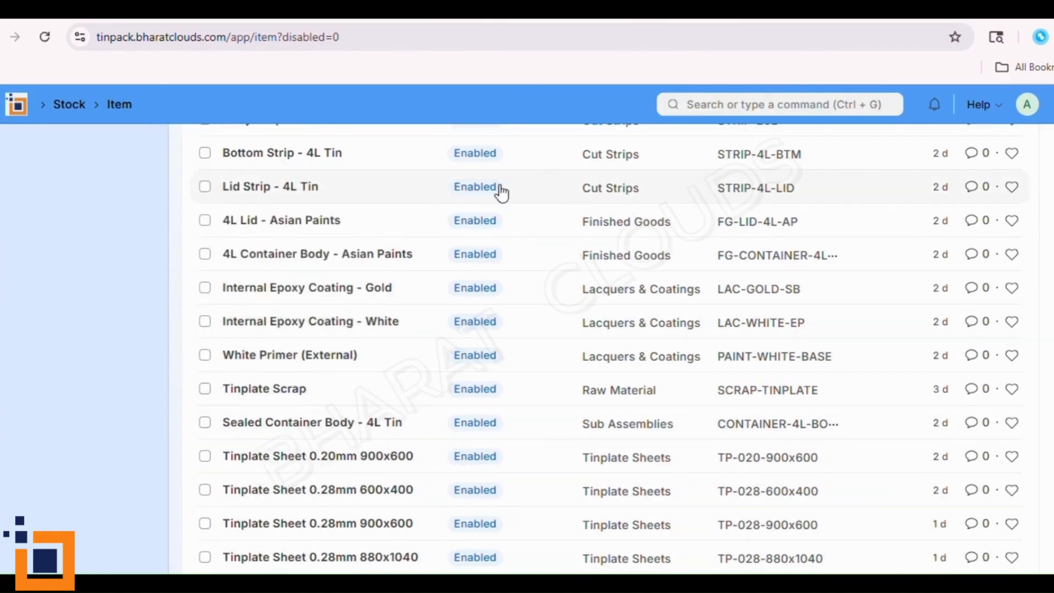
{"action": "scroll", "coordinate": [515, 295], "scroll_direction": "up", "scroll_amount": 2}
{"action": "scroll", "coordinate": [631, 411], "scroll_direction": "up", "scroll_amount": 3}
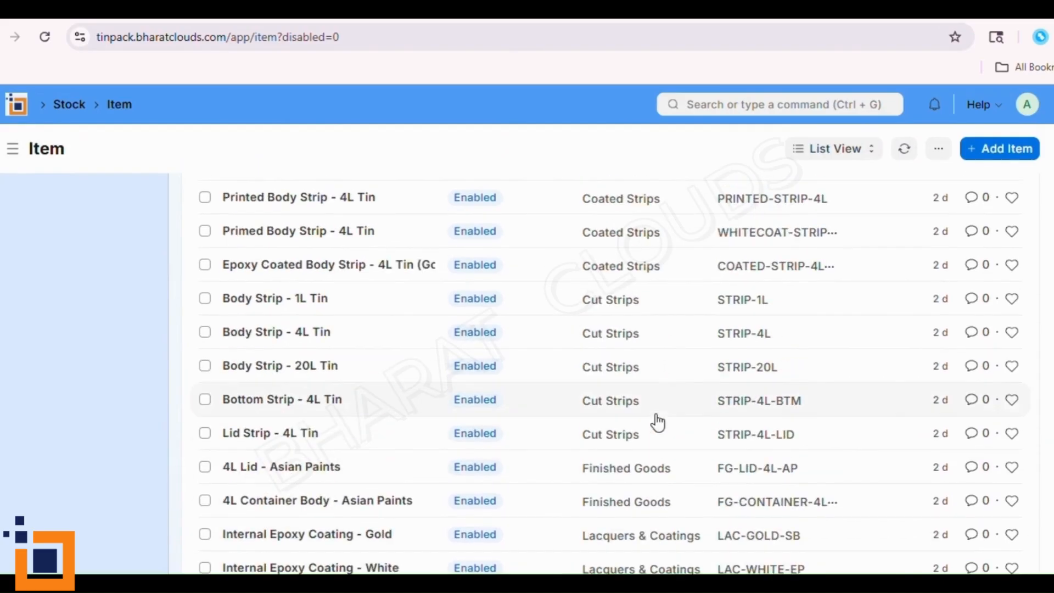
{"action": "scroll", "coordinate": [801, 403], "scroll_direction": "up", "scroll_amount": 2}
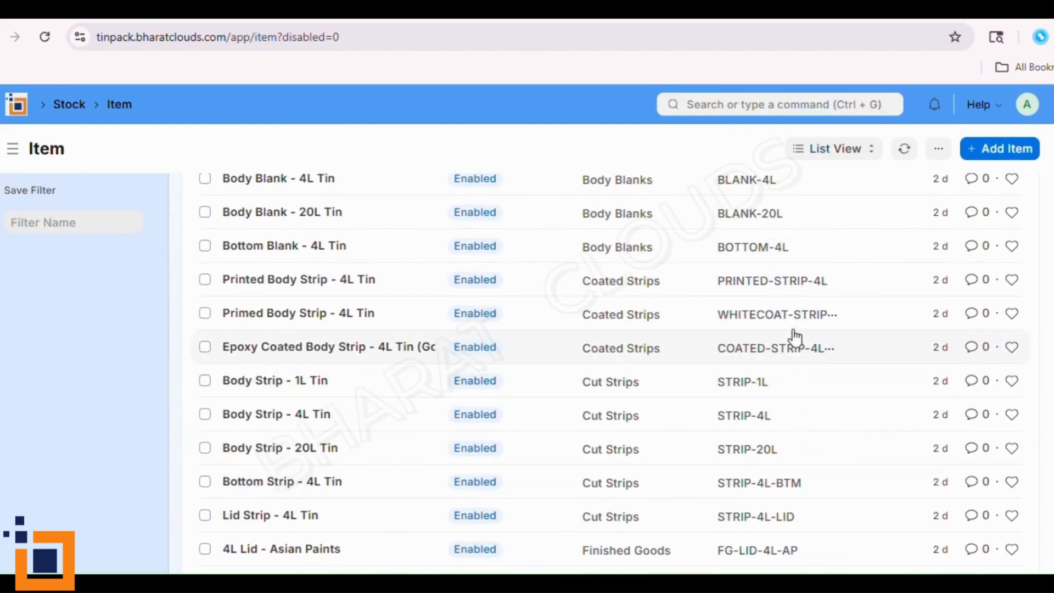
{"action": "scroll", "coordinate": [784, 296], "scroll_direction": "up", "scroll_amount": 3}
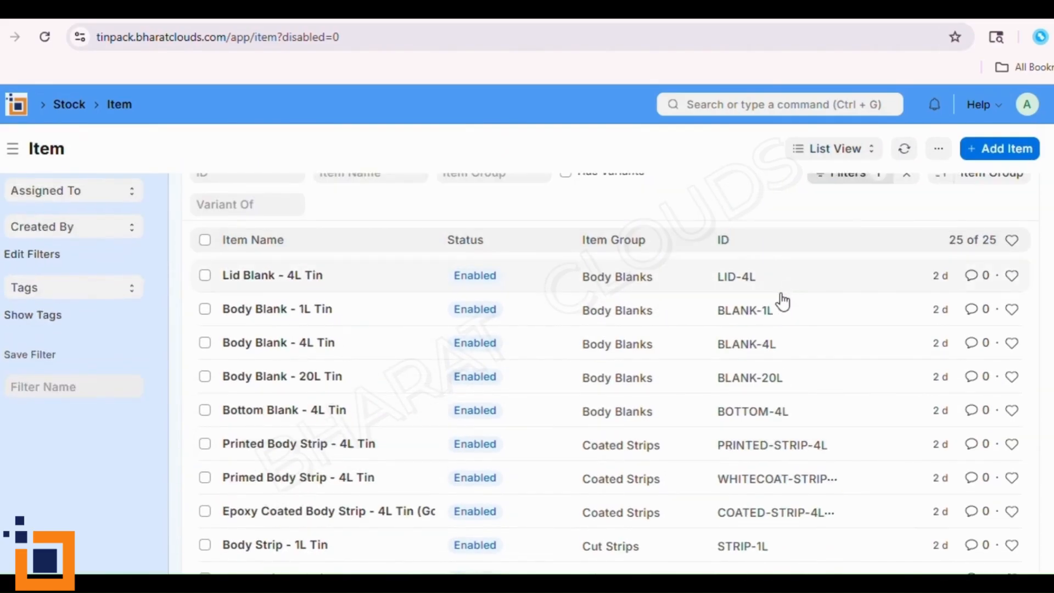
{"action": "scroll", "coordinate": [757, 384], "scroll_direction": "down", "scroll_amount": 5}
{"action": "scroll", "coordinate": [753, 415], "scroll_direction": "down", "scroll_amount": 2}
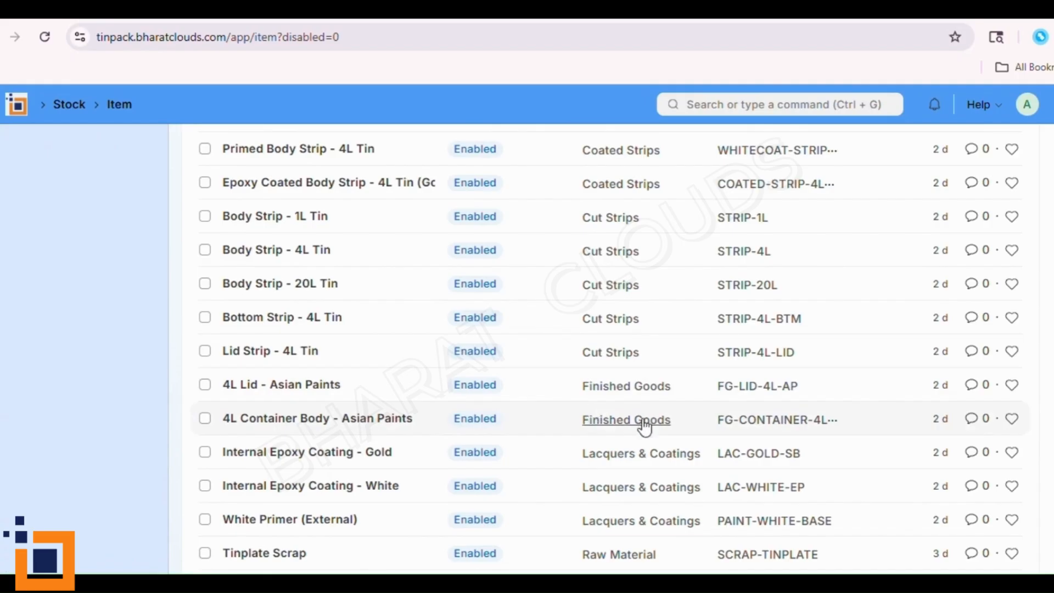
{"action": "scroll", "coordinate": [651, 448], "scroll_direction": "down", "scroll_amount": 5}
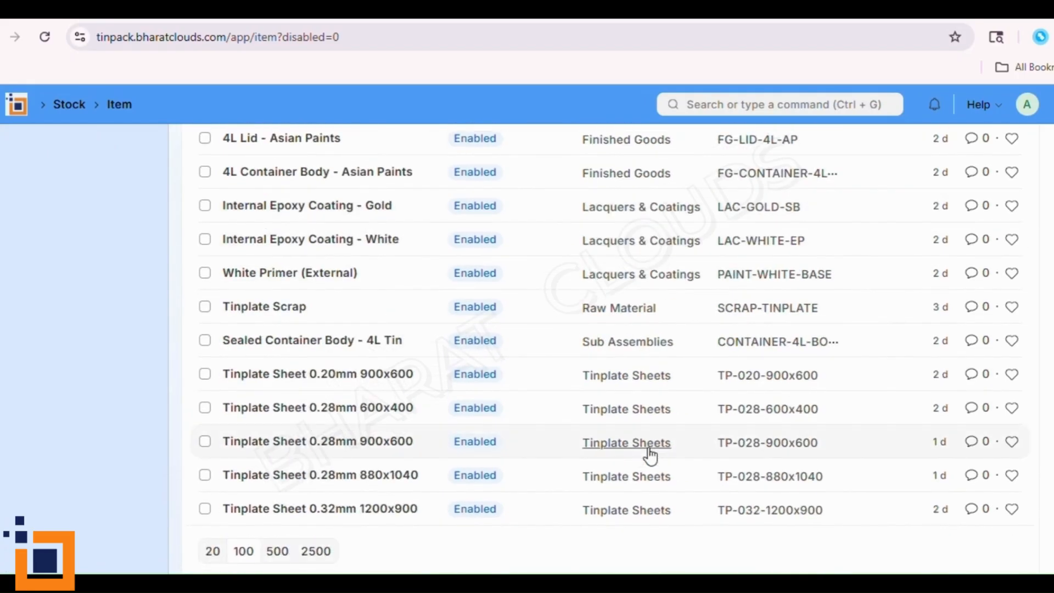
{"action": "scroll", "coordinate": [651, 456], "scroll_direction": "up", "scroll_amount": 2}
{"action": "scroll", "coordinate": [651, 455], "scroll_direction": "up", "scroll_amount": 7}
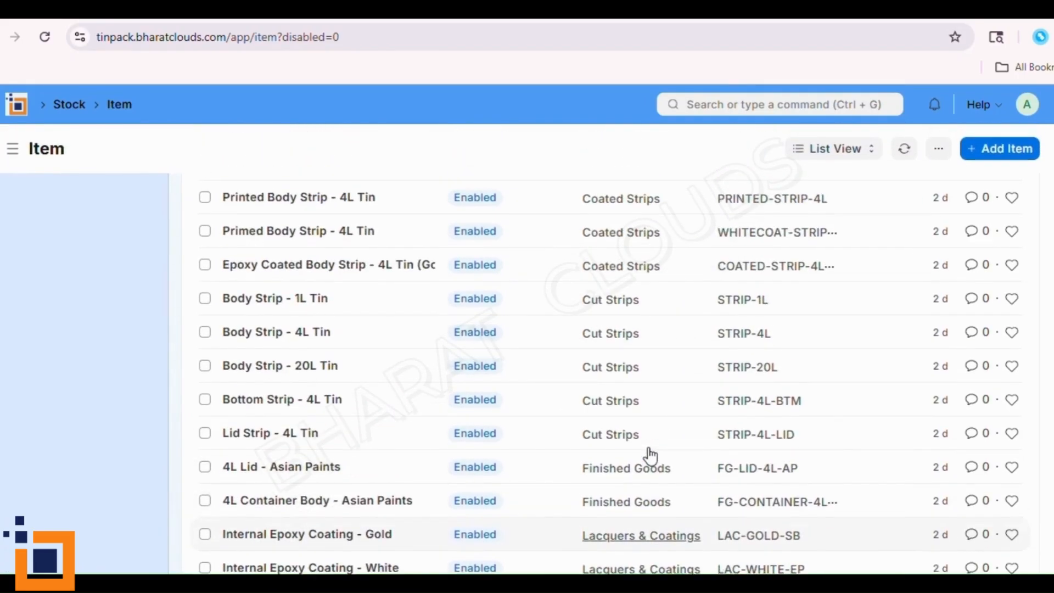
- Open the Tinplate Sheet 0.28mm 880x1040 item and review its Sheet Details, Inventory and Purchasing sections
{"action": "scroll", "coordinate": [651, 455], "scroll_direction": "down", "scroll_amount": 3}
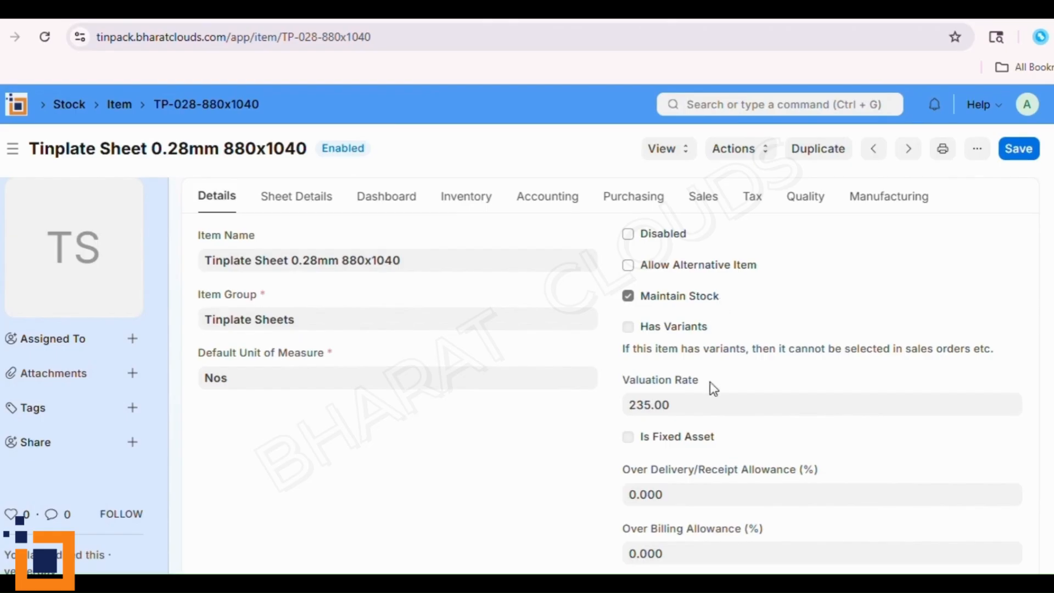
{"action": "left_click", "coordinate": [291, 207]}
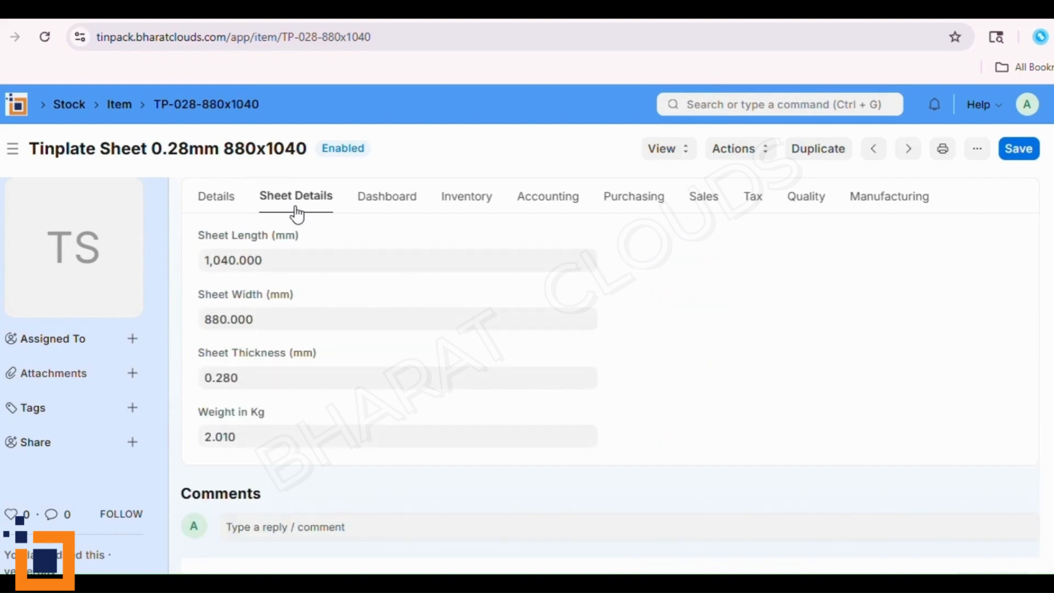
{"action": "left_click", "coordinate": [466, 203]}
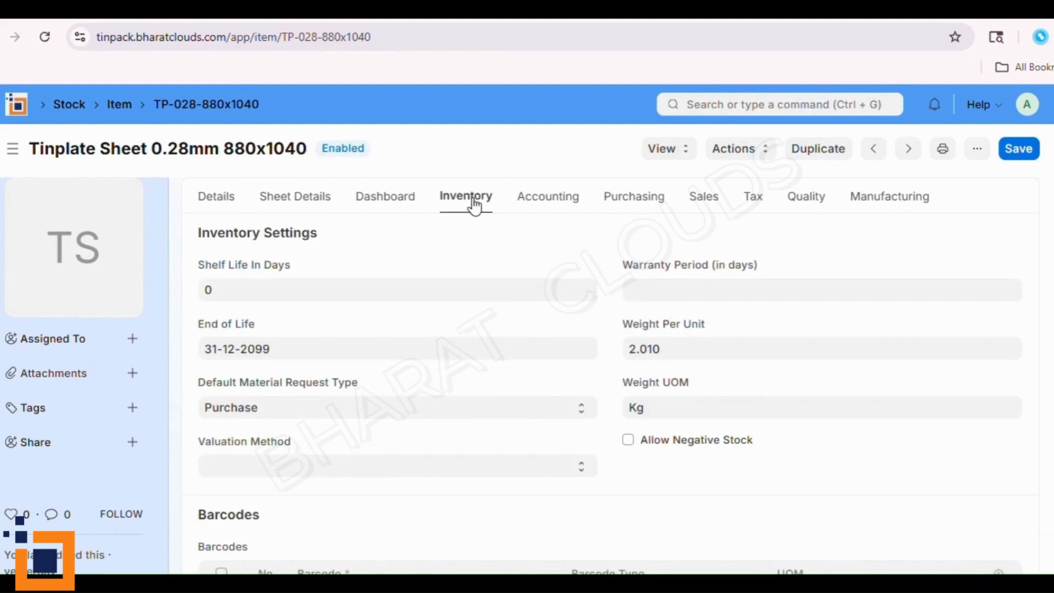
{"action": "left_click", "coordinate": [615, 204]}
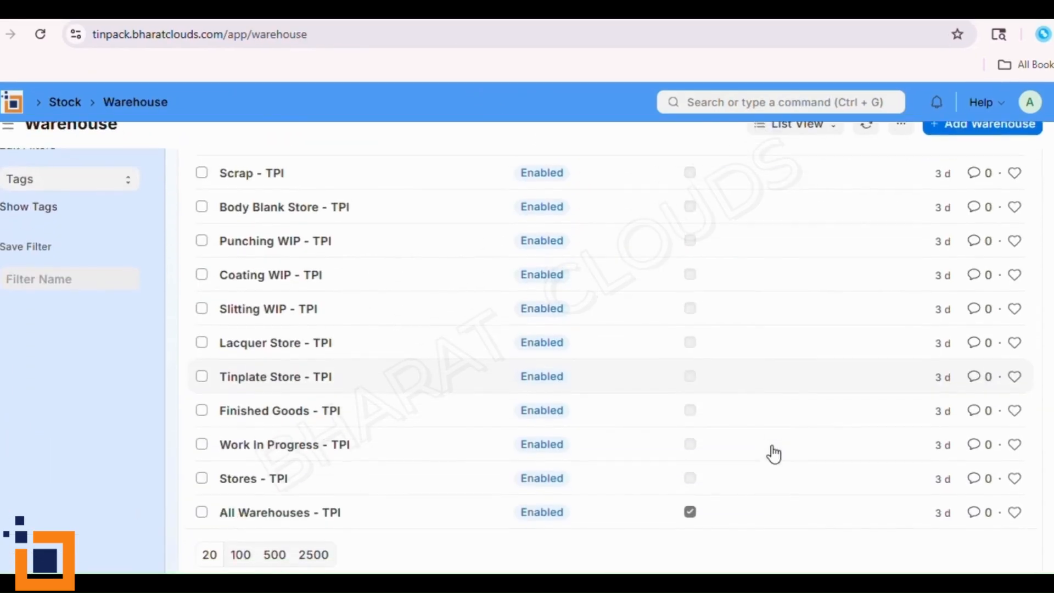
- Open the Warehouse list and review the stores, their status and which entry is a group warehouse
{"action": "scroll", "coordinate": [772, 453], "scroll_direction": "up", "scroll_amount": 5}
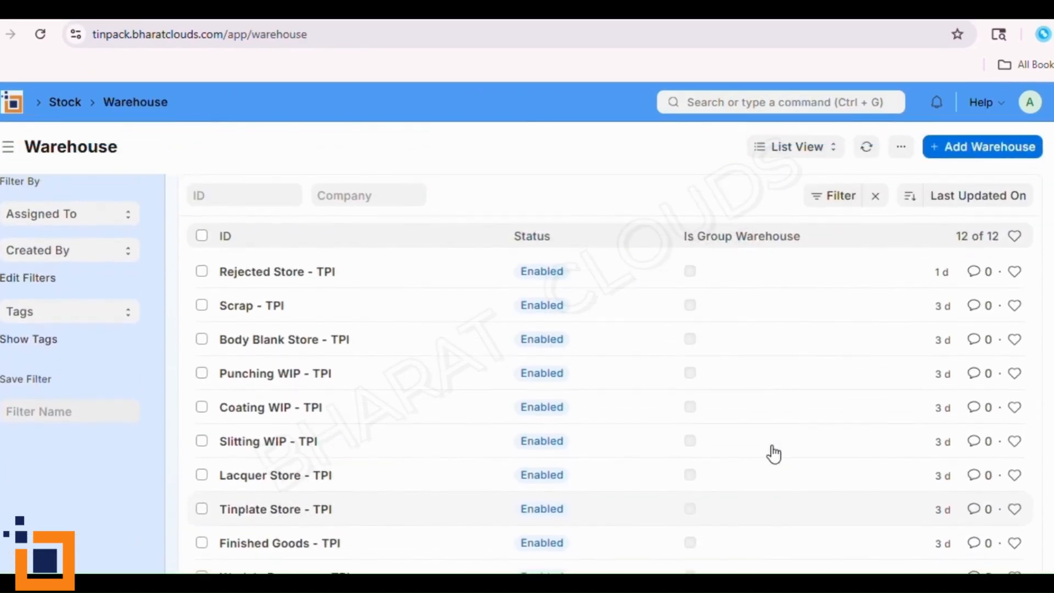
{"action": "scroll", "coordinate": [774, 454], "scroll_direction": "down", "scroll_amount": 3}
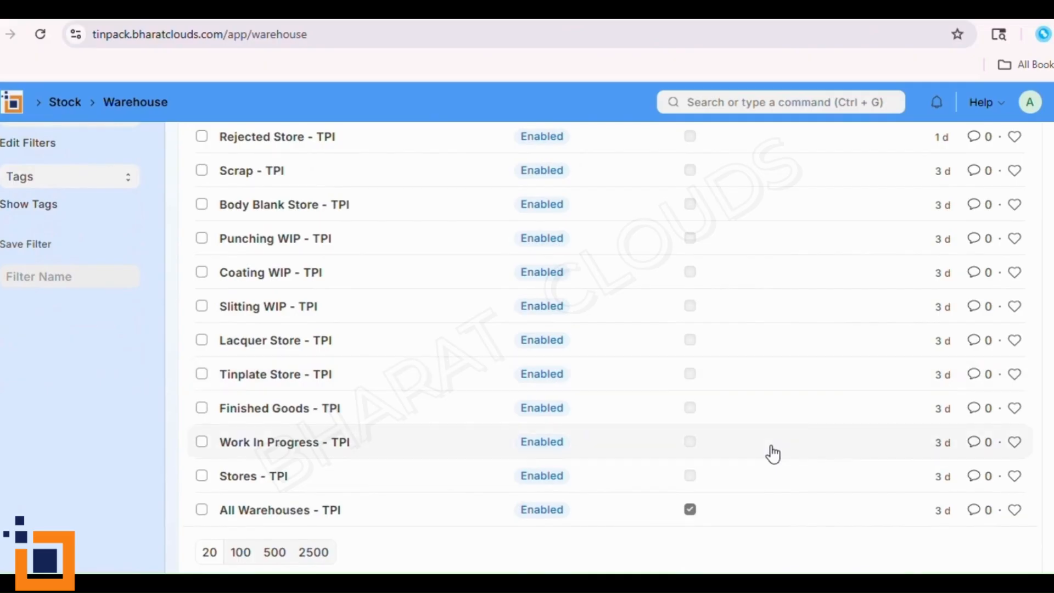
{"action": "scroll", "coordinate": [772, 453], "scroll_direction": "up", "scroll_amount": 2}
{"action": "scroll", "coordinate": [773, 453], "scroll_direction": "down", "scroll_amount": 2}
{"action": "scroll", "coordinate": [449, 374], "scroll_direction": "up", "scroll_amount": 2}
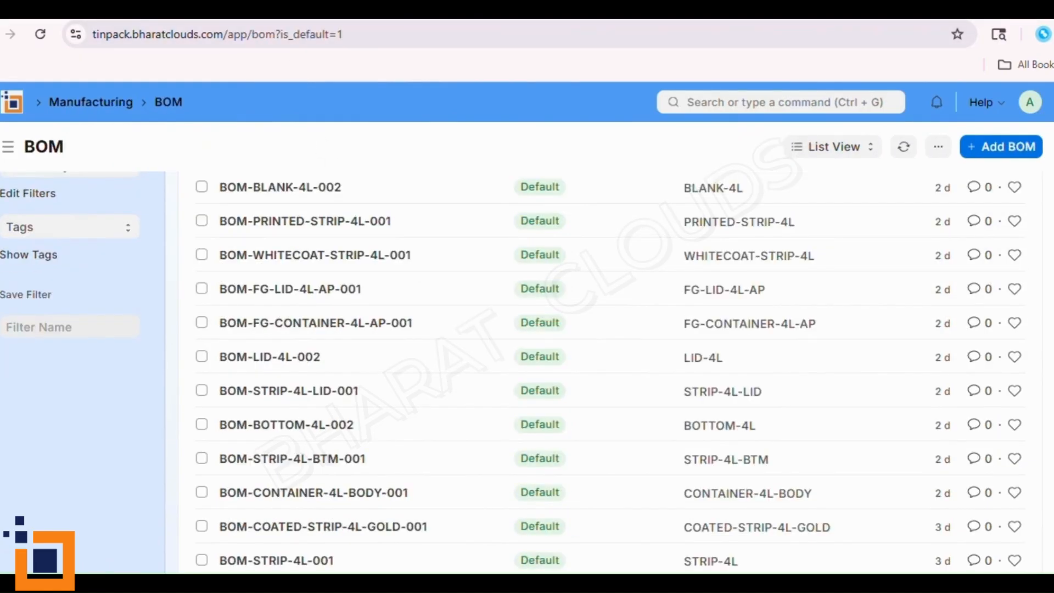
- Open the default BOM list and review it together with the tree of BOM-FG-CONTAINER-4L-AP-001
{"action": "scroll", "coordinate": [294, 219], "scroll_direction": "up", "scroll_amount": 1}
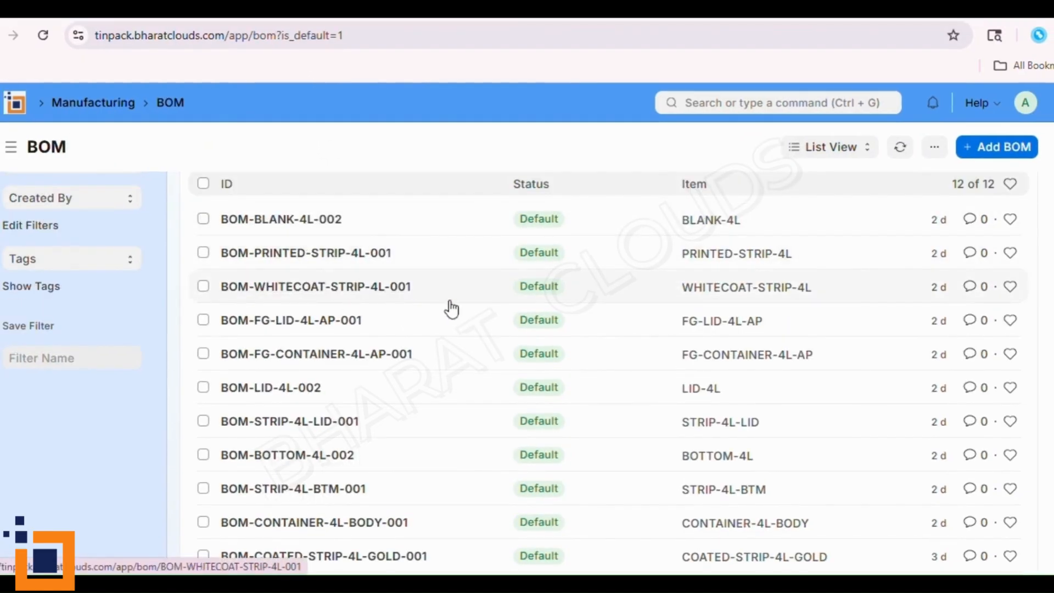
{"action": "scroll", "coordinate": [615, 390], "scroll_direction": "down", "scroll_amount": 2}
{"action": "scroll", "coordinate": [595, 428], "scroll_direction": "up", "scroll_amount": 3}
{"action": "scroll", "coordinate": [598, 429], "scroll_direction": "down", "scroll_amount": 2}
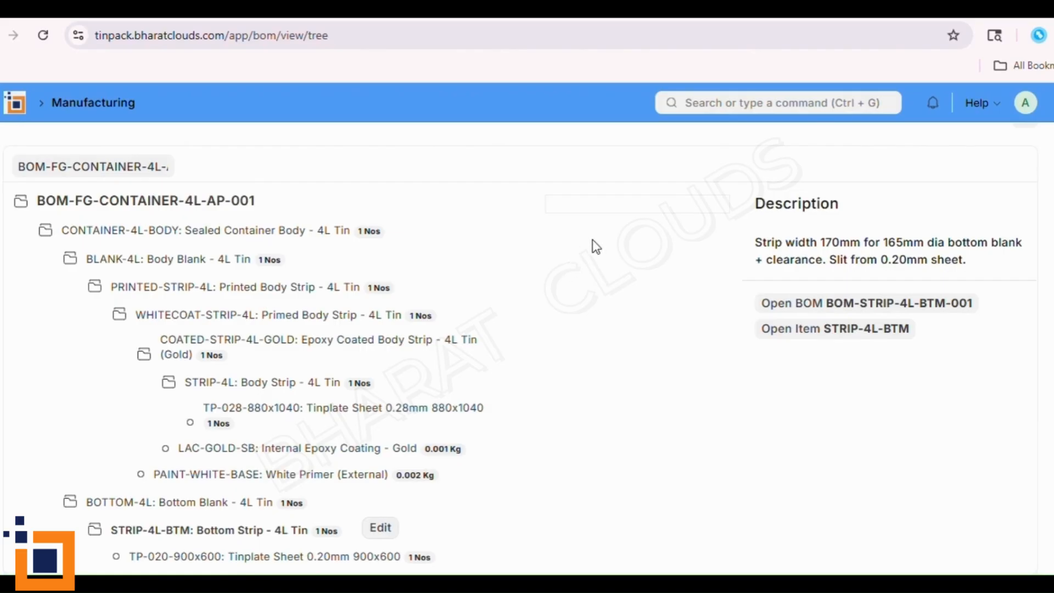
- Open the Asian Paints Ltd sales order and review its totals and the details of the container and lid items
{"action": "left_click", "coordinate": [714, 9]}
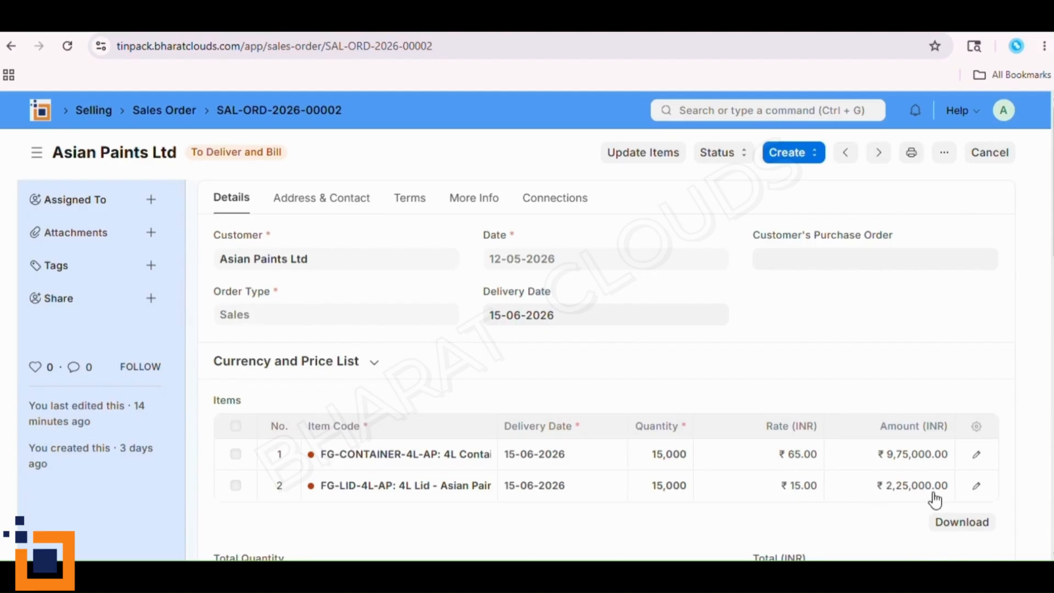
{"action": "scroll", "coordinate": [802, 524], "scroll_direction": "down", "scroll_amount": 1}
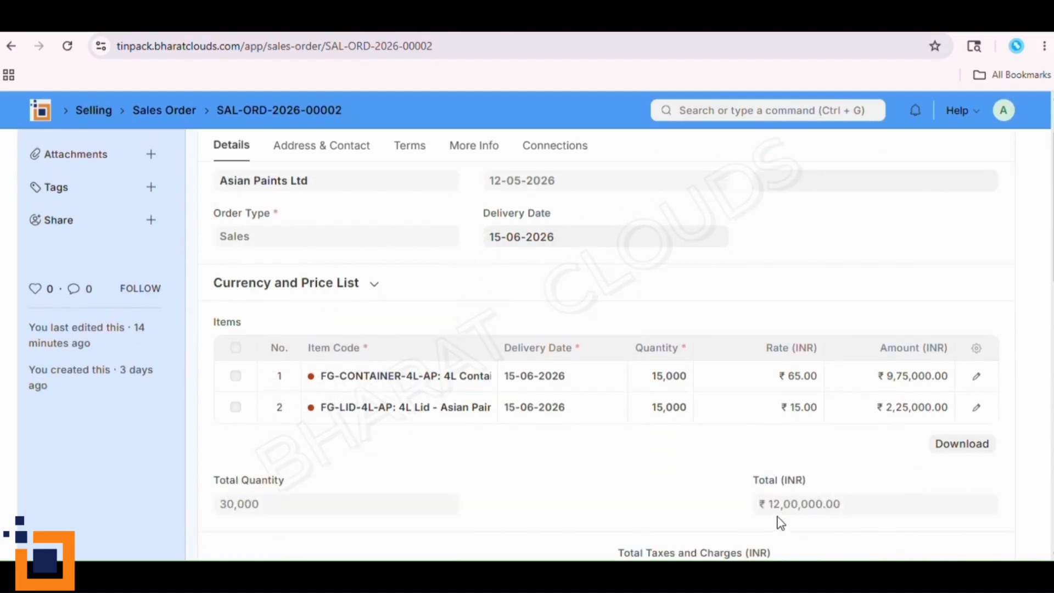
{"action": "scroll", "coordinate": [823, 516], "scroll_direction": "down", "scroll_amount": 2}
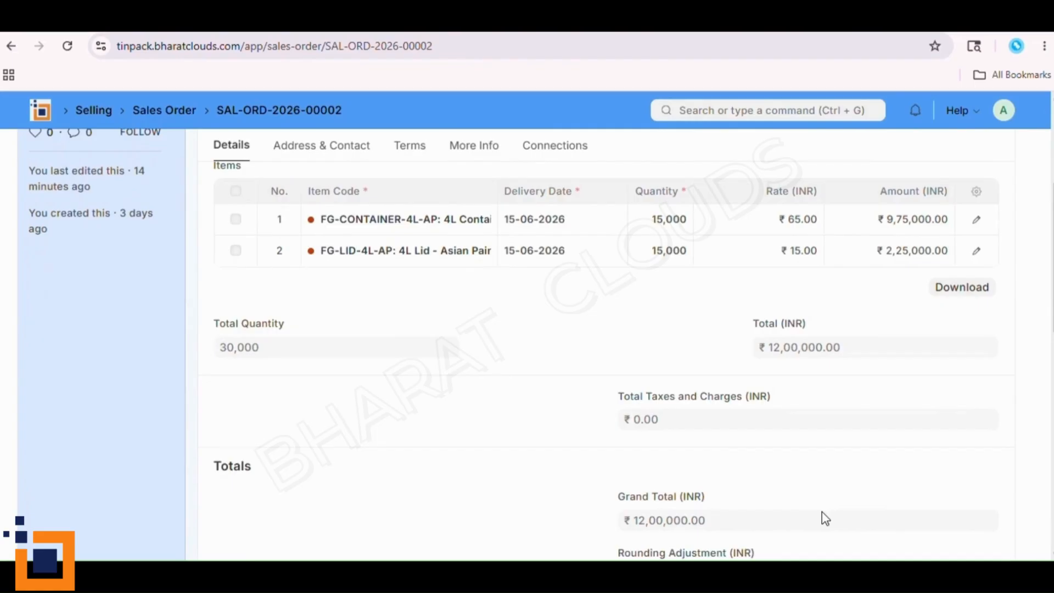
{"action": "scroll", "coordinate": [823, 518], "scroll_direction": "up", "scroll_amount": 3}
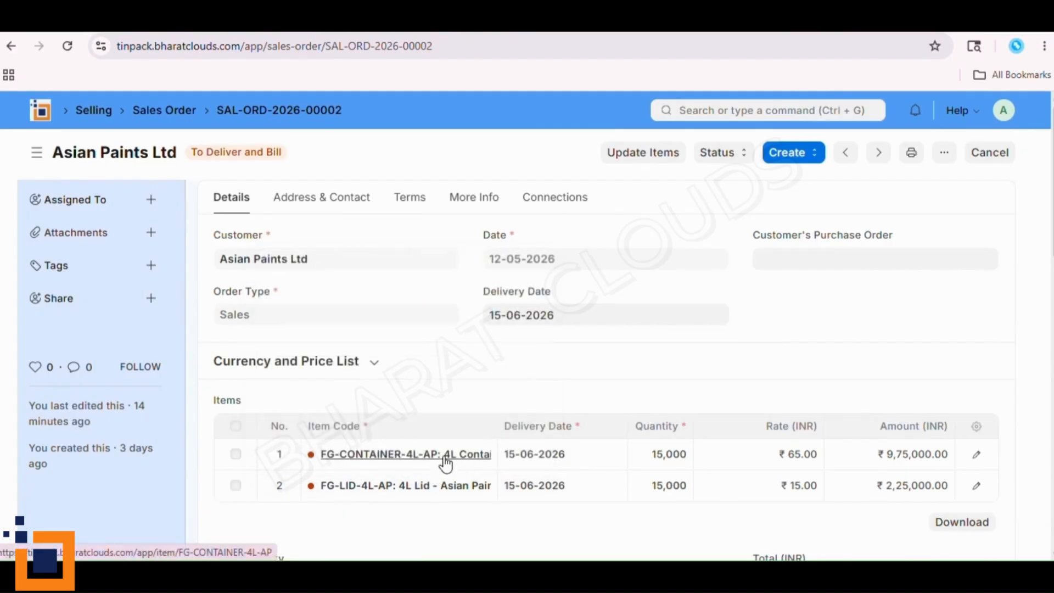
{"action": "mouse_move", "coordinate": [444, 461]}
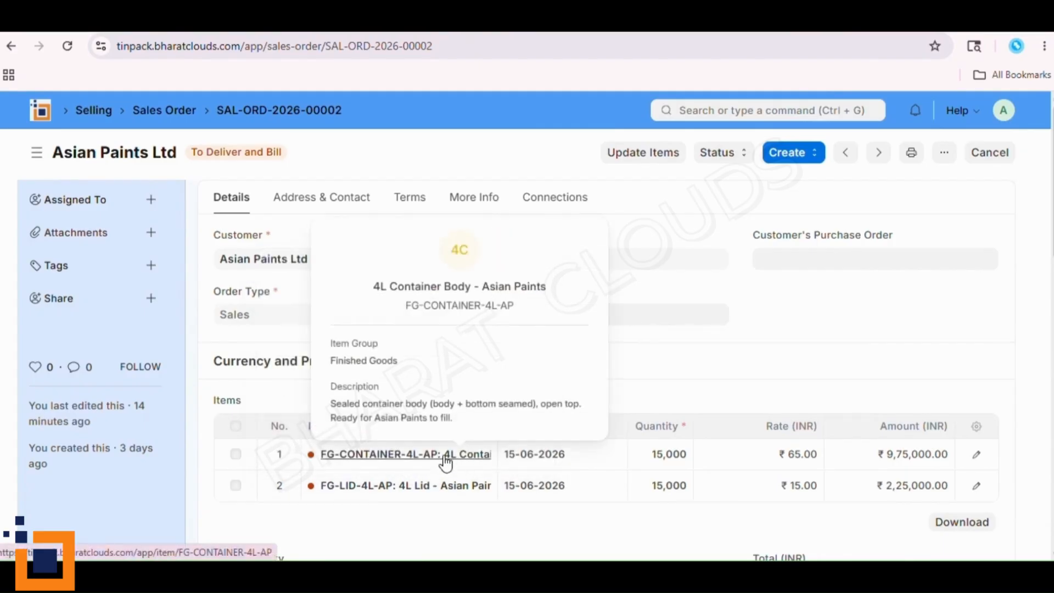
{"action": "mouse_move", "coordinate": [451, 491]}
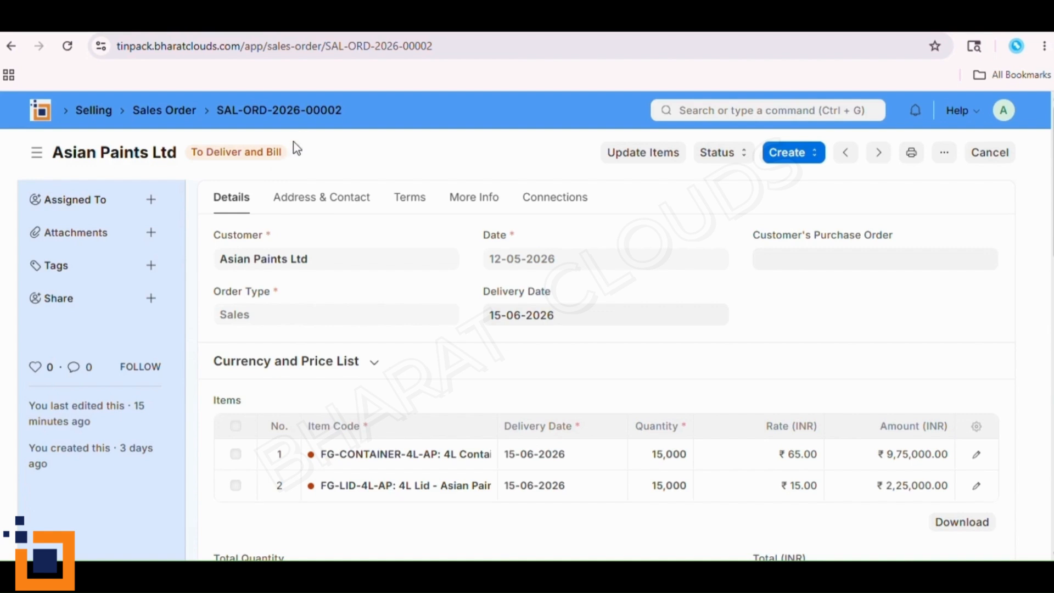
- Open the Asian Paints Ltd delivery note and check its source warehouse and delivered item quantities
{"action": "left_click", "coordinate": [324, 20]}
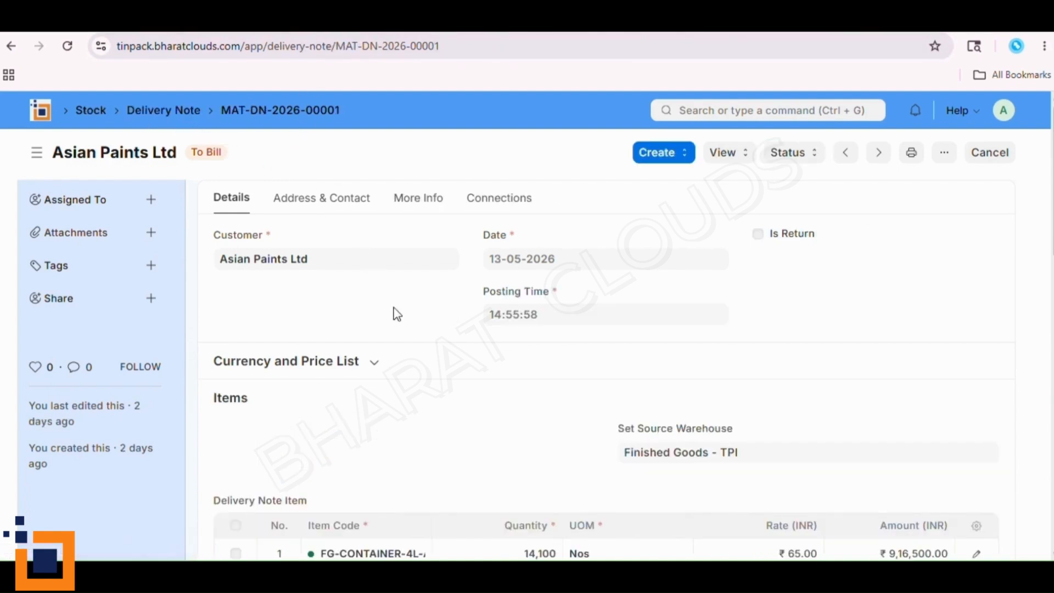
{"action": "scroll", "coordinate": [411, 444], "scroll_direction": "down", "scroll_amount": 2}
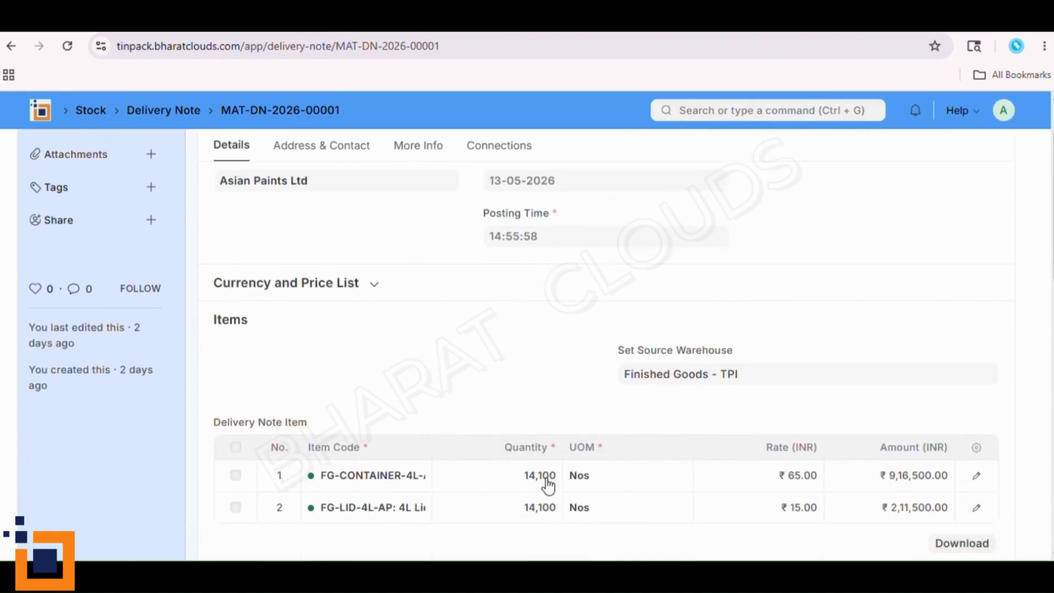
{"action": "scroll", "coordinate": [541, 499], "scroll_direction": "down", "scroll_amount": 3}
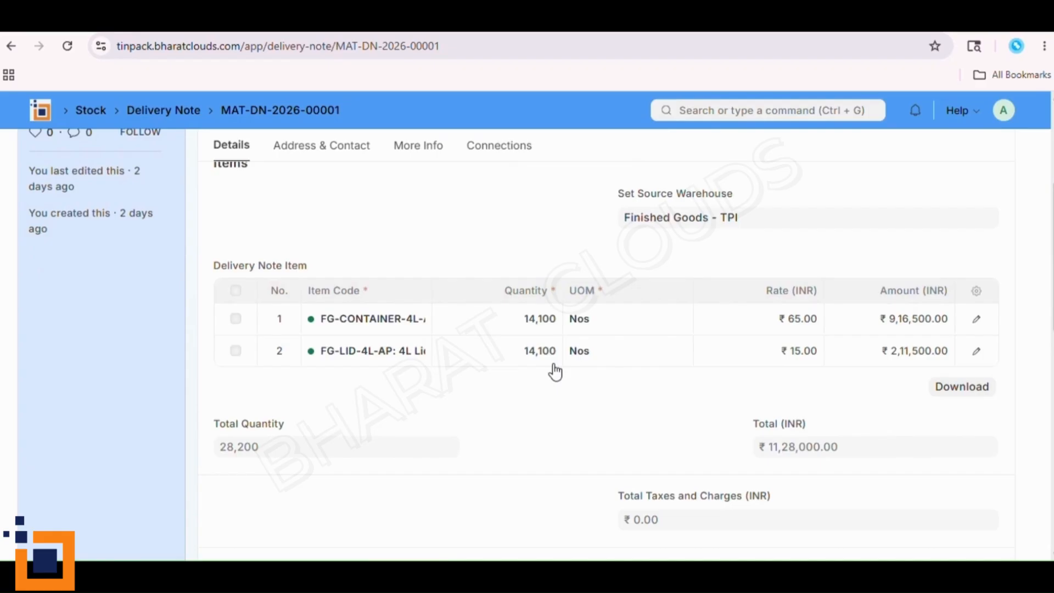
{"action": "scroll", "coordinate": [501, 463], "scroll_direction": "up", "scroll_amount": 2}
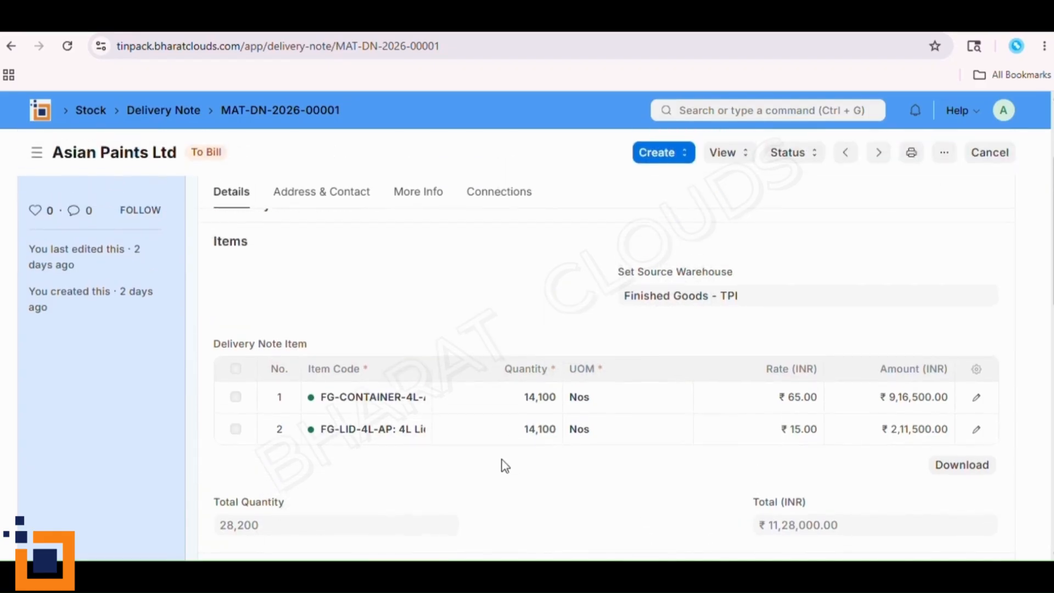
{"action": "scroll", "coordinate": [501, 481], "scroll_direction": "up", "scroll_amount": 4}
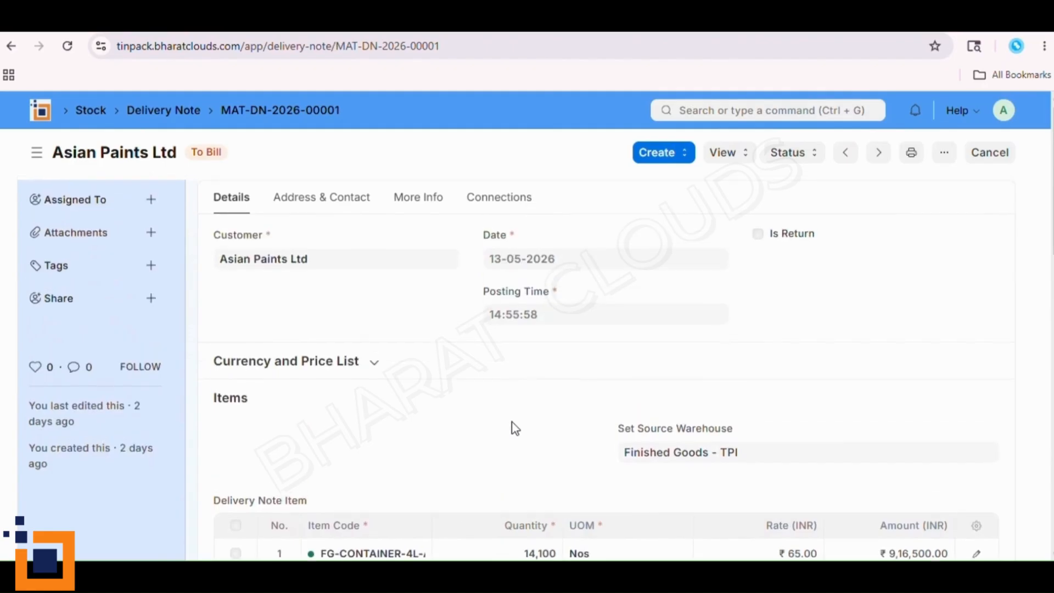
- Review the delivery note's item amounts, taxes and charges, and grand total
{"action": "scroll", "coordinate": [514, 428], "scroll_direction": "down", "scroll_amount": 4}
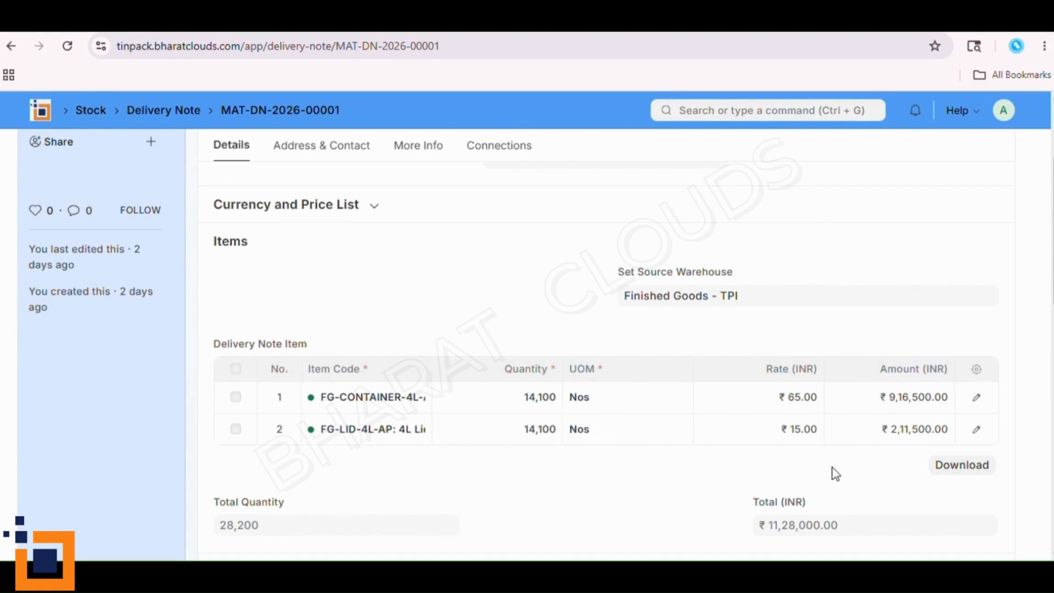
{"action": "scroll", "coordinate": [694, 534], "scroll_direction": "down", "scroll_amount": 2}
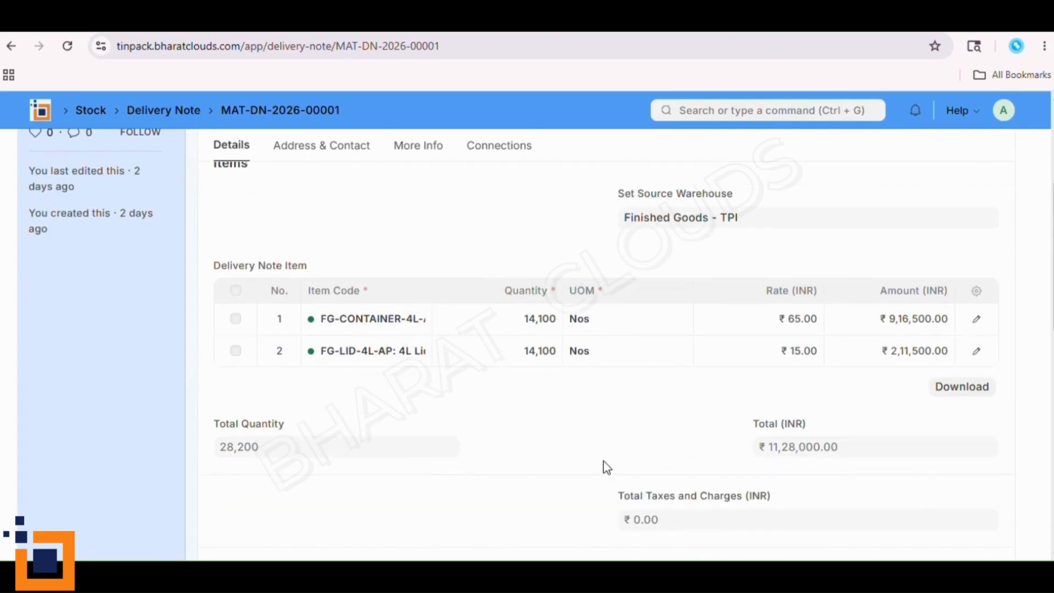
{"action": "scroll", "coordinate": [603, 472], "scroll_direction": "down", "scroll_amount": 4}
{"action": "scroll", "coordinate": [598, 473], "scroll_direction": "down", "scroll_amount": 4}
{"action": "scroll", "coordinate": [596, 473], "scroll_direction": "up", "scroll_amount": 12}
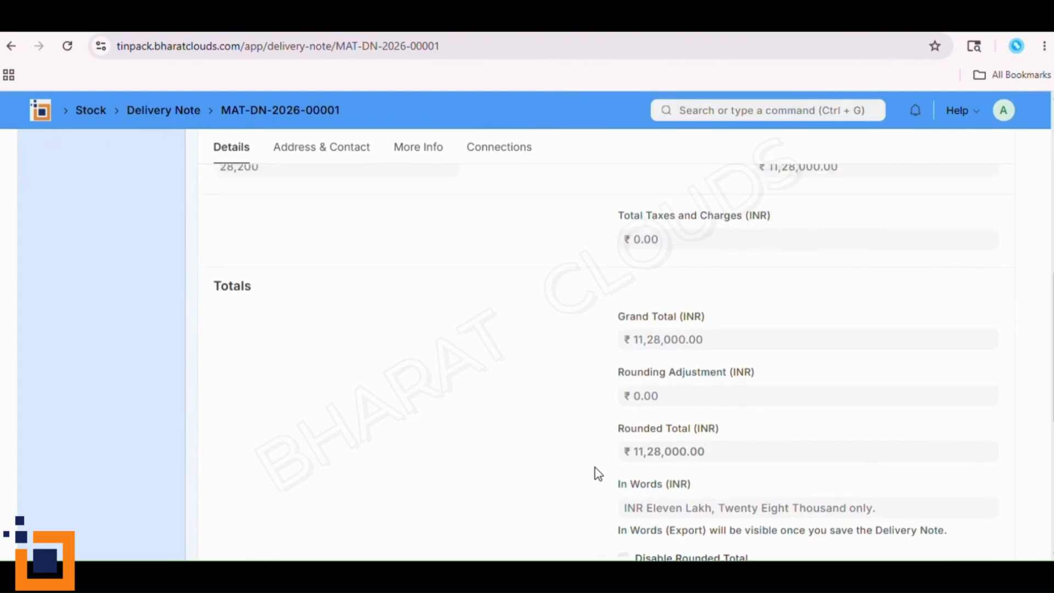
- Return to the Asian Paints Ltd sales order and show the documents that can be created from it
{"action": "left_click", "coordinate": [212, 21]}
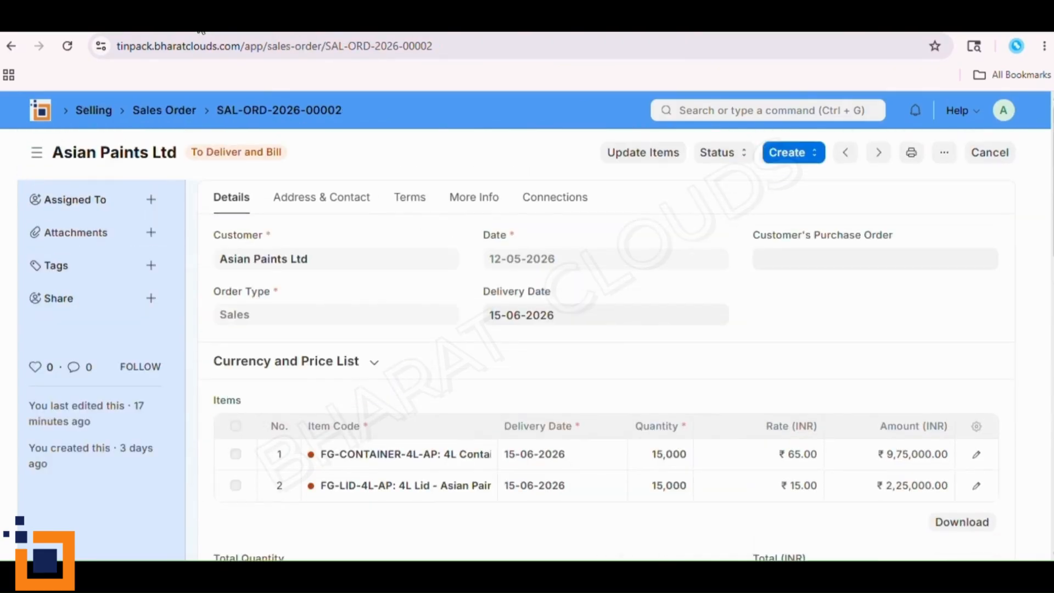
{"action": "left_click", "coordinate": [791, 154]}
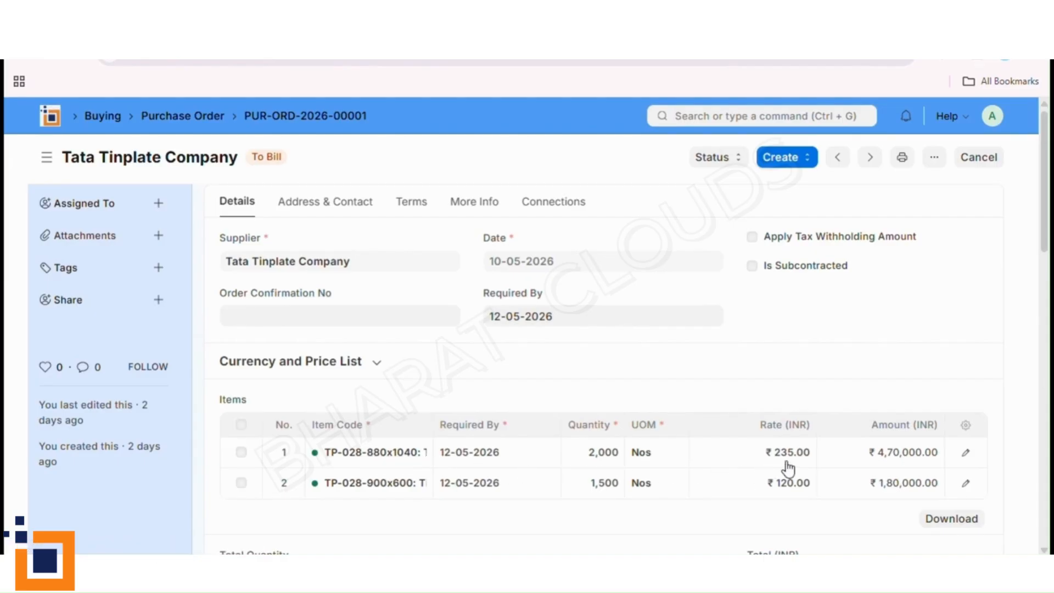
- Inspect the TP-028-880x1040 row of the Tata Tinplate Company purchase order, then close it and review the order's items and totals
{"action": "left_click", "coordinate": [880, 465]}
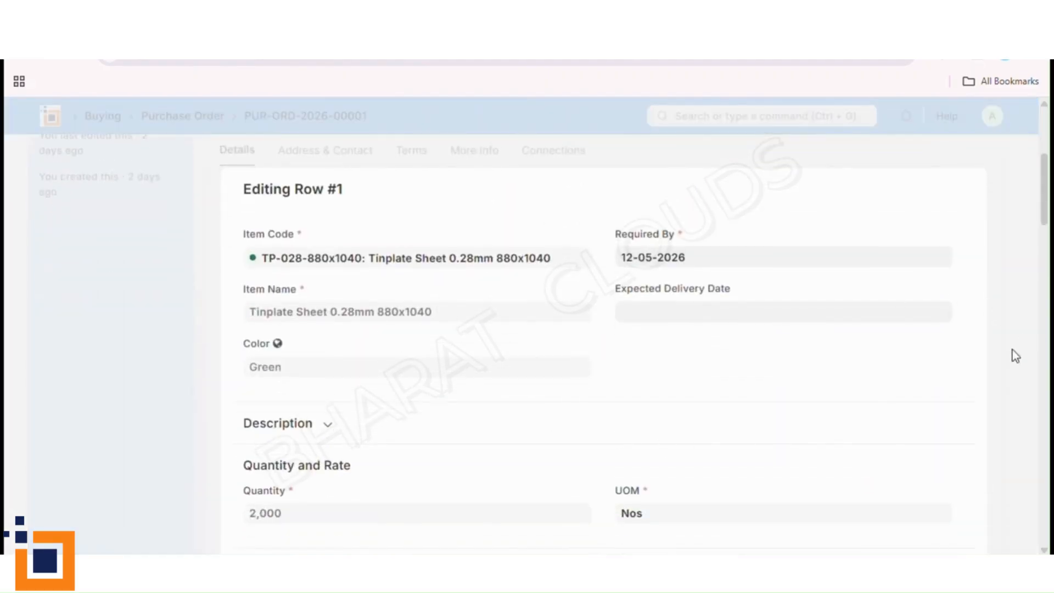
{"action": "left_click", "coordinate": [1012, 350]}
{"action": "scroll", "coordinate": [597, 431], "scroll_direction": "up", "scroll_amount": 3}
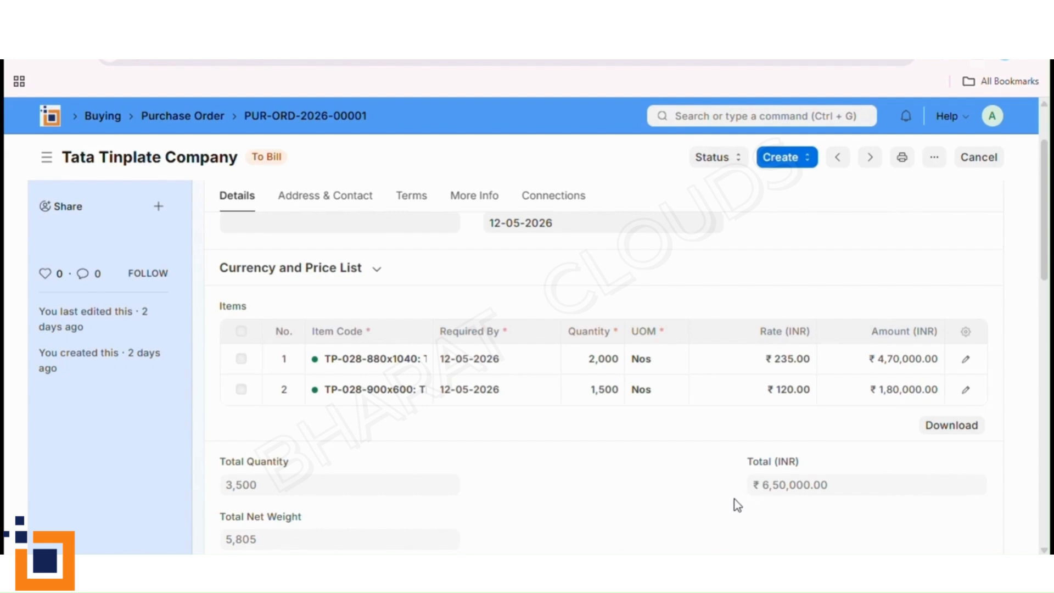
{"action": "scroll", "coordinate": [579, 524], "scroll_direction": "up", "scroll_amount": 2}
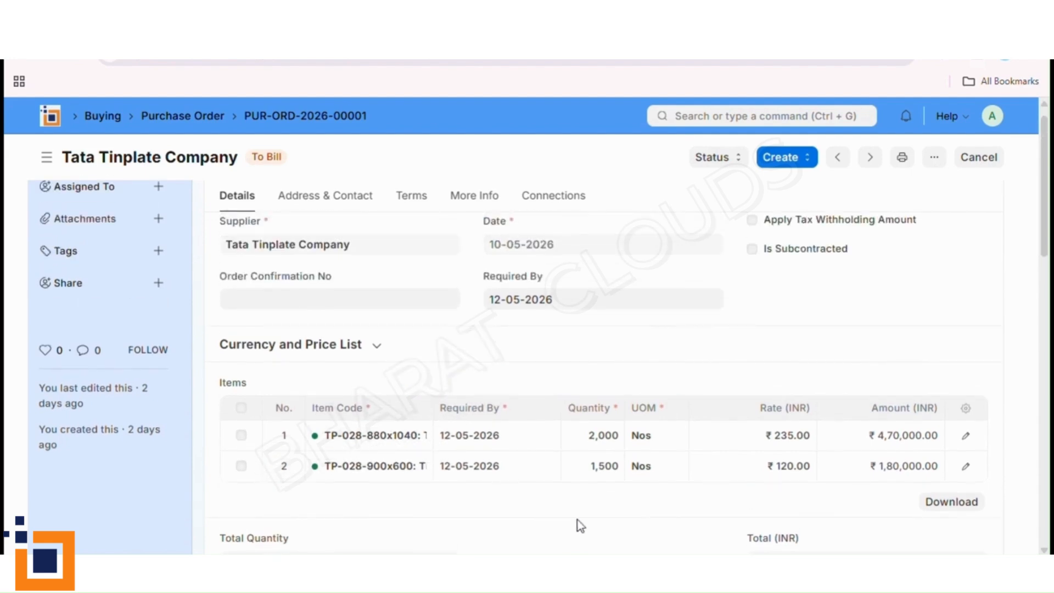
{"action": "scroll", "coordinate": [577, 520], "scroll_direction": "up", "scroll_amount": 1}
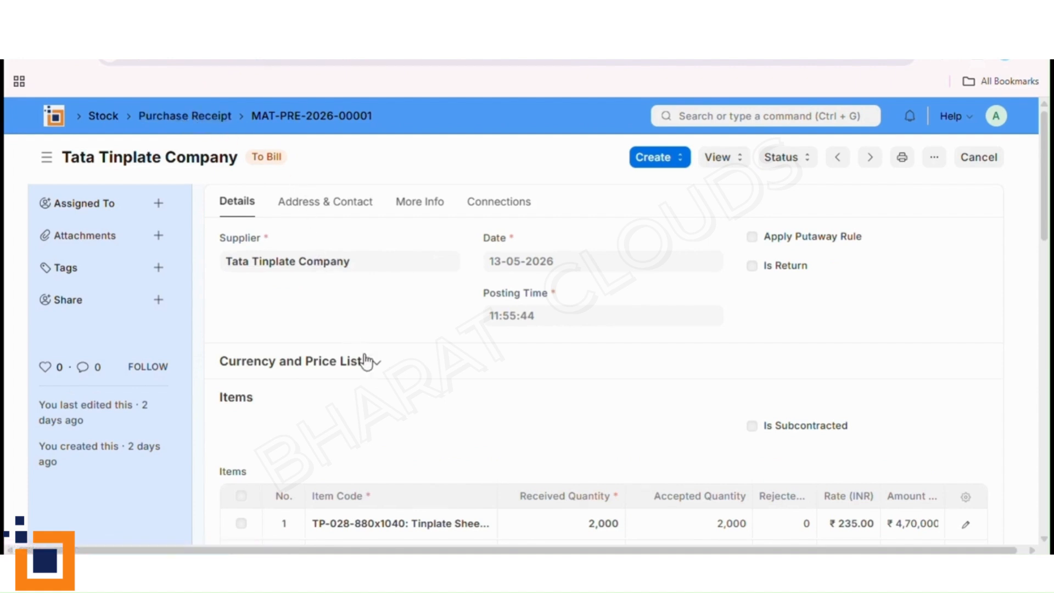
- Check the purchase receipt's accepted and rejected quantities against the quality inspection for Tinplate Sheet 0.28mm 900x600
{"action": "scroll", "coordinate": [411, 392], "scroll_direction": "down", "scroll_amount": 2}
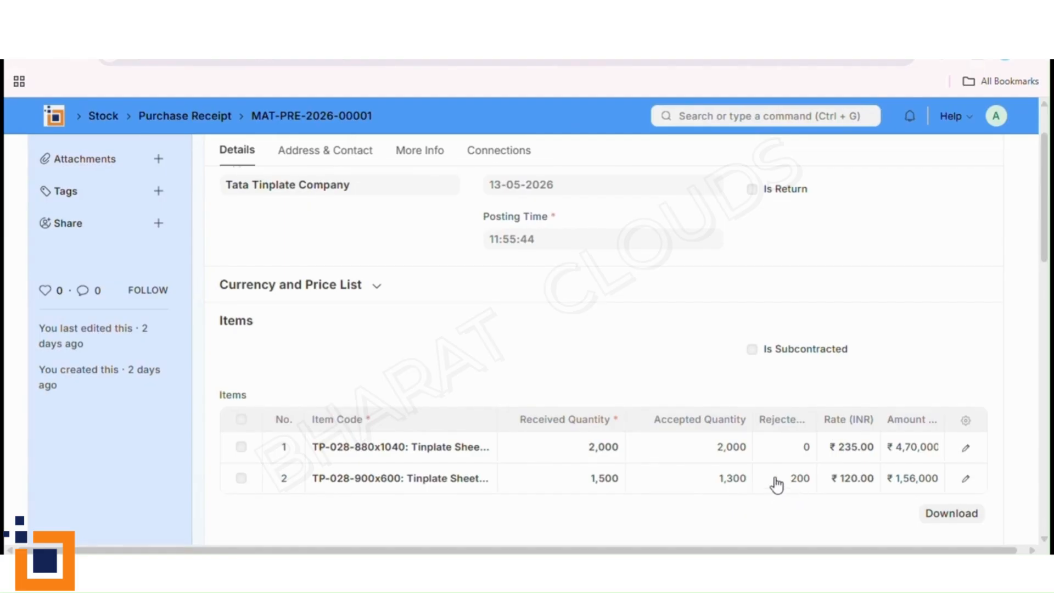
{"action": "key", "text": "ctrl+Tab"}
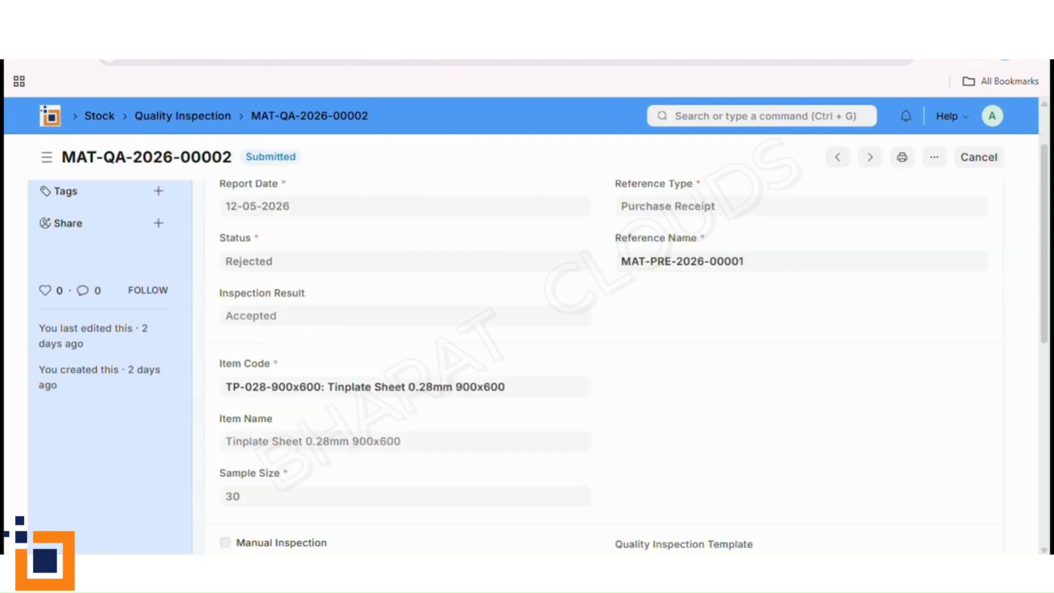
{"action": "scroll", "coordinate": [606, 376], "scroll_direction": "down", "scroll_amount": 3}
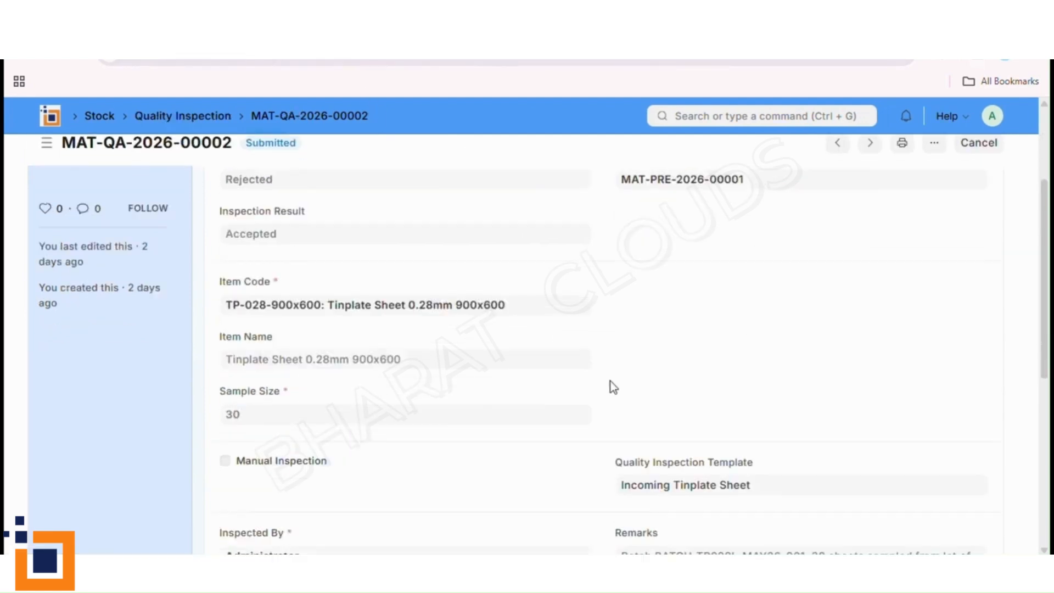
{"action": "scroll", "coordinate": [605, 399], "scroll_direction": "down", "scroll_amount": 2}
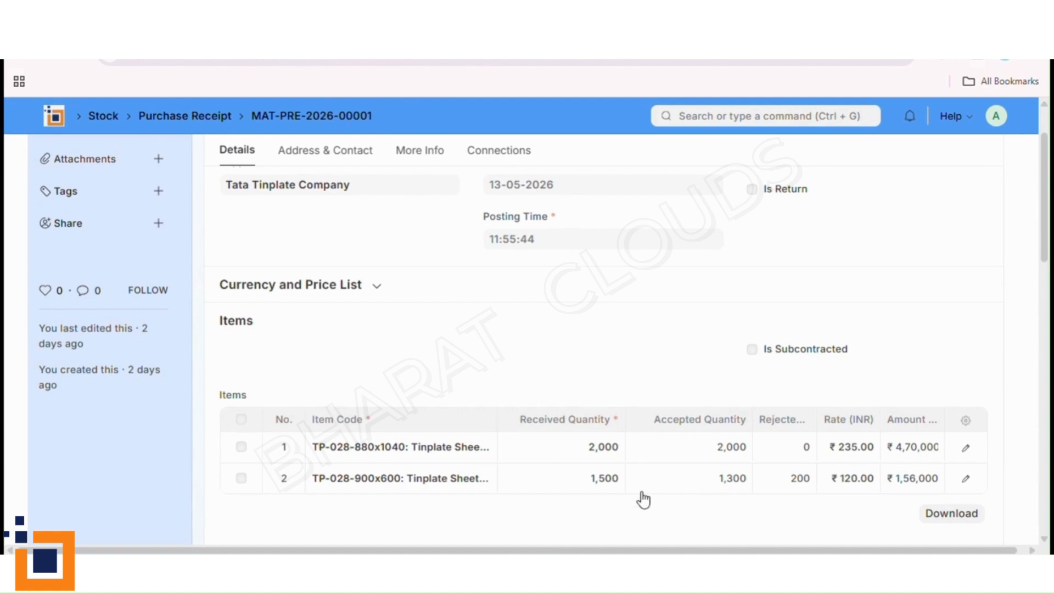
- Create a draft purchase invoice from the Tata Tinplate Company purchase receipt and review its items, quantities and rates
{"action": "scroll", "coordinate": [611, 494], "scroll_direction": "up", "scroll_amount": 2}
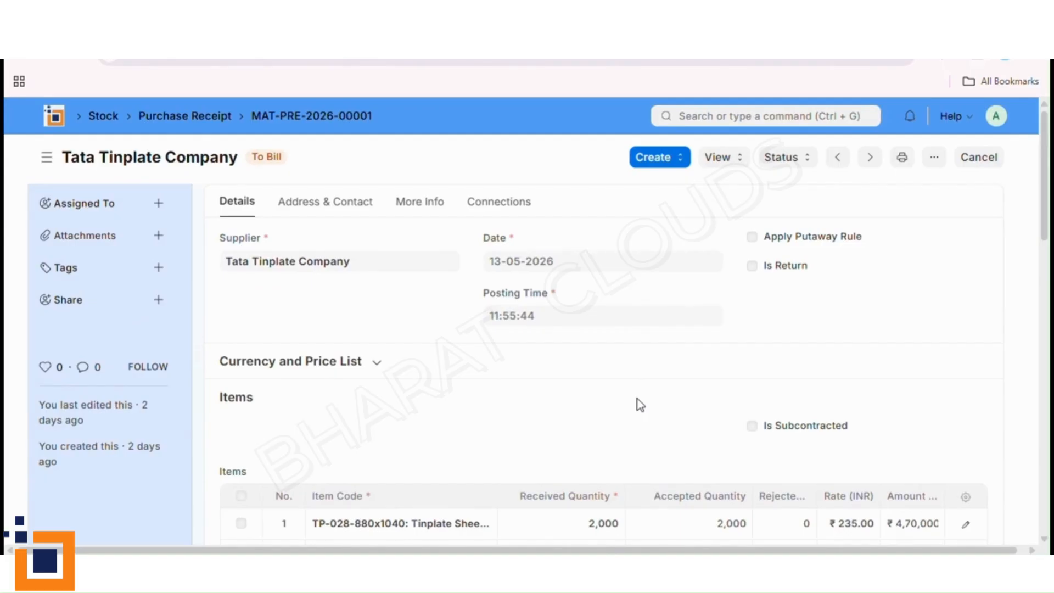
{"action": "left_click", "coordinate": [634, 161]}
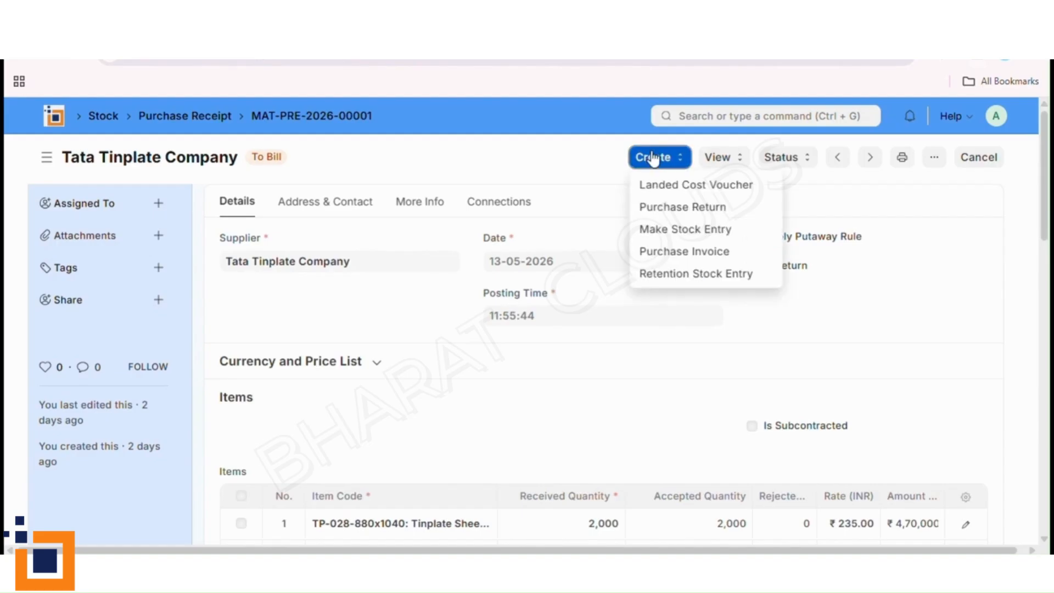
{"action": "left_click", "coordinate": [688, 252]}
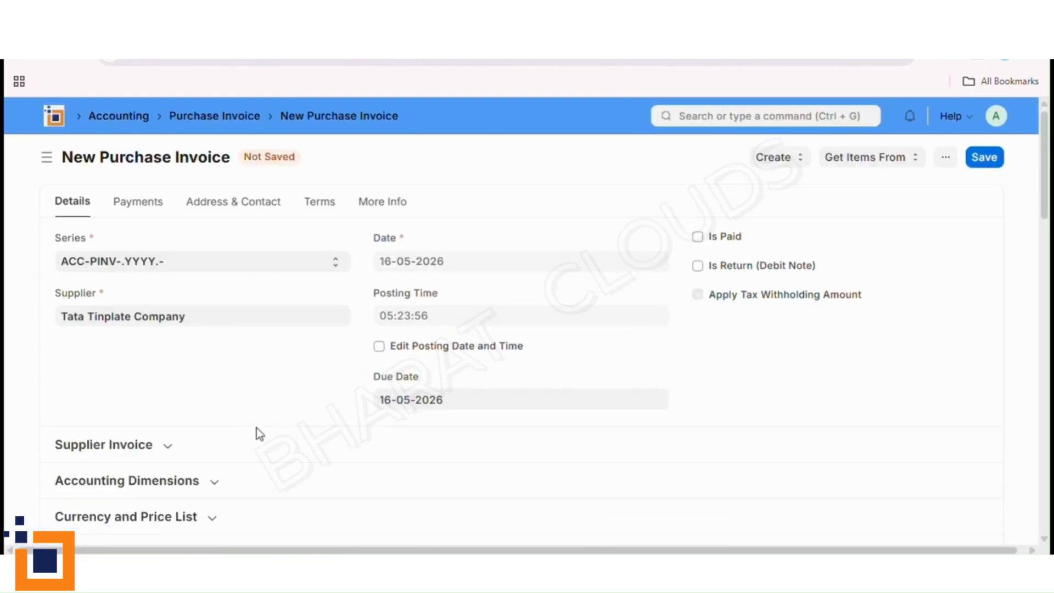
{"action": "scroll", "coordinate": [268, 439], "scroll_direction": "down", "scroll_amount": 3}
{"action": "scroll", "coordinate": [271, 441], "scroll_direction": "down", "scroll_amount": 4}
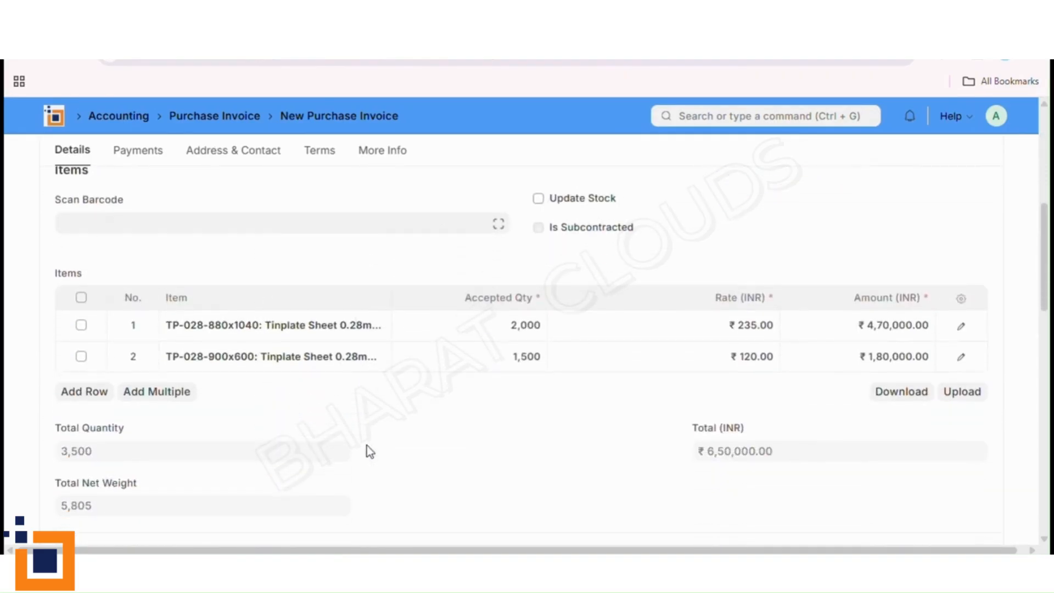
{"action": "scroll", "coordinate": [489, 451], "scroll_direction": "up", "scroll_amount": 1}
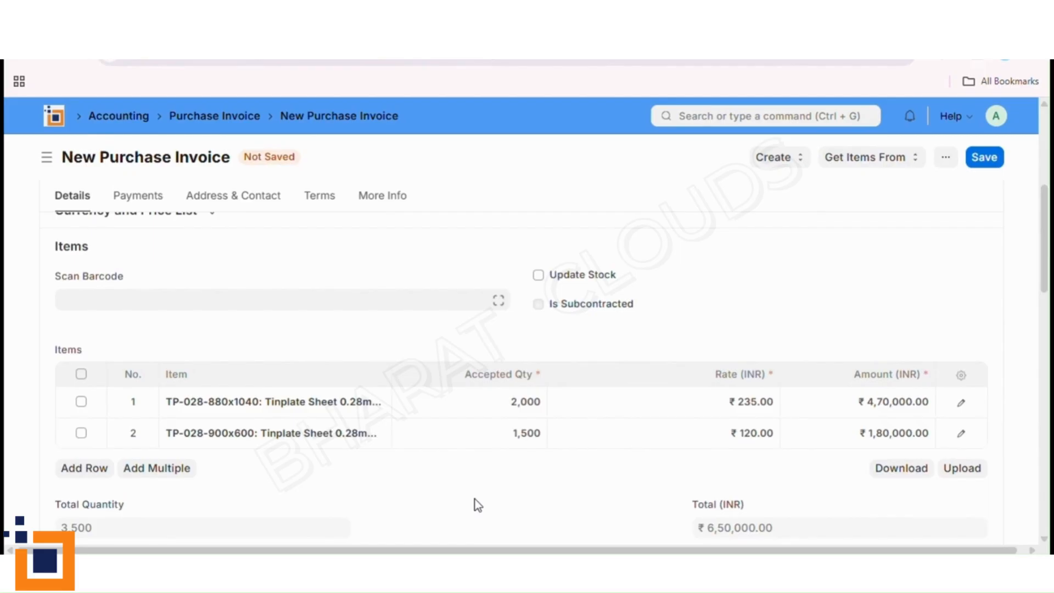
{"action": "scroll", "coordinate": [475, 499], "scroll_direction": "up", "scroll_amount": 3}
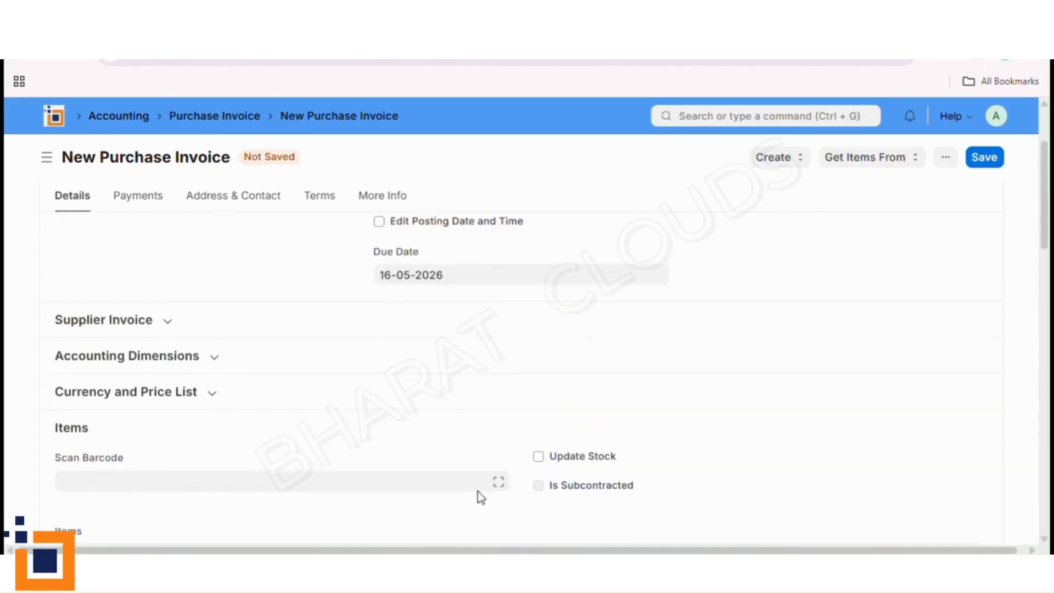
- Review the supplier and date details of the draft Tata Tinplate Company purchase invoice, then leave the draft
{"action": "scroll", "coordinate": [477, 491], "scroll_direction": "up", "scroll_amount": 1}
{"action": "scroll", "coordinate": [698, 409], "scroll_direction": "up", "scroll_amount": 1}
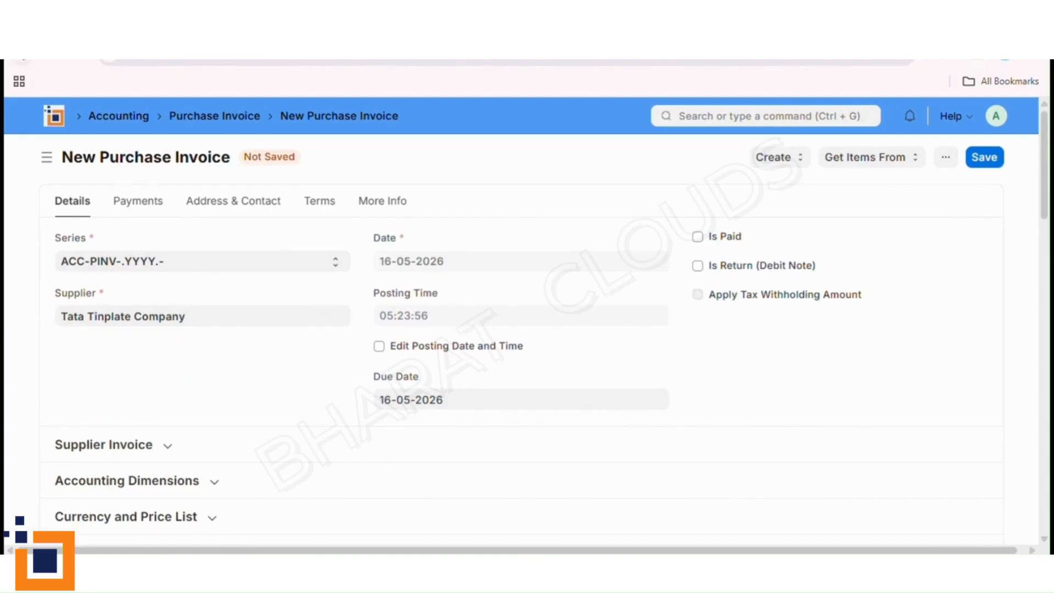
{"action": "left_click", "coordinate": [21, 50]}
{"action": "left_click", "coordinate": [645, 164]}
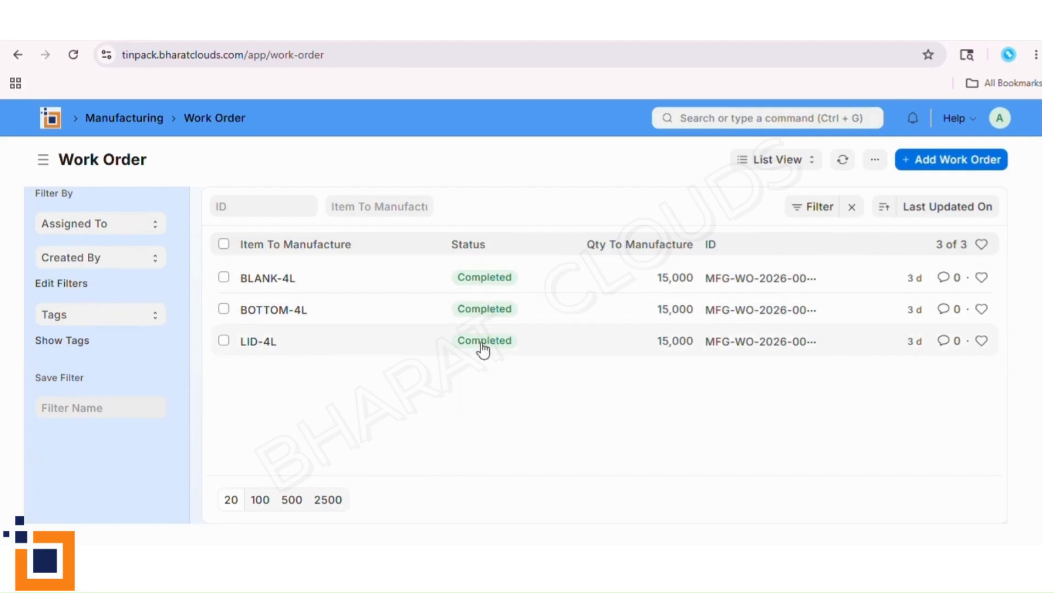
- Open the BLANK-4L work order and review its quantities, operations, warehouse configuration and required items
{"action": "left_click", "coordinate": [290, 287]}
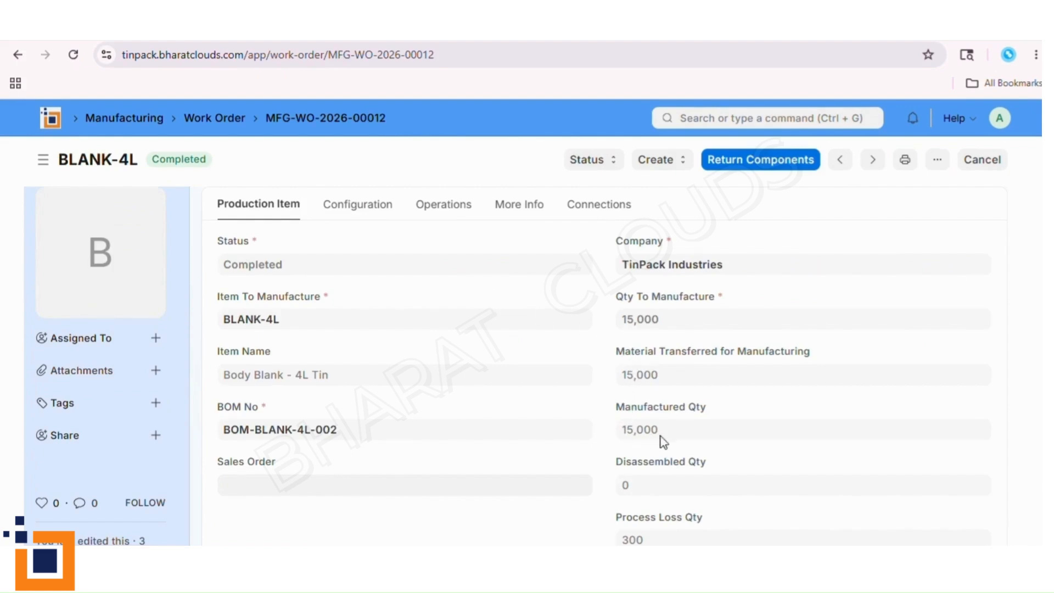
{"action": "left_click", "coordinate": [464, 212]}
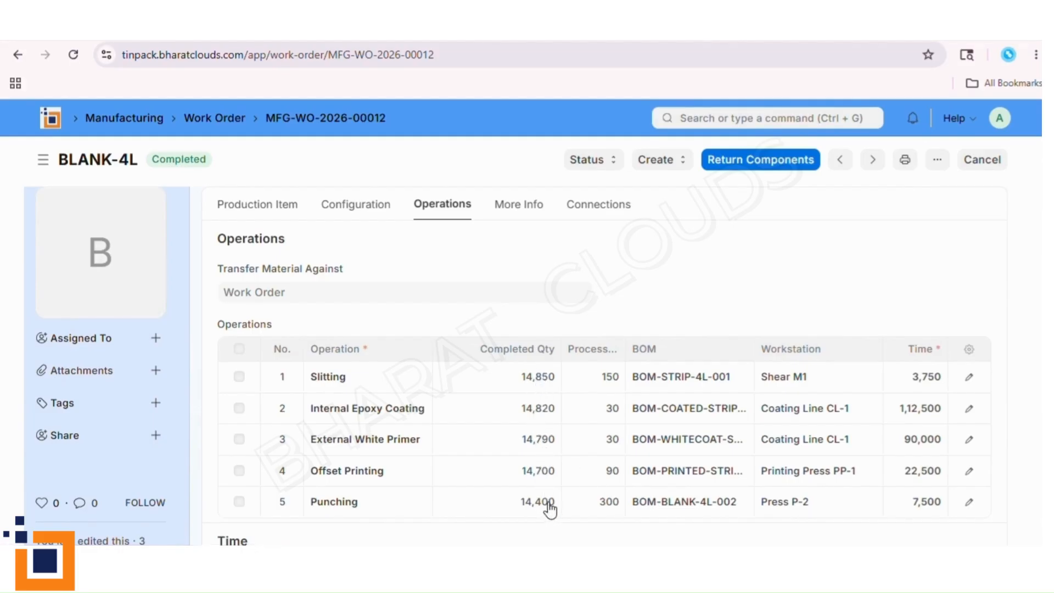
{"action": "left_click", "coordinate": [357, 207]}
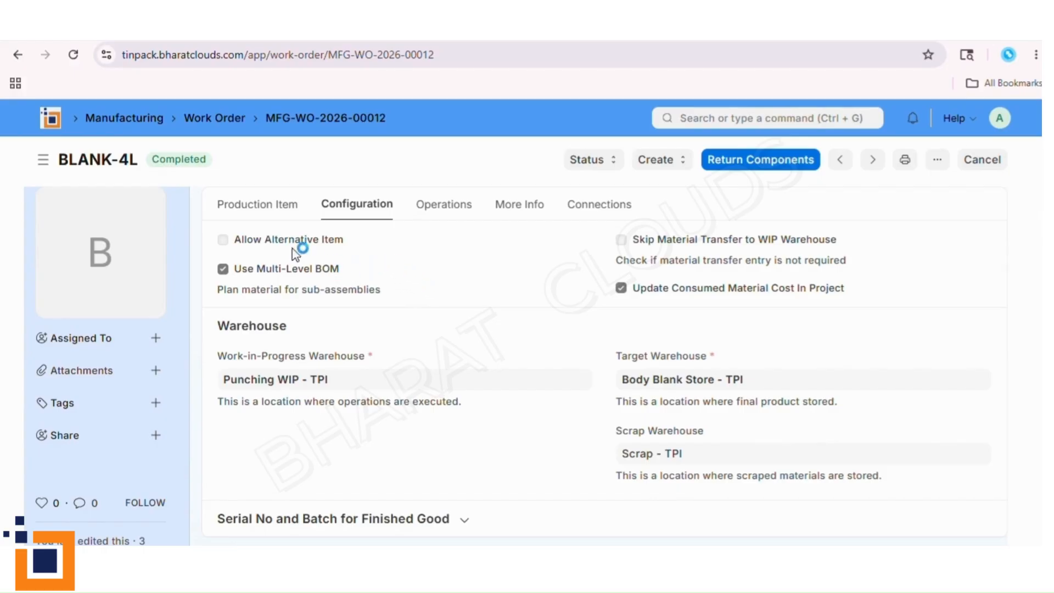
{"action": "left_click", "coordinate": [259, 205]}
{"action": "scroll", "coordinate": [472, 439], "scroll_direction": "down", "scroll_amount": 6}
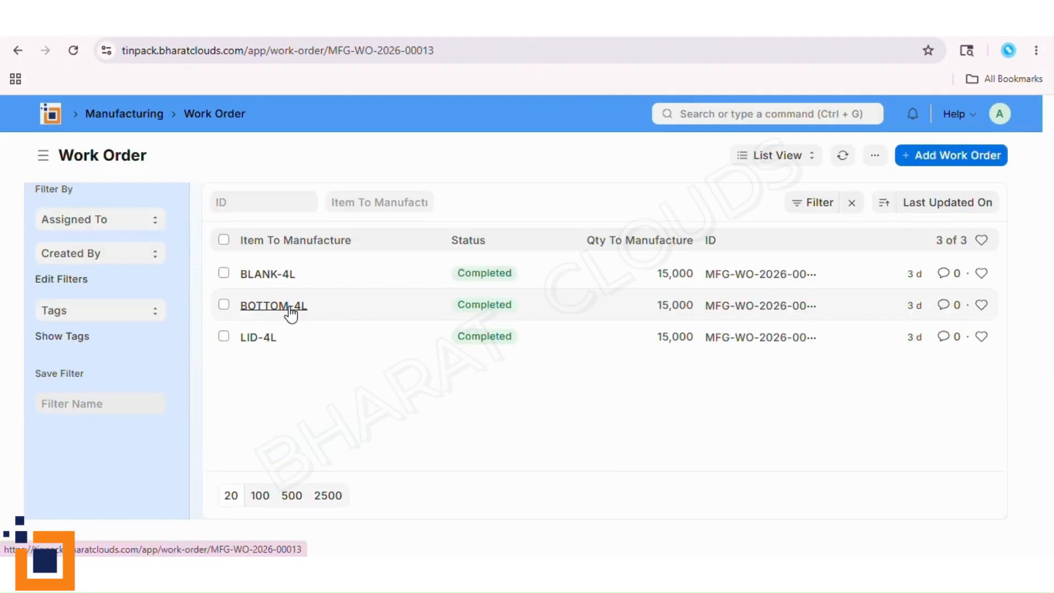
- Compare the completed quantities and process losses of the operations in the BOTTOM-4L and LID-4L work orders
{"action": "left_click", "coordinate": [286, 306]}
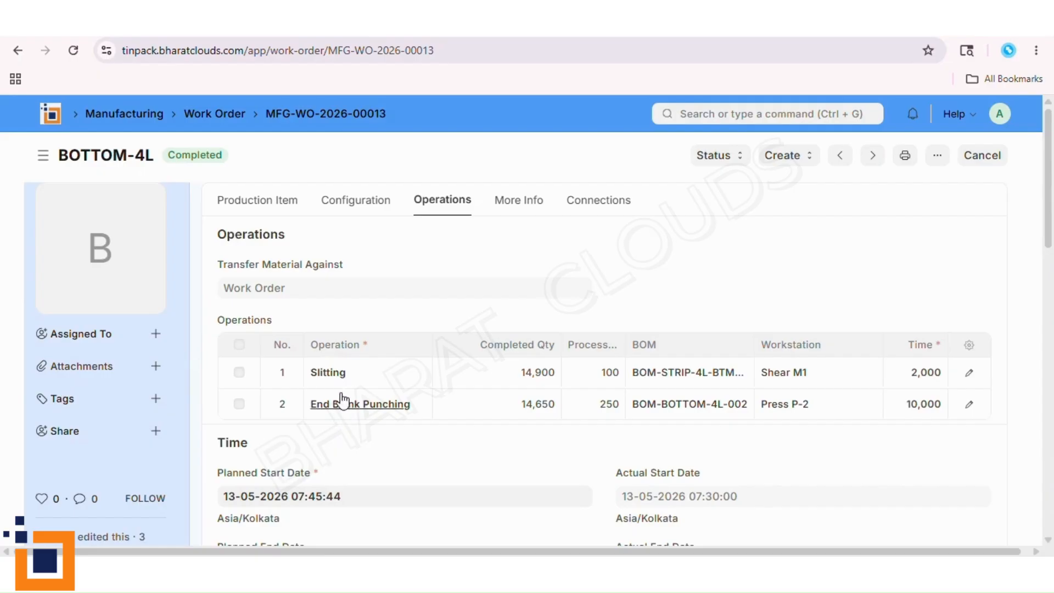
{"action": "left_click", "coordinate": [214, 114]}
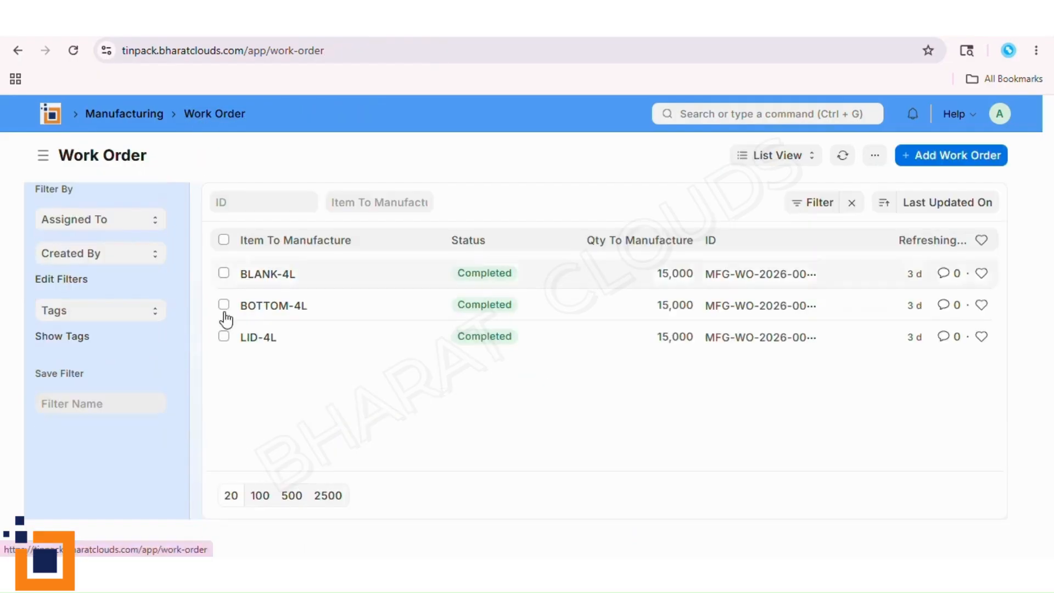
{"action": "left_click", "coordinate": [256, 340]}
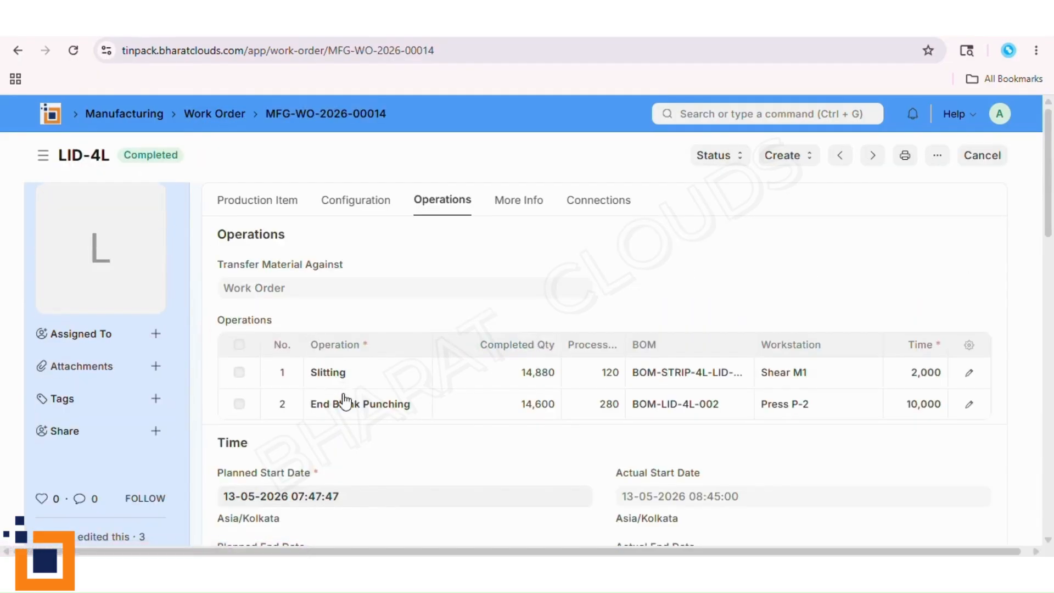
{"action": "left_click", "coordinate": [235, 114]}
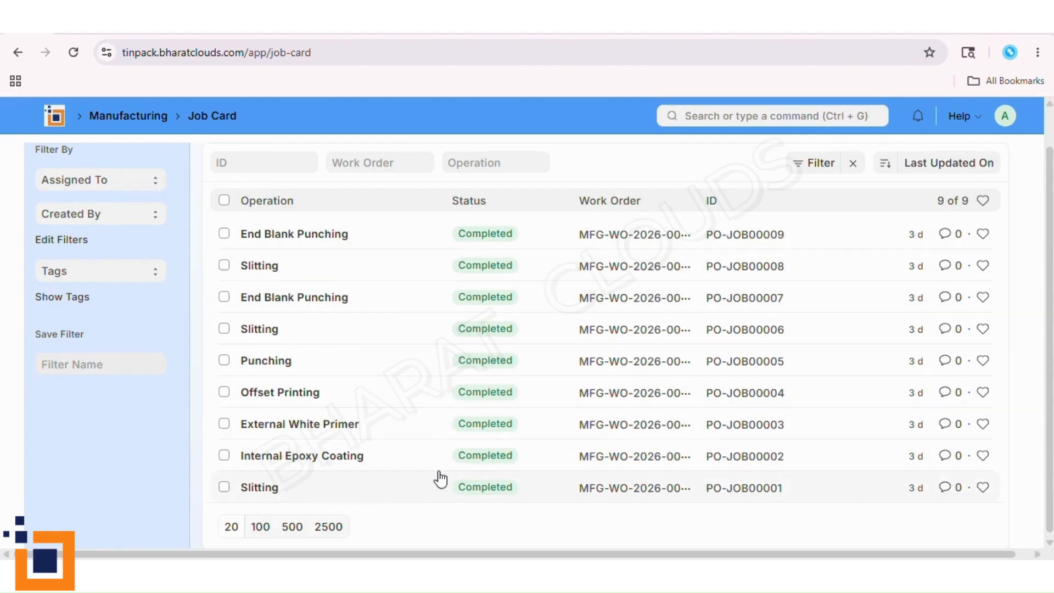
- Open Slitting job card PO-JOB00001 and examine its quantities, actual time logs and scrap remarks
{"action": "left_click", "coordinate": [476, 490]}
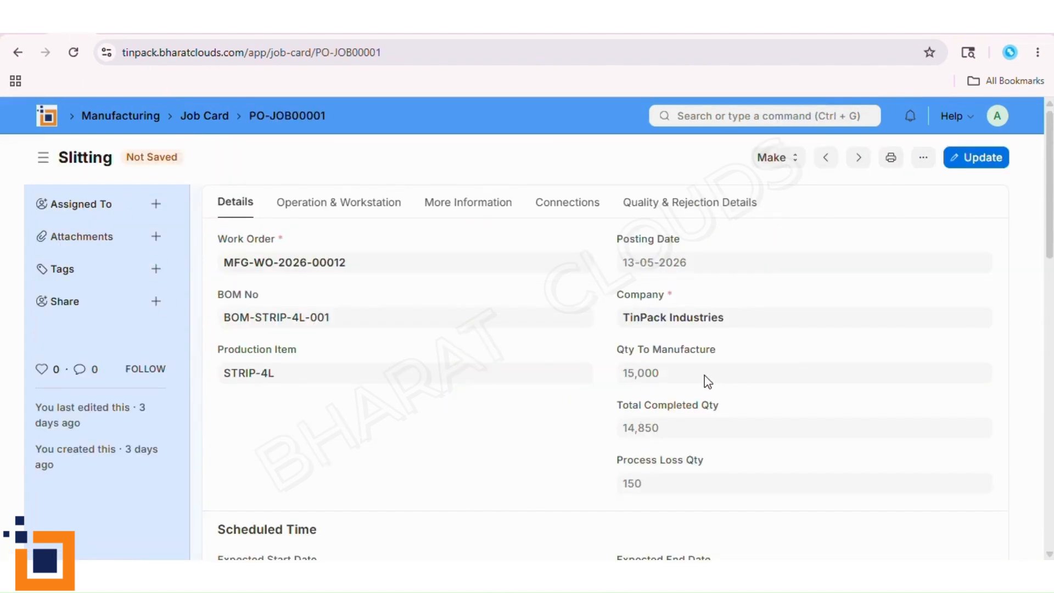
{"action": "scroll", "coordinate": [672, 487], "scroll_direction": "down", "scroll_amount": 10}
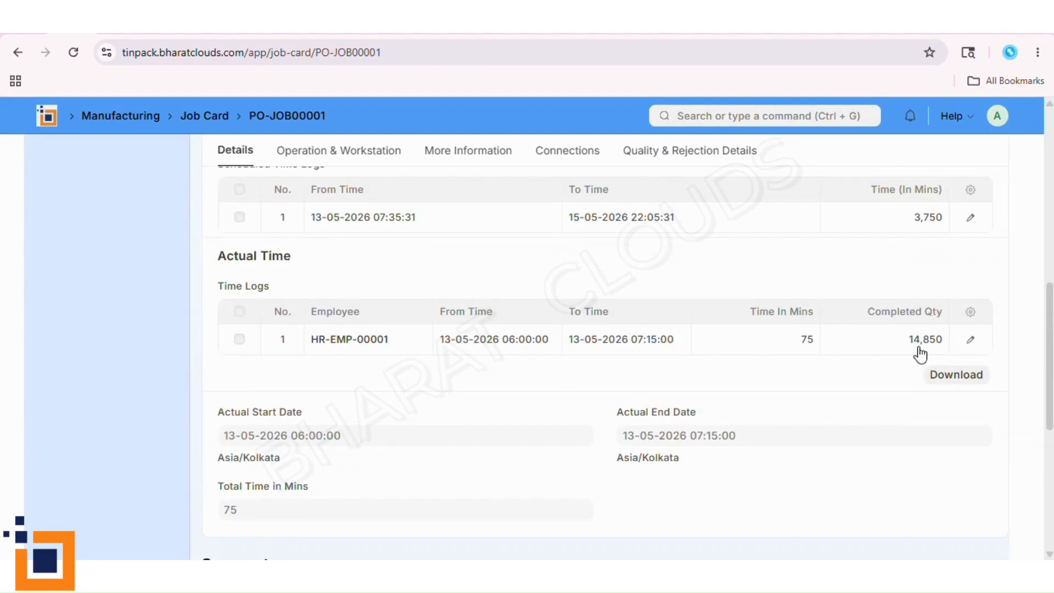
{"action": "scroll", "coordinate": [601, 407], "scroll_direction": "up", "scroll_amount": 10}
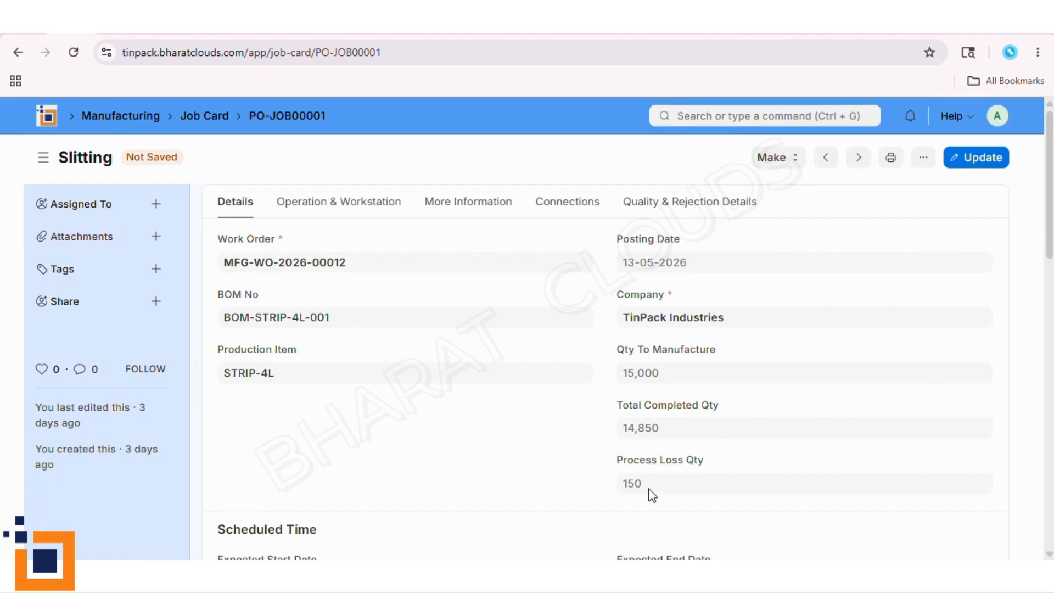
{"action": "left_click", "coordinate": [496, 208]}
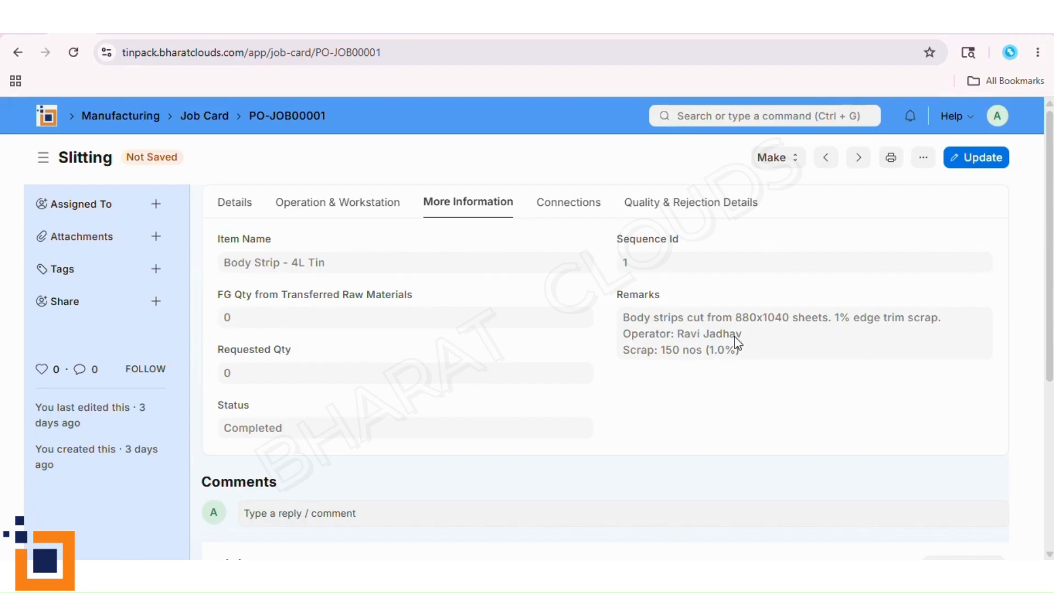
- Review the quantities, process loss and remarks on the Offset Printing and Punching job cards of the BLANK-4L work order
{"action": "left_click", "coordinate": [115, 23]}
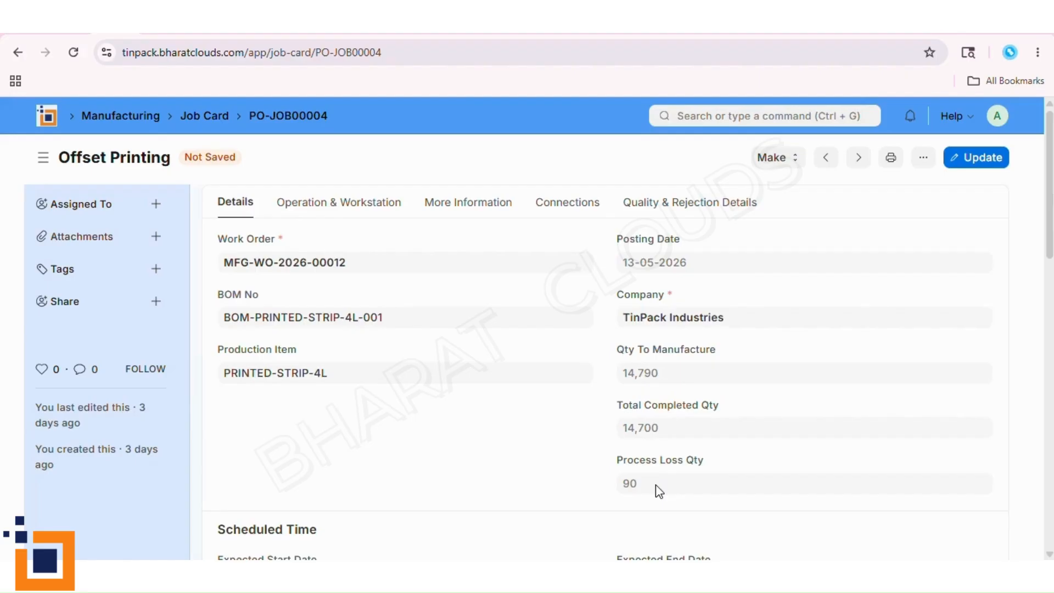
{"action": "left_click", "coordinate": [479, 208]}
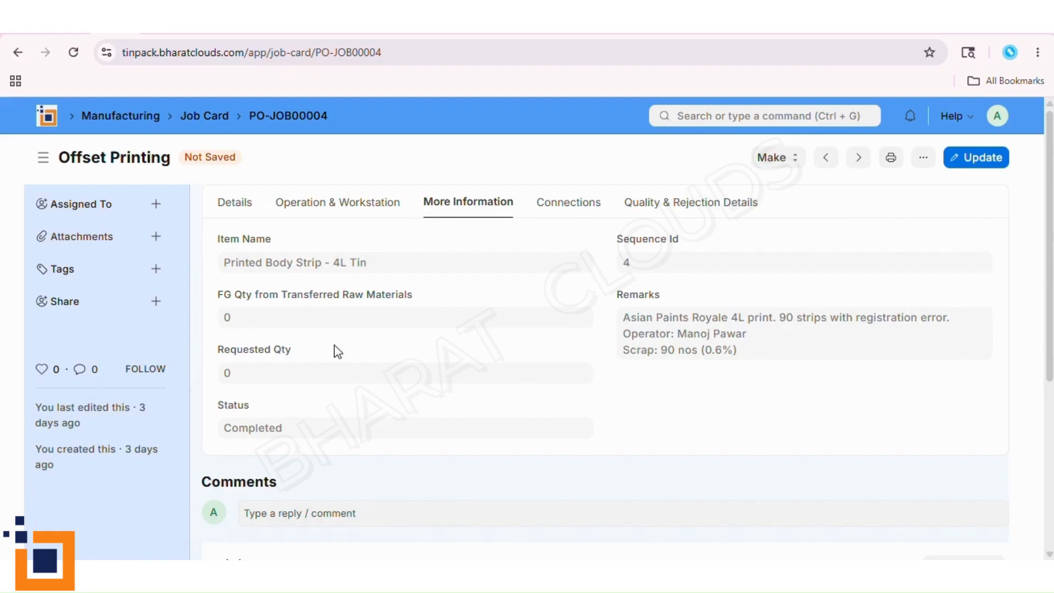
{"action": "left_click", "coordinate": [151, 27]}
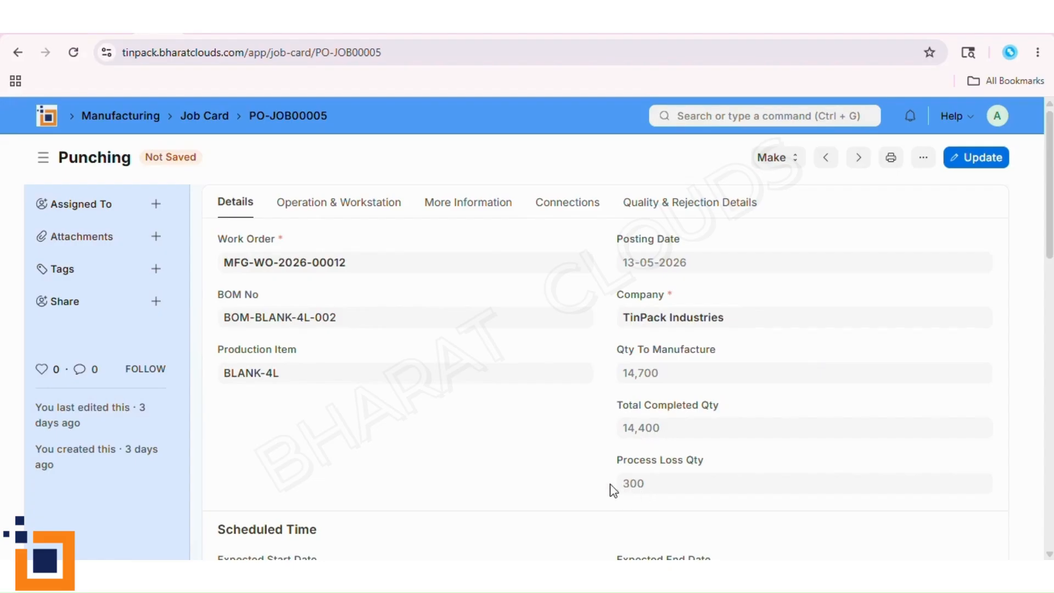
{"action": "left_click", "coordinate": [479, 208]}
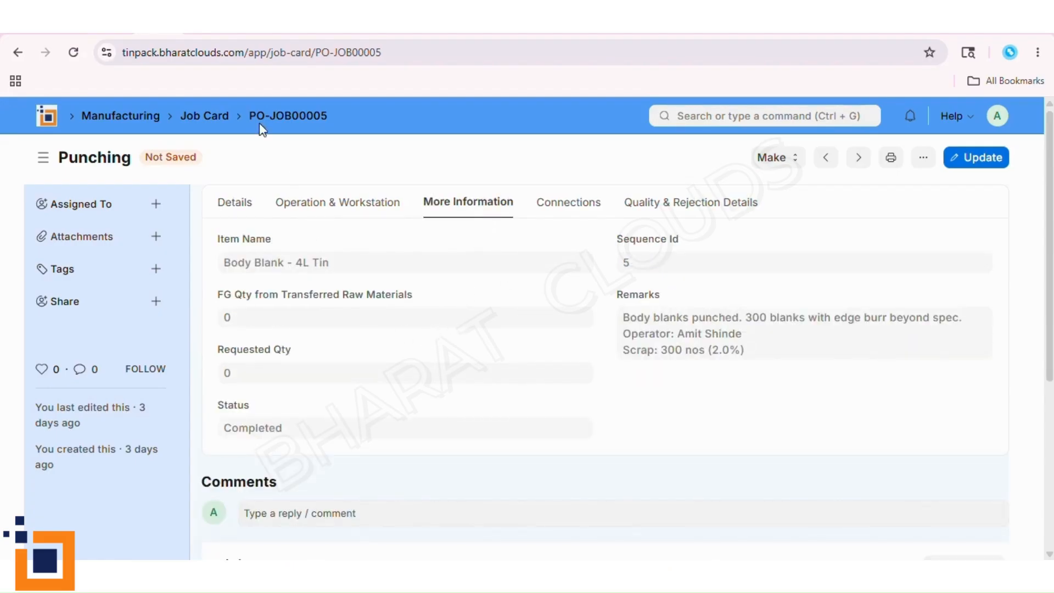
- Check the process loss and additional information on the End Blank Punching job cards for BOTTOM-4L and LID-4L
{"action": "left_click", "coordinate": [200, 33]}
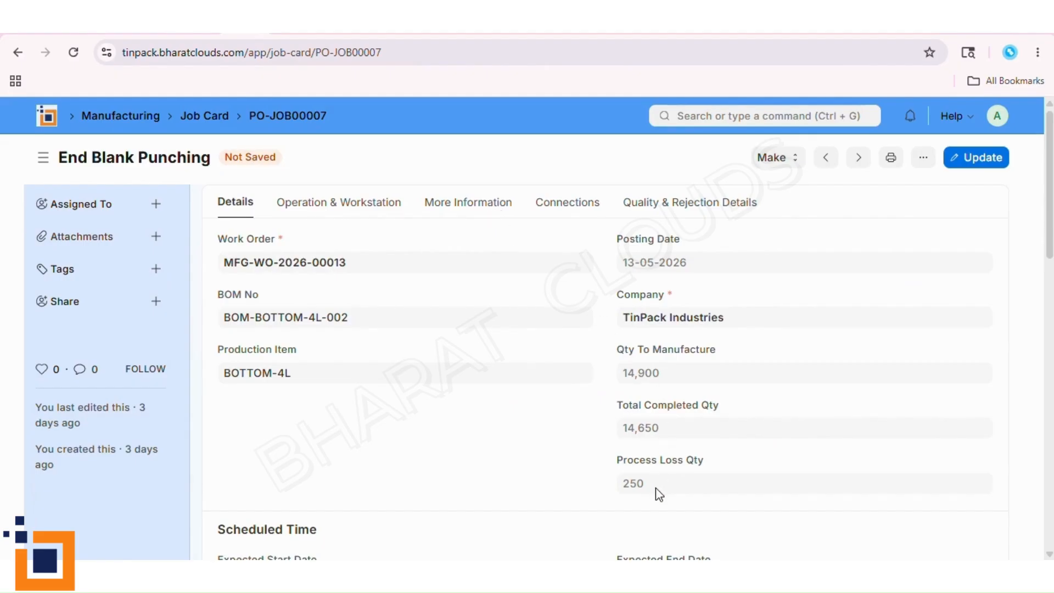
{"action": "left_click", "coordinate": [450, 212]}
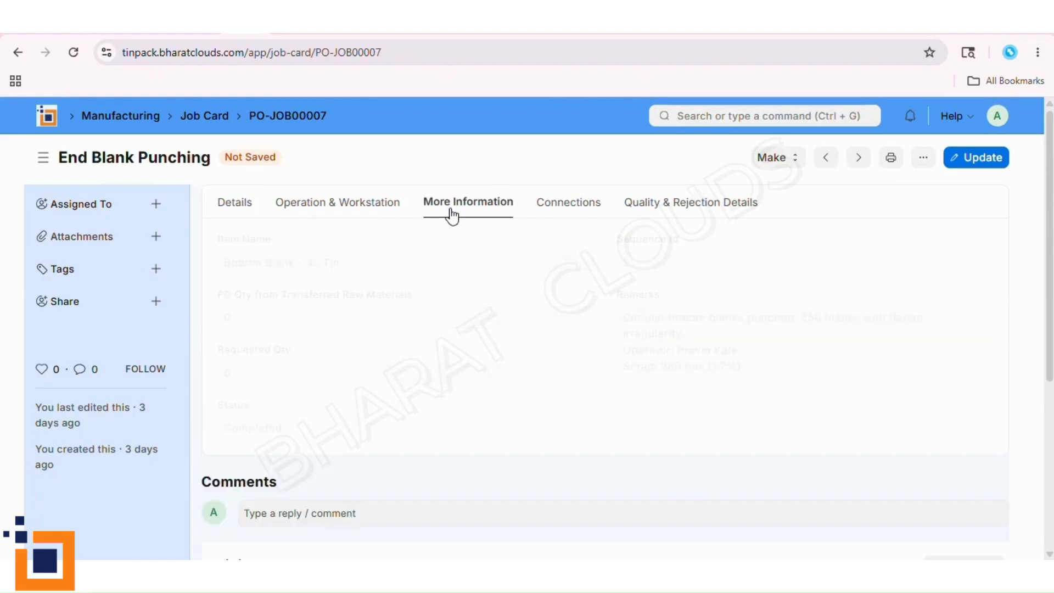
{"action": "left_click", "coordinate": [277, 34]}
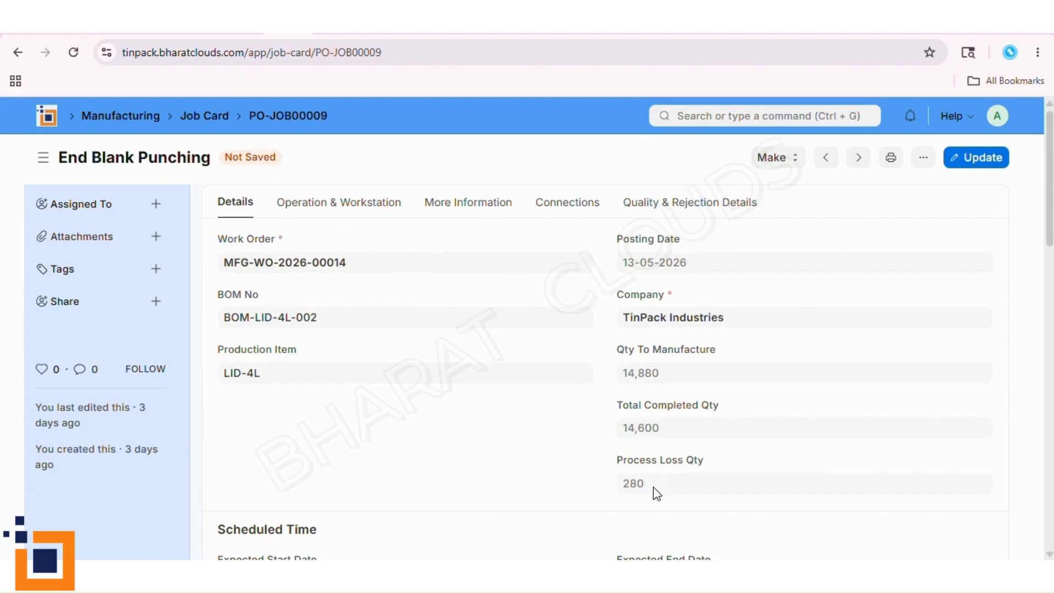
{"action": "left_click", "coordinate": [477, 204]}
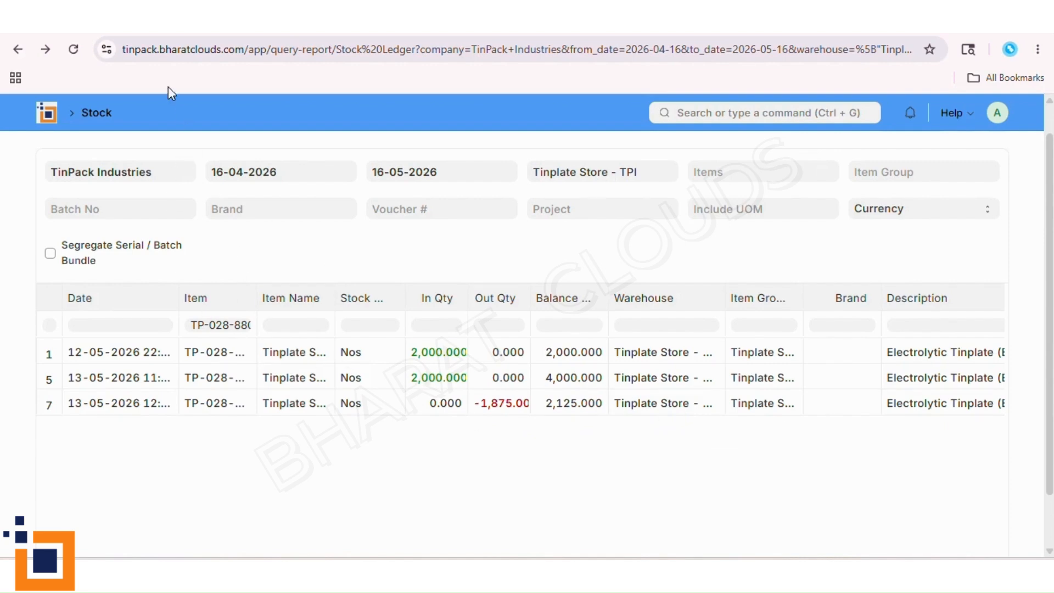
- Review the Punch Die - 1L Bottom tool record and the status of all tools in the Tool Master list
{"action": "left_click", "coordinate": [190, 22]}
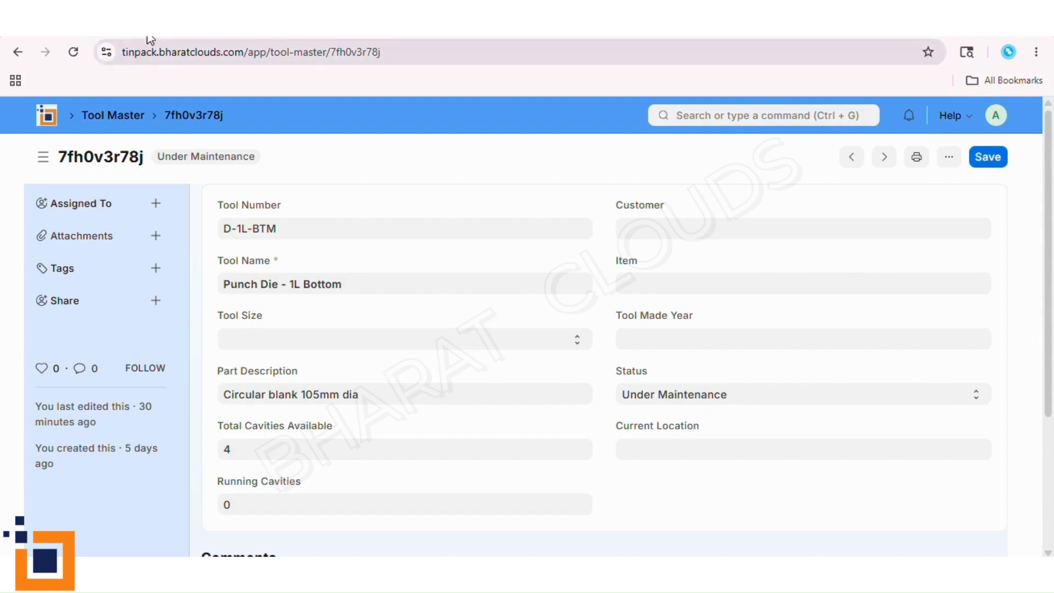
{"action": "key", "text": "ctrl+shift+Tab"}
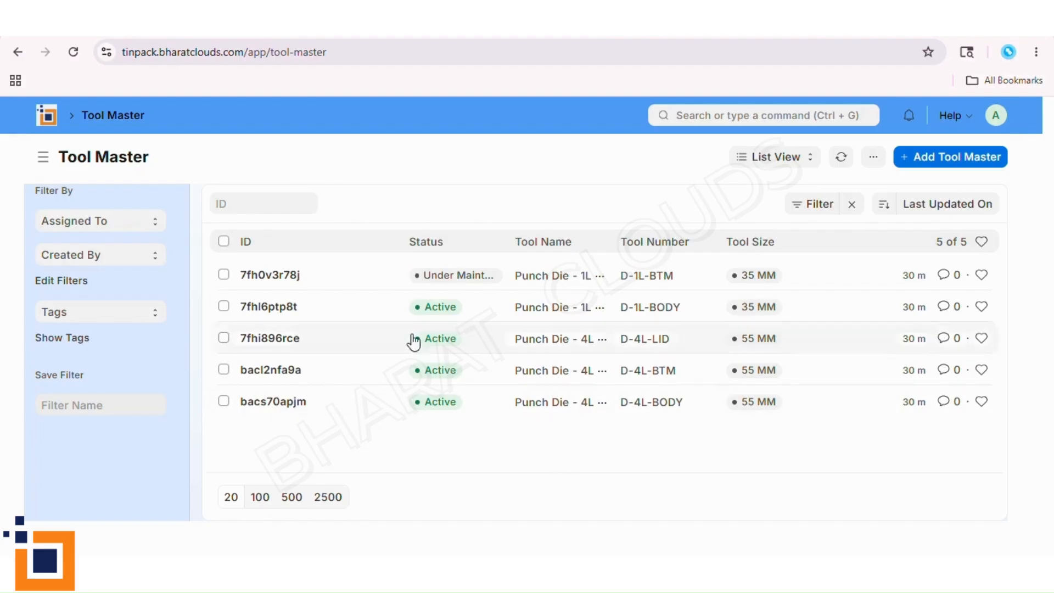
- Examine quality inspection MAT-QA-2026-00001 for Tinplate Sheet 0.28mm 880x1040, including its sample size, template, readings and purchase receipt reference
{"action": "key", "text": "alt+Left"}
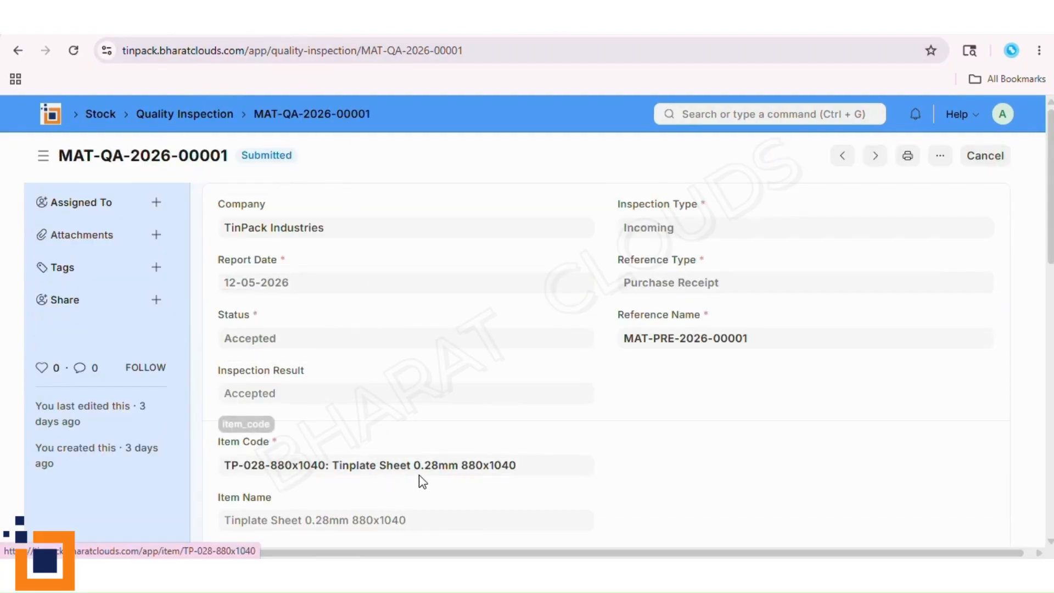
{"action": "scroll", "coordinate": [423, 482], "scroll_direction": "down", "scroll_amount": 5}
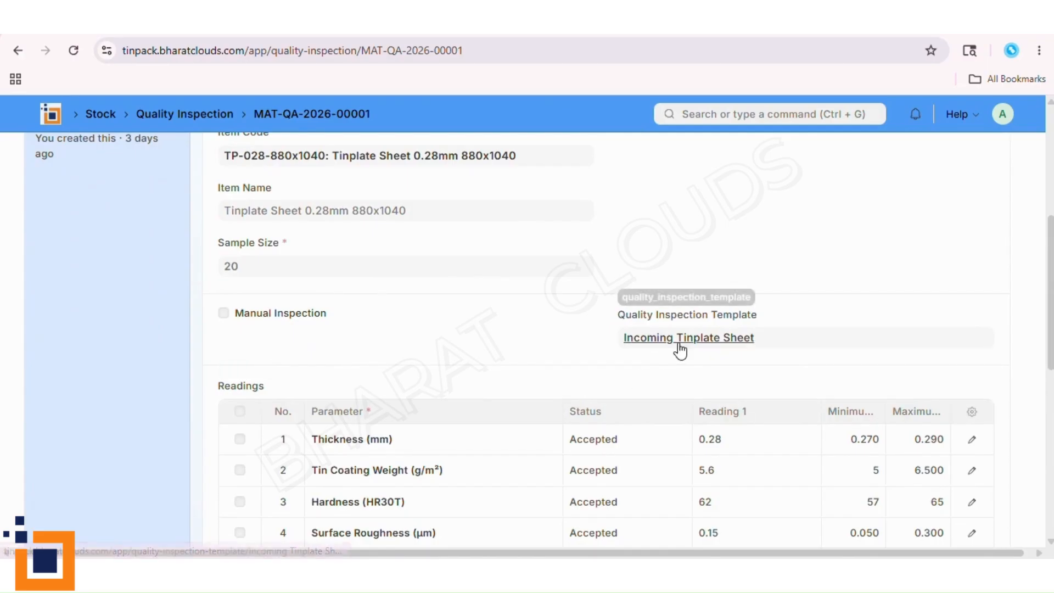
{"action": "scroll", "coordinate": [529, 459], "scroll_direction": "down", "scroll_amount": 3}
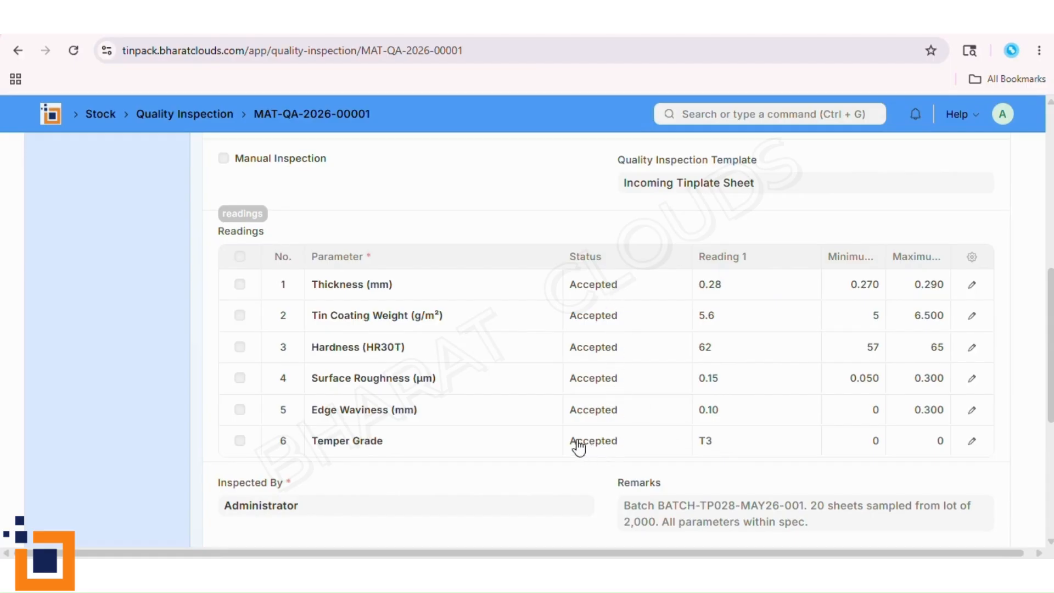
{"action": "scroll", "coordinate": [494, 464], "scroll_direction": "up", "scroll_amount": 4}
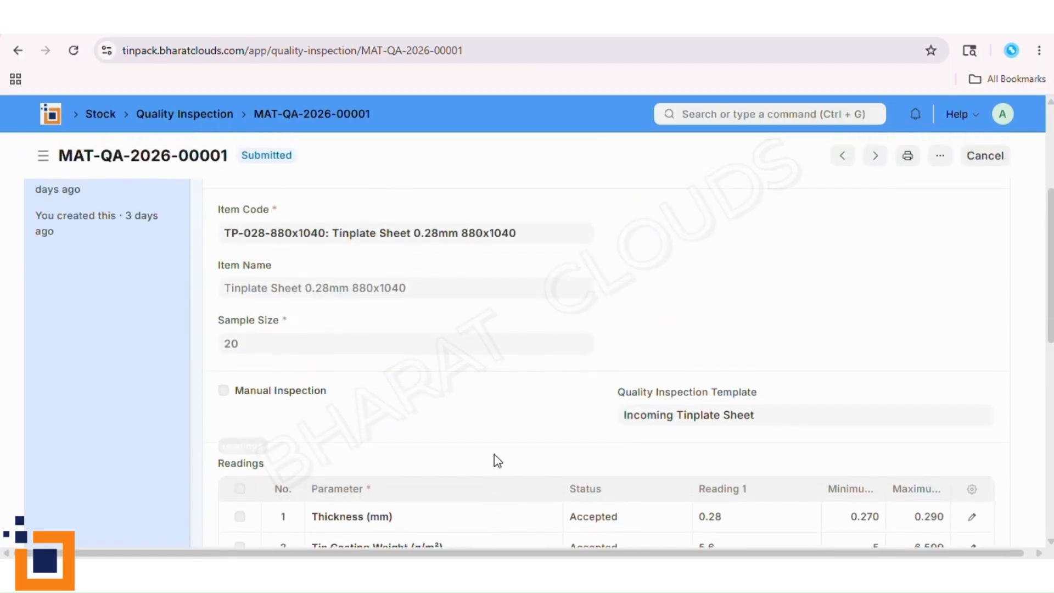
{"action": "scroll", "coordinate": [494, 453], "scroll_direction": "up", "scroll_amount": 1}
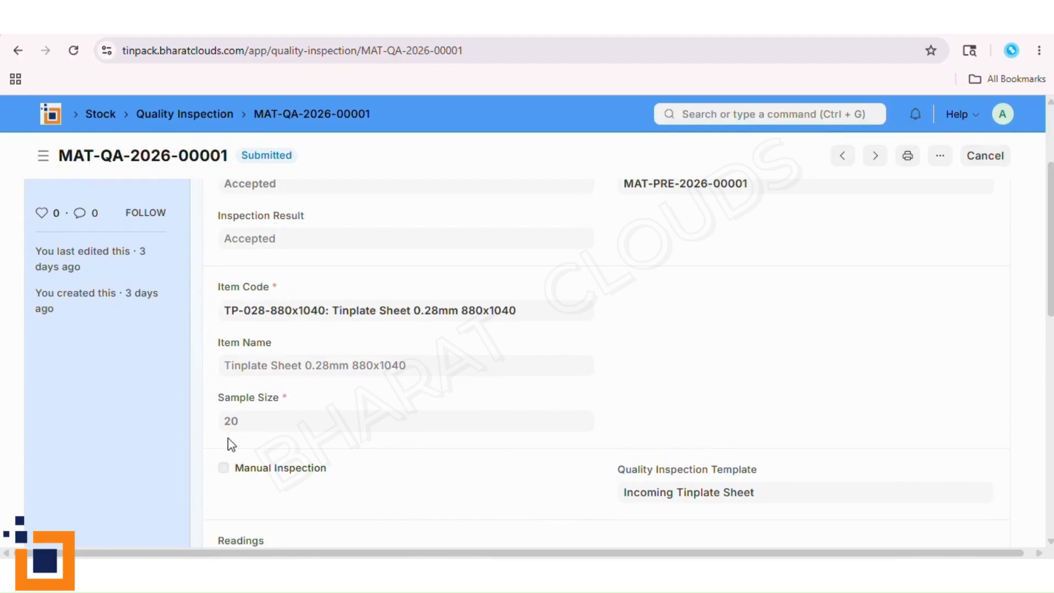
{"action": "scroll", "coordinate": [496, 466], "scroll_direction": "up", "scroll_amount": 3}
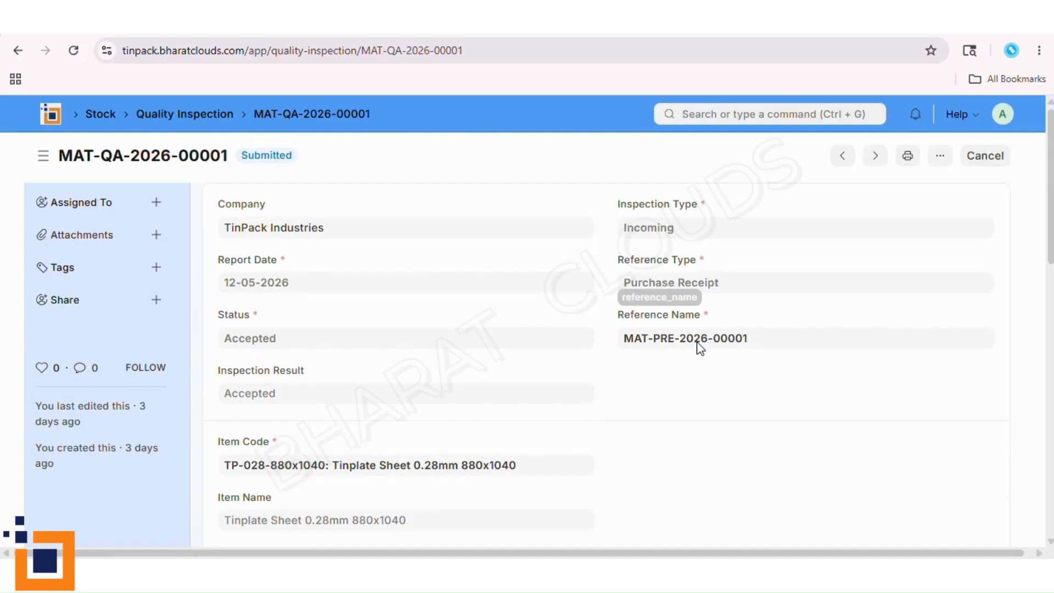
- Review the readings of quality inspection MAT-QA-2026-00002, then open its referenced purchase receipt to check the accepted and rejected quantities
{"action": "key", "text": "alt+Left"}
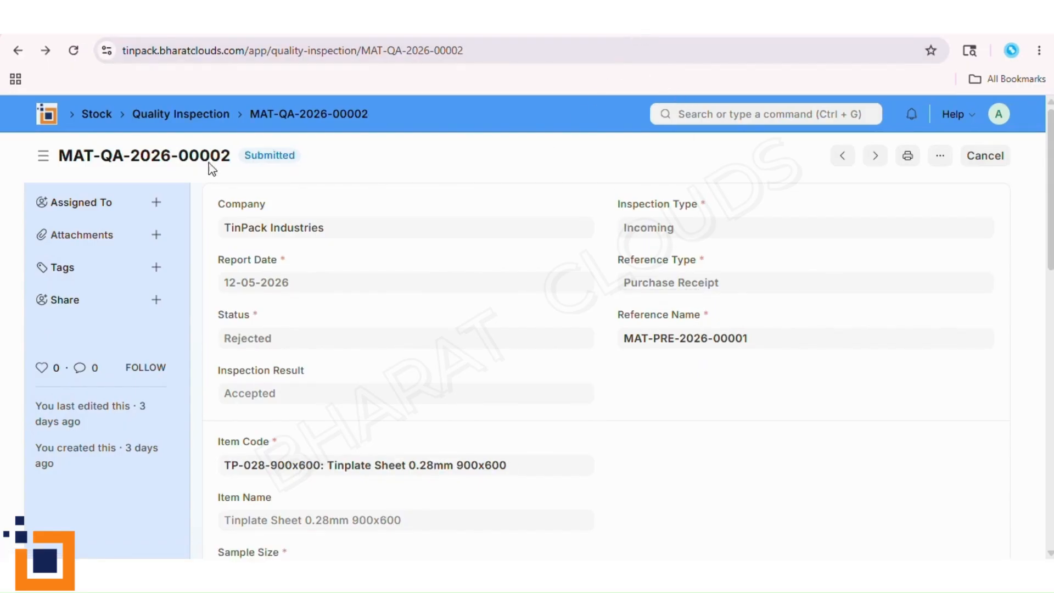
{"action": "scroll", "coordinate": [488, 401], "scroll_direction": "down", "scroll_amount": 3}
{"action": "scroll", "coordinate": [499, 451], "scroll_direction": "down", "scroll_amount": 6}
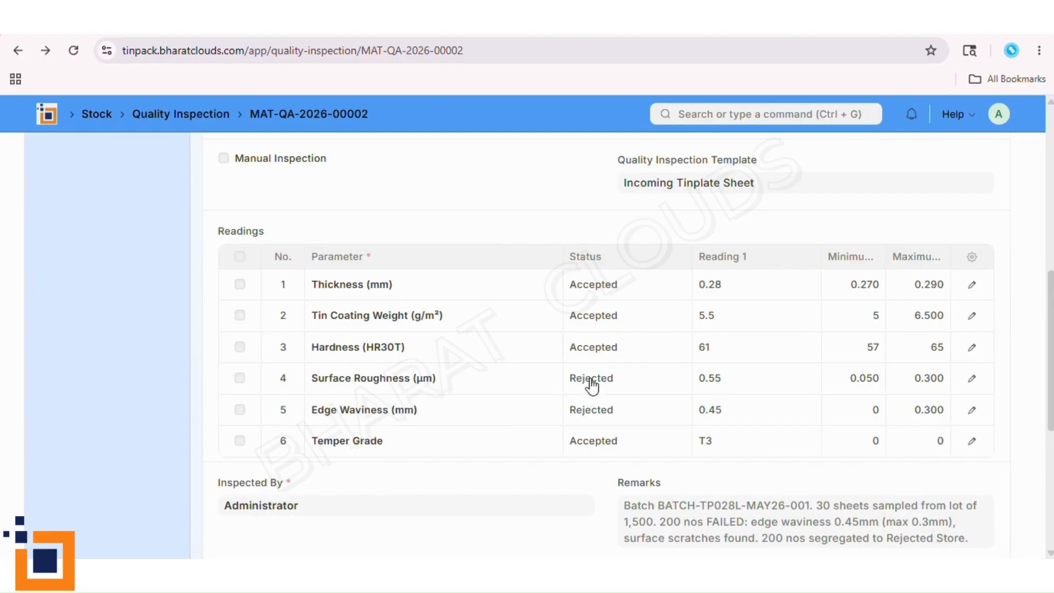
{"action": "scroll", "coordinate": [512, 481], "scroll_direction": "up", "scroll_amount": 4}
{"action": "scroll", "coordinate": [512, 480], "scroll_direction": "up", "scroll_amount": 4}
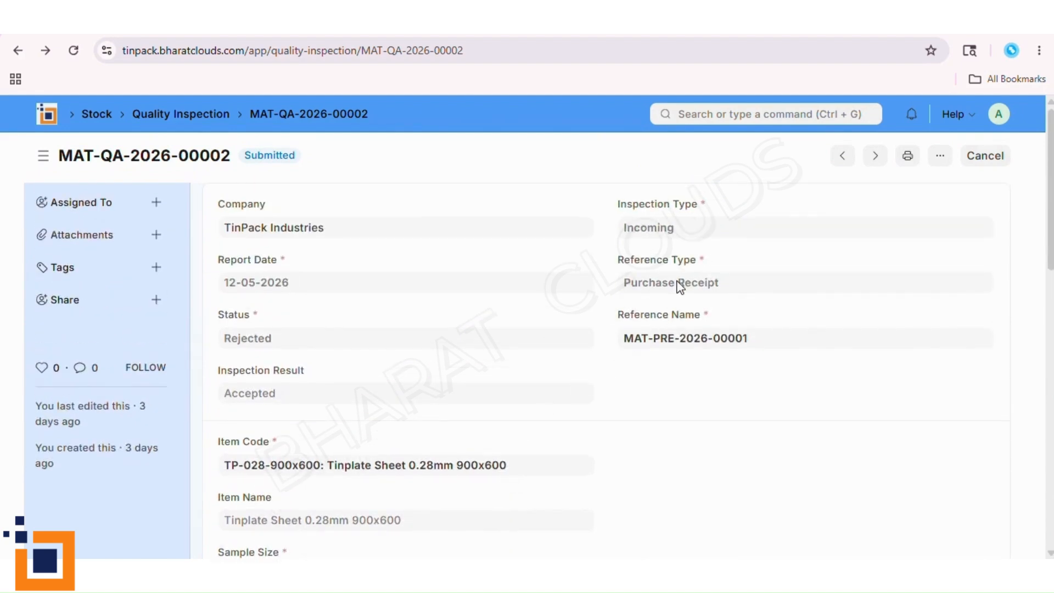
{"action": "left_click", "coordinate": [690, 350]}
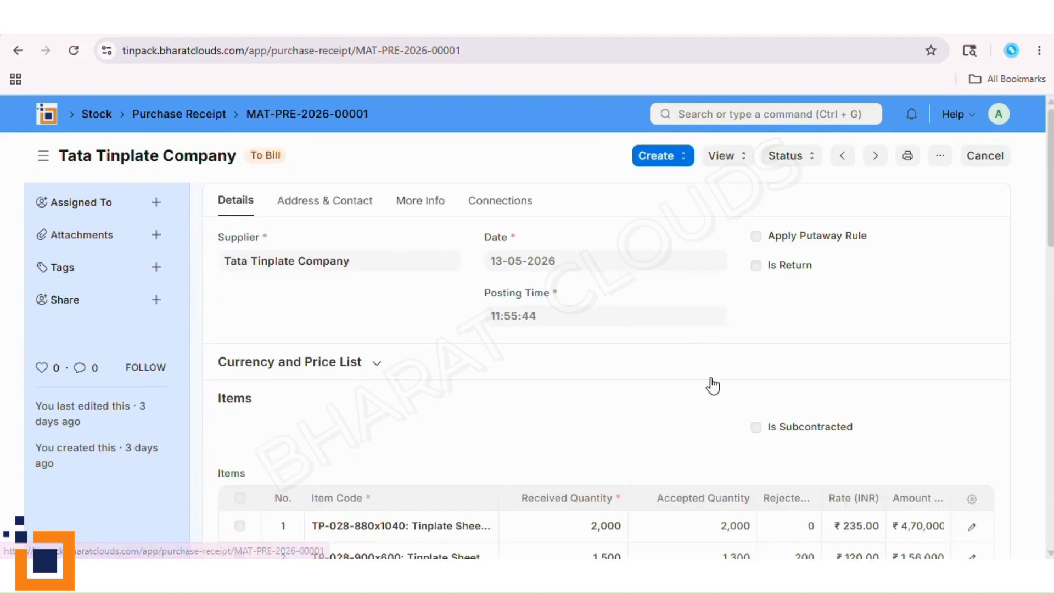
{"action": "scroll", "coordinate": [701, 367], "scroll_direction": "down", "scroll_amount": 3}
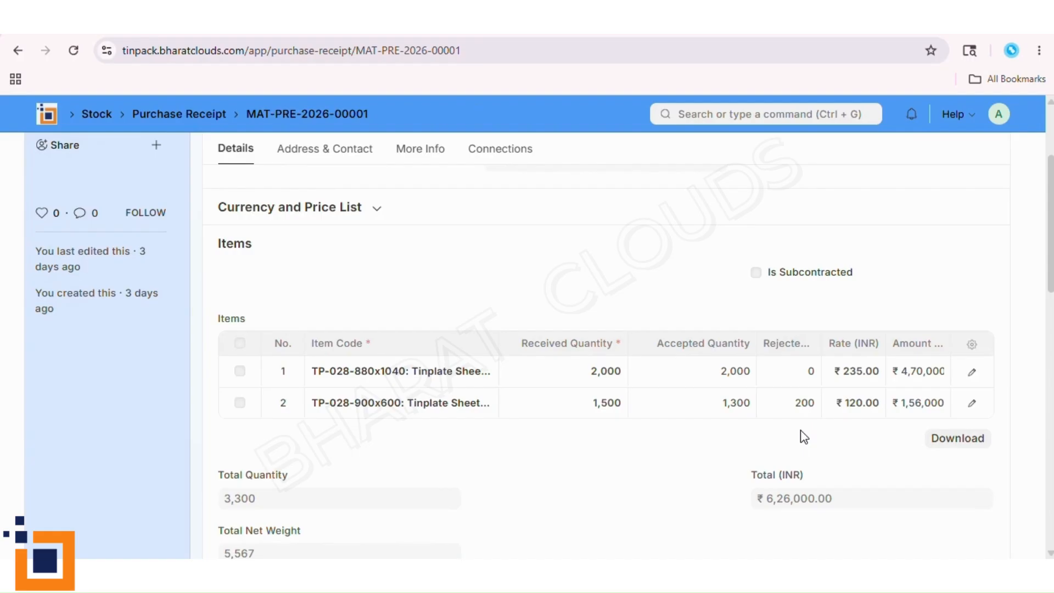
- Review the parameter limits in the Circular Blank - Bottom/Lid inspection template and return to the Quality Inspection Template list
{"action": "scroll", "coordinate": [682, 409], "scroll_direction": "up", "scroll_amount": 3}
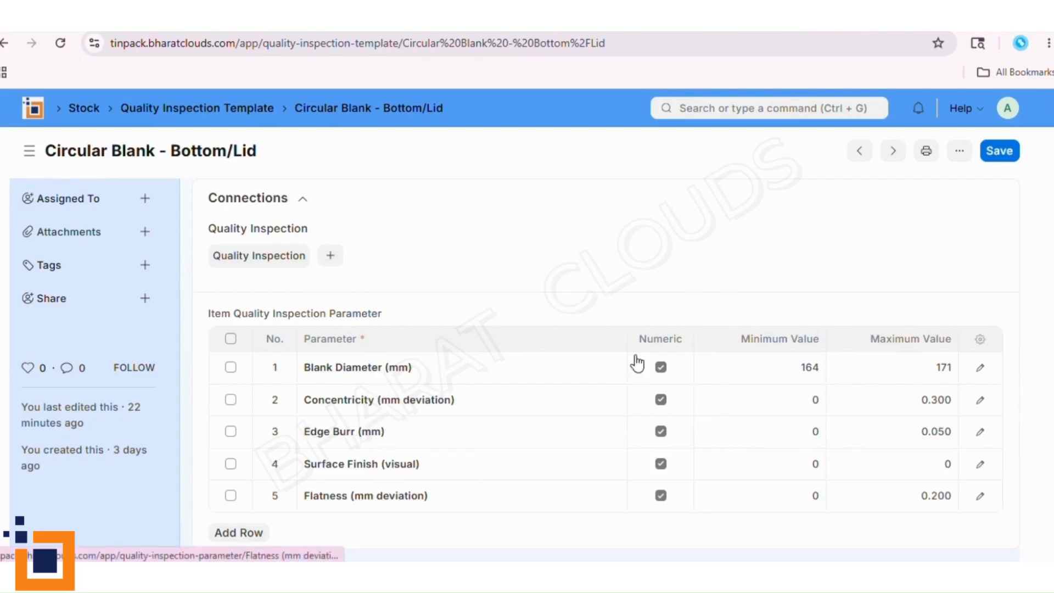
{"action": "left_click", "coordinate": [3, 42]}
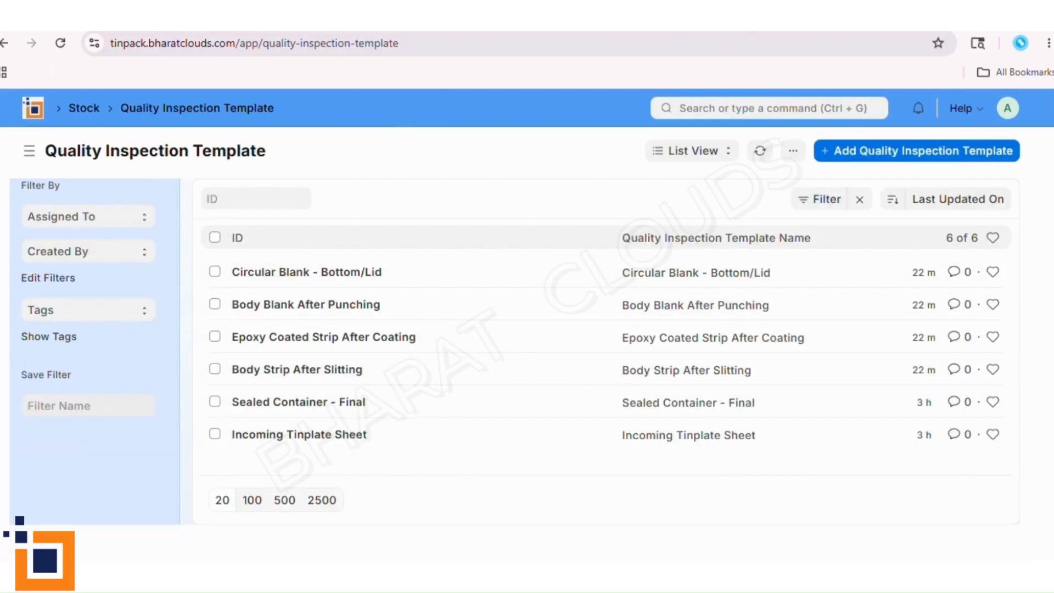
- Review the operation, remarks, quality and quantity details of the Internal Epoxy Coating job card PO-JOB00002, then return to the Job Card list
{"action": "left_click", "coordinate": [740, 19]}
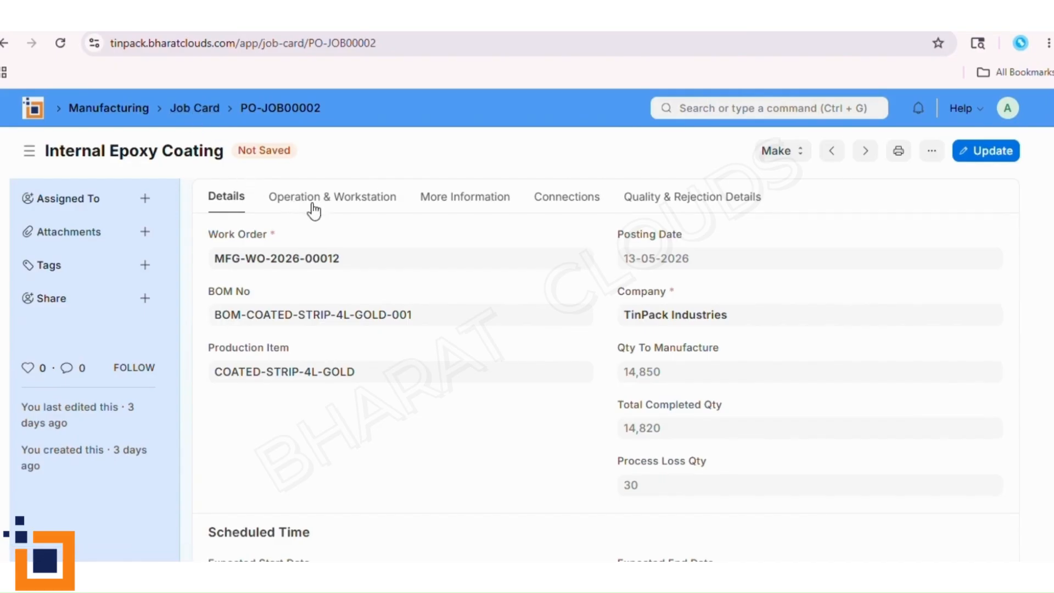
{"action": "left_click", "coordinate": [360, 204]}
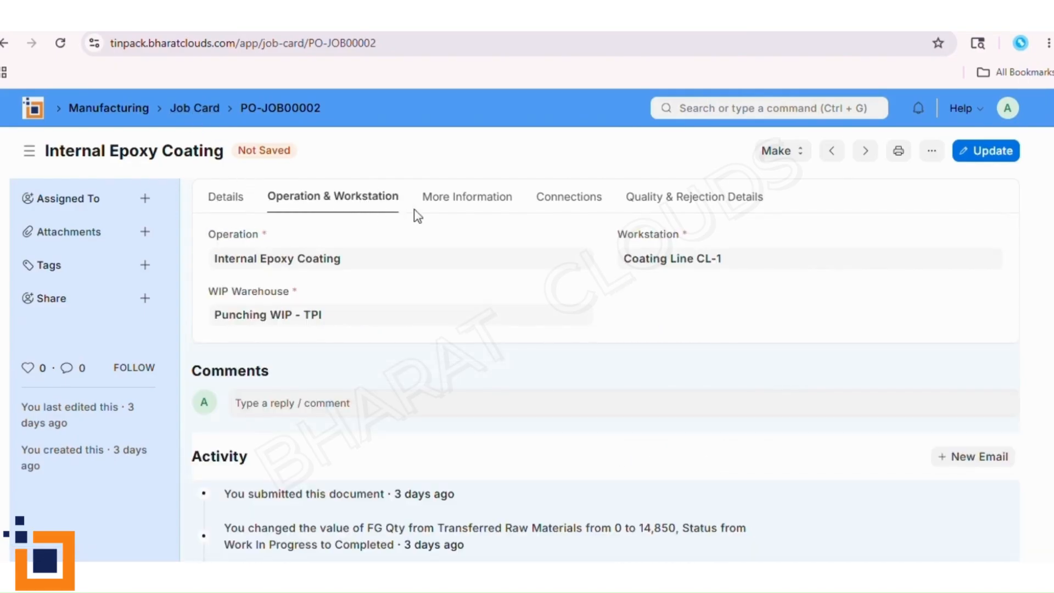
{"action": "left_click", "coordinate": [479, 207]}
{"action": "left_click", "coordinate": [562, 207]}
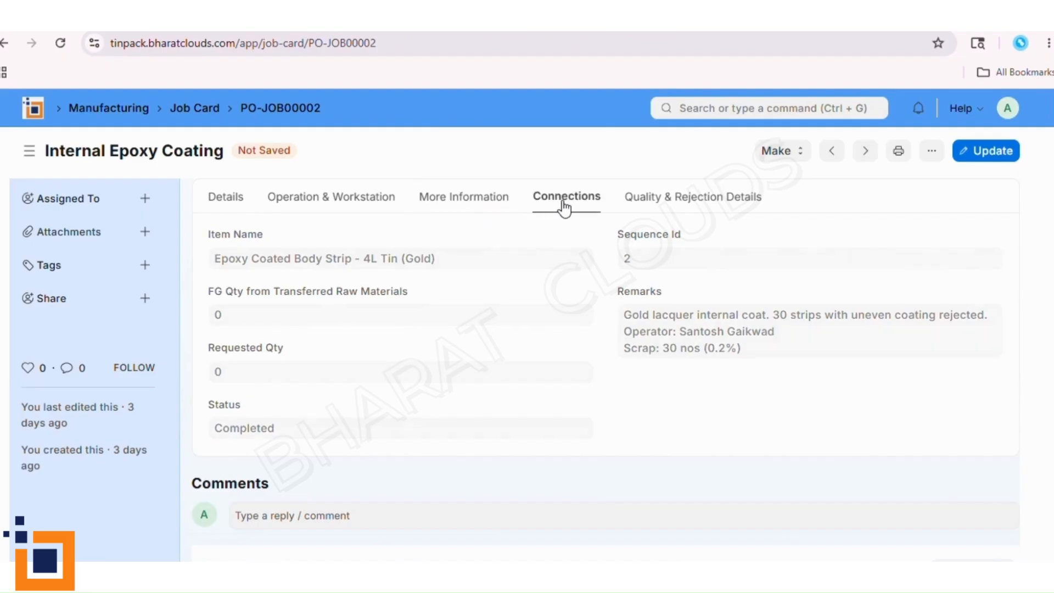
{"action": "left_click", "coordinate": [656, 206]}
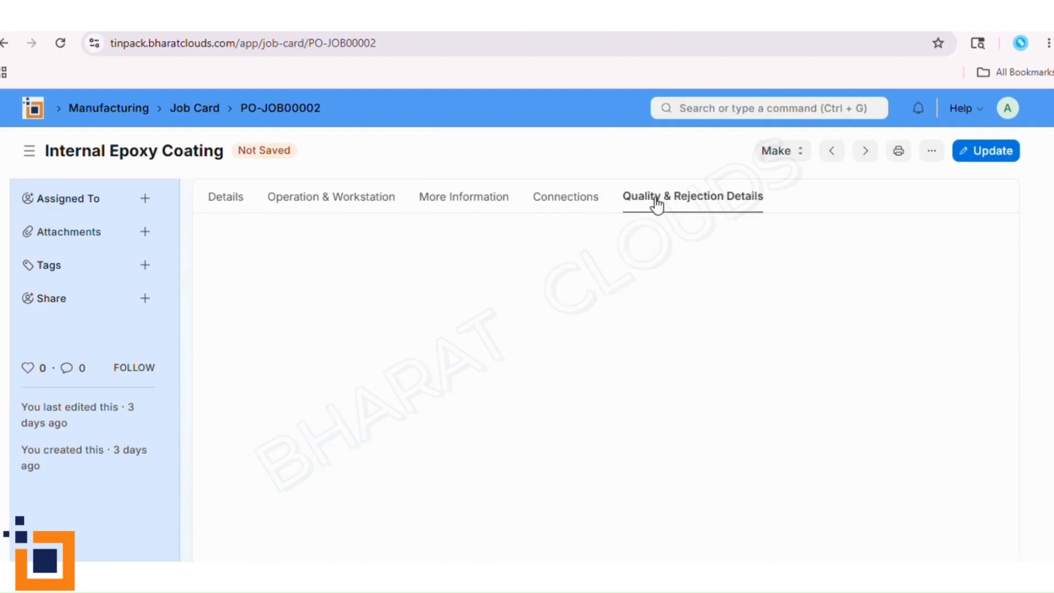
{"action": "left_click", "coordinate": [227, 205]}
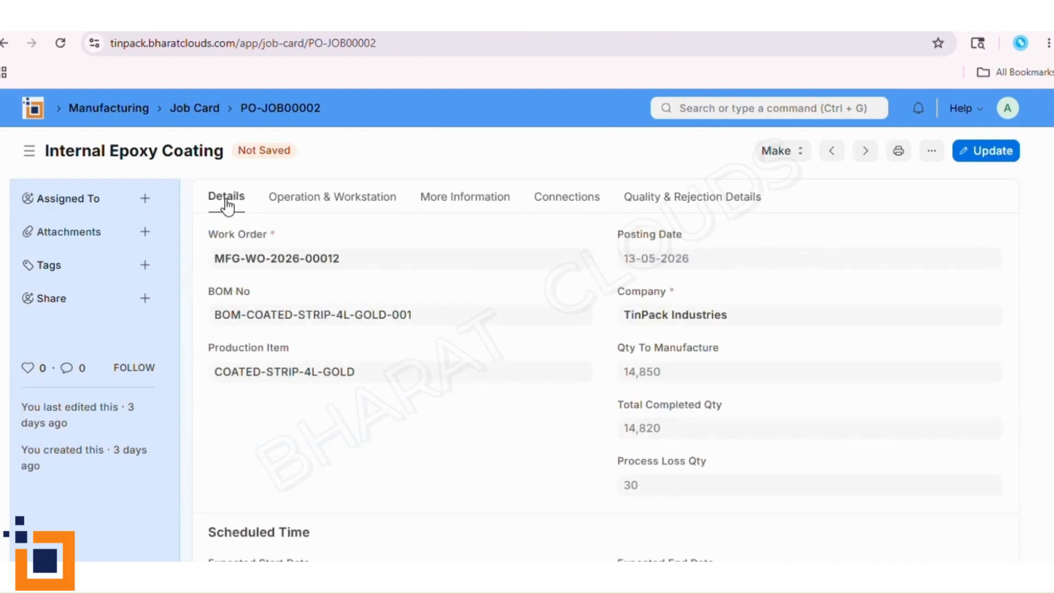
{"action": "left_click", "coordinate": [204, 109]}
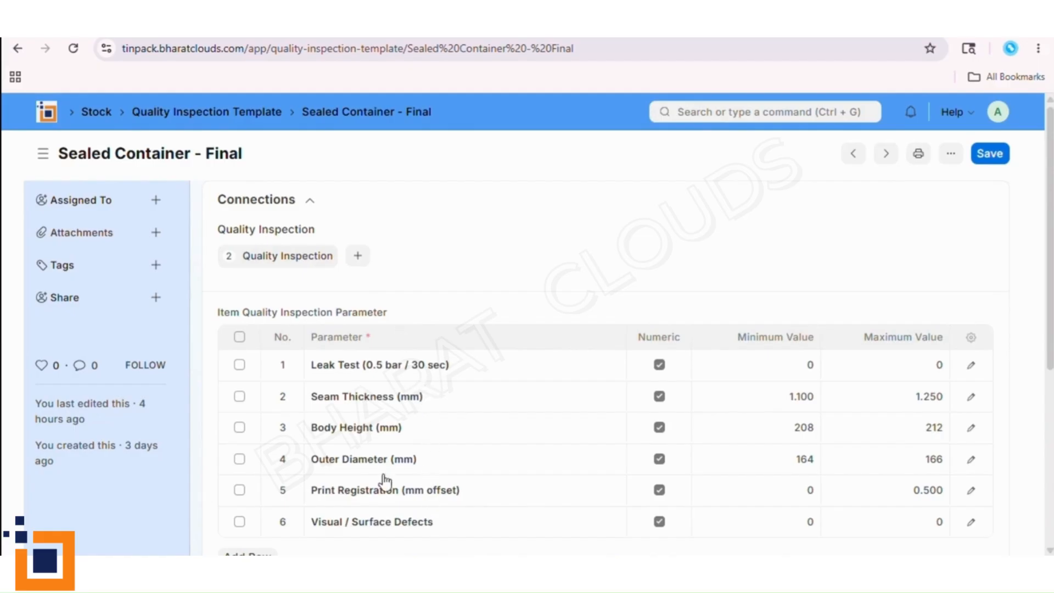
- Return from the Sealed Container - Final template to quality inspection MAT-QA-2026-00003 and examine its sample size, readings, remarks and delivery note reference
{"action": "left_click", "coordinate": [18, 48]}
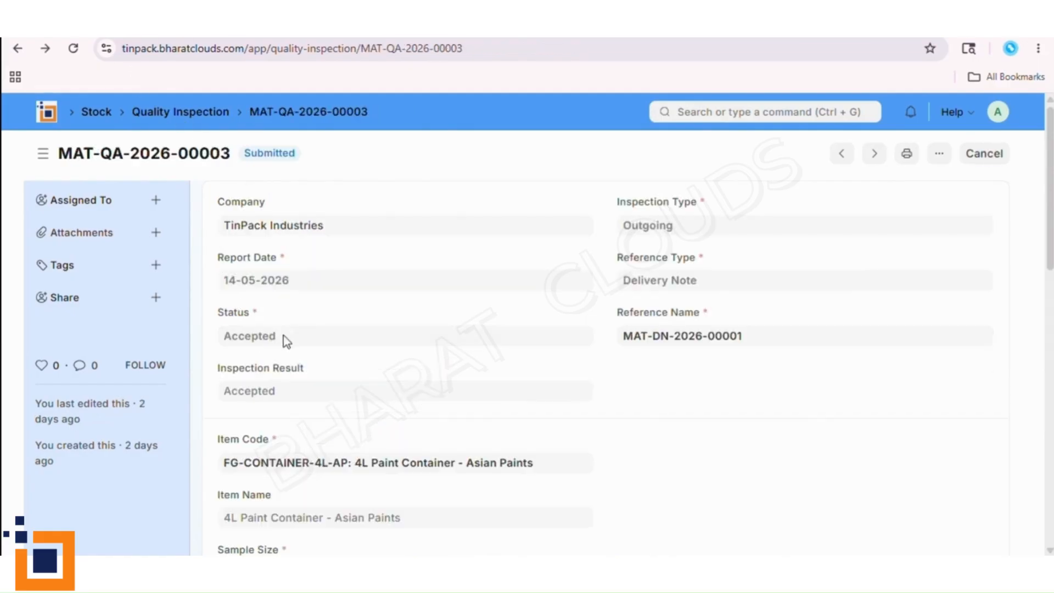
{"action": "scroll", "coordinate": [346, 494], "scroll_direction": "down", "scroll_amount": 5}
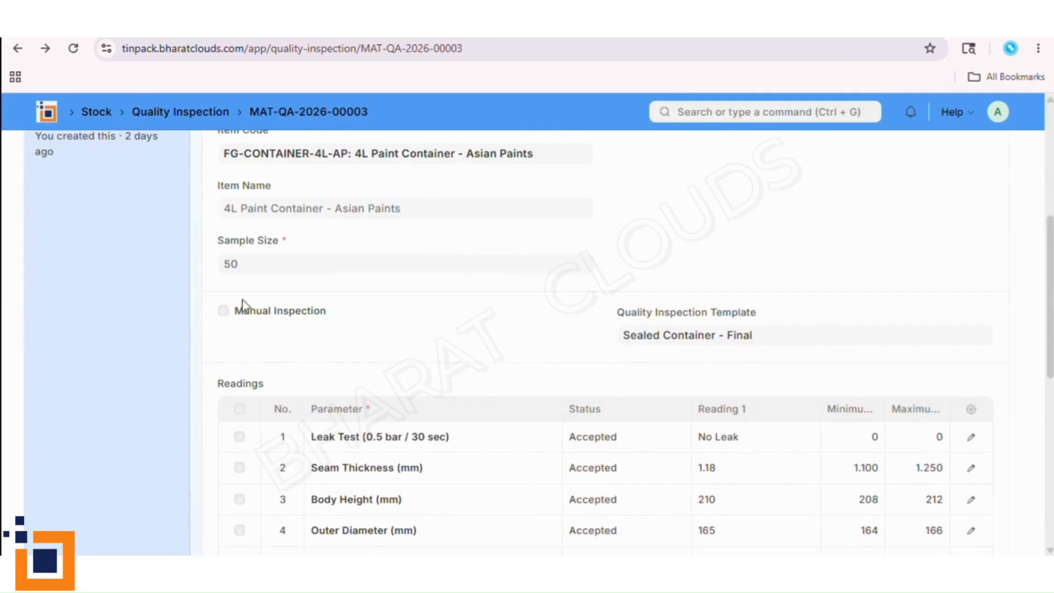
{"action": "scroll", "coordinate": [426, 475], "scroll_direction": "down", "scroll_amount": 3}
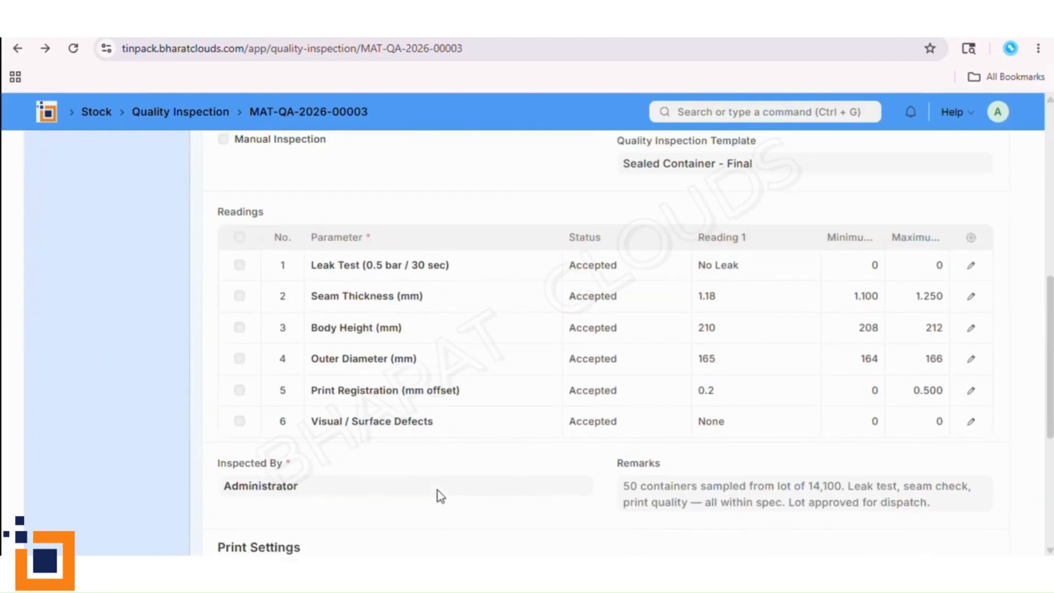
{"action": "scroll", "coordinate": [438, 490], "scroll_direction": "up", "scroll_amount": 1}
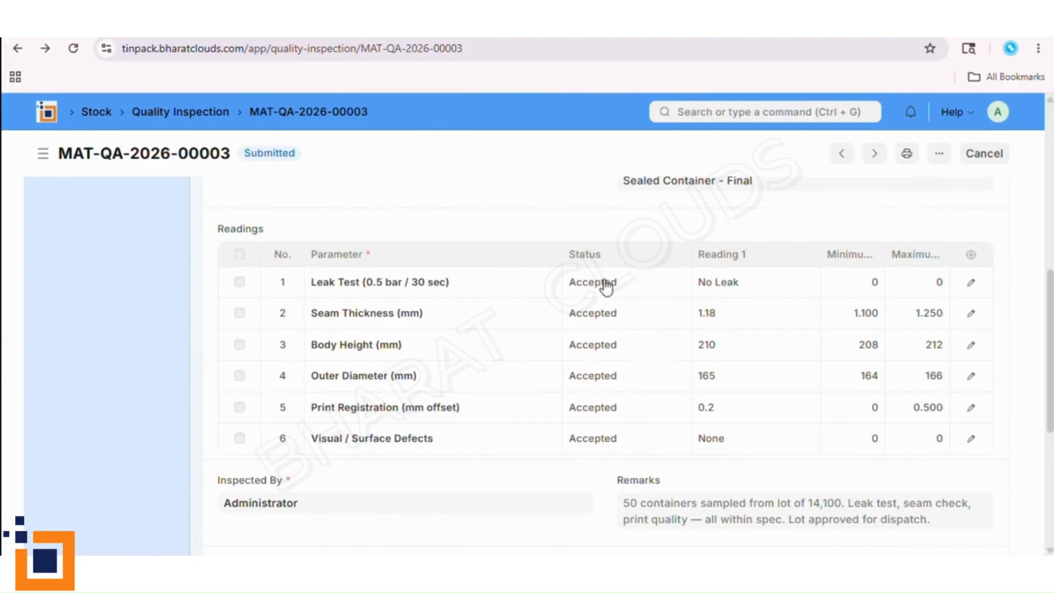
{"action": "scroll", "coordinate": [525, 499], "scroll_direction": "up", "scroll_amount": 5}
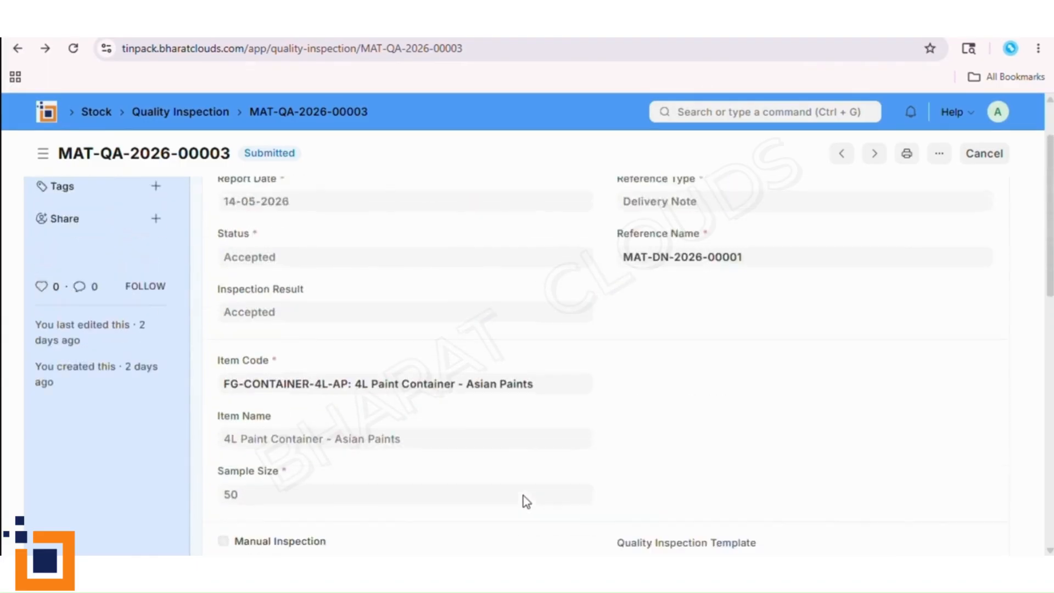
{"action": "scroll", "coordinate": [526, 500], "scroll_direction": "up", "scroll_amount": 2}
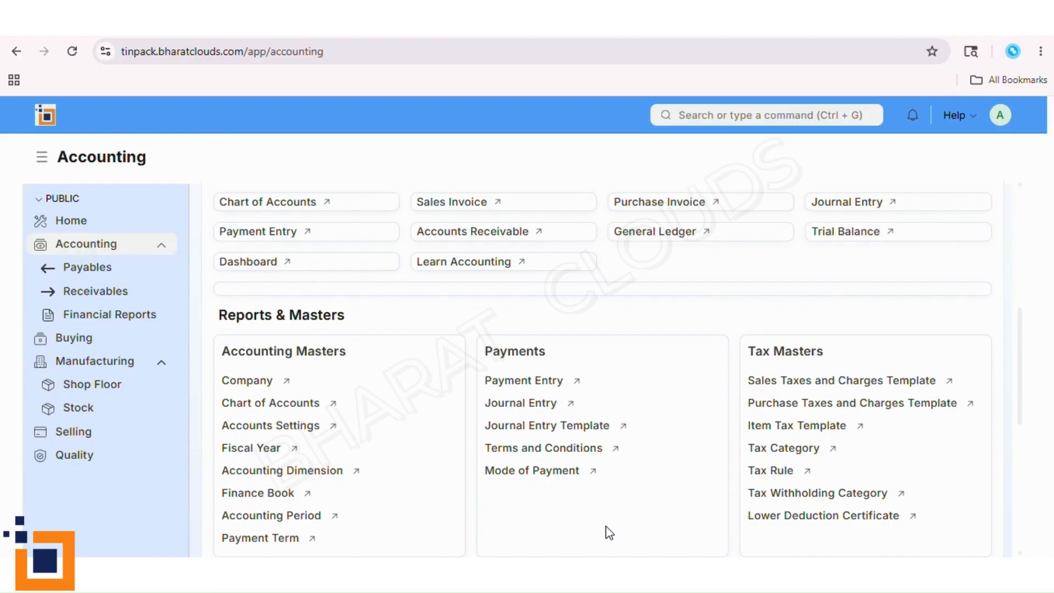
- Look through the accounting workspaces for Payables and Receivables, then open the Financial Reports workspace
{"action": "left_click", "coordinate": [102, 269]}
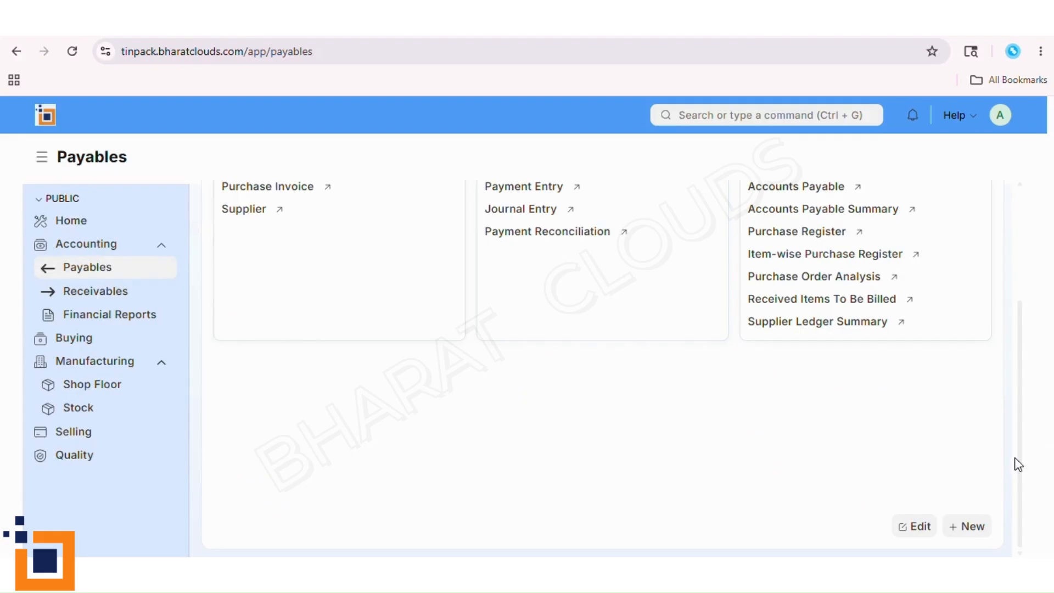
{"action": "left_click_drag", "start_coordinate": [1022, 423], "coordinate": [1019, 284]}
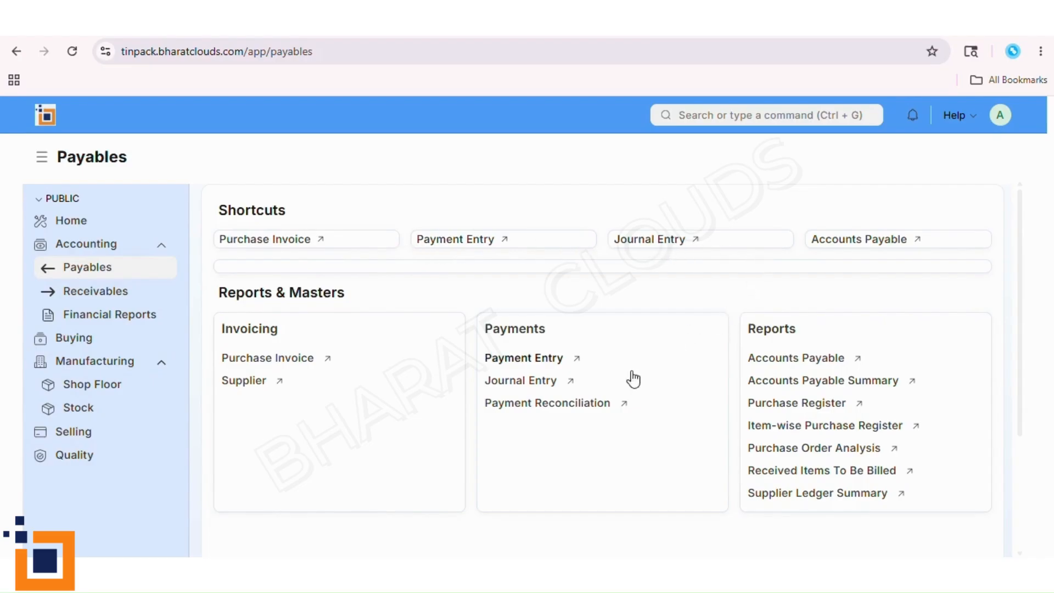
{"action": "left_click", "coordinate": [134, 295]}
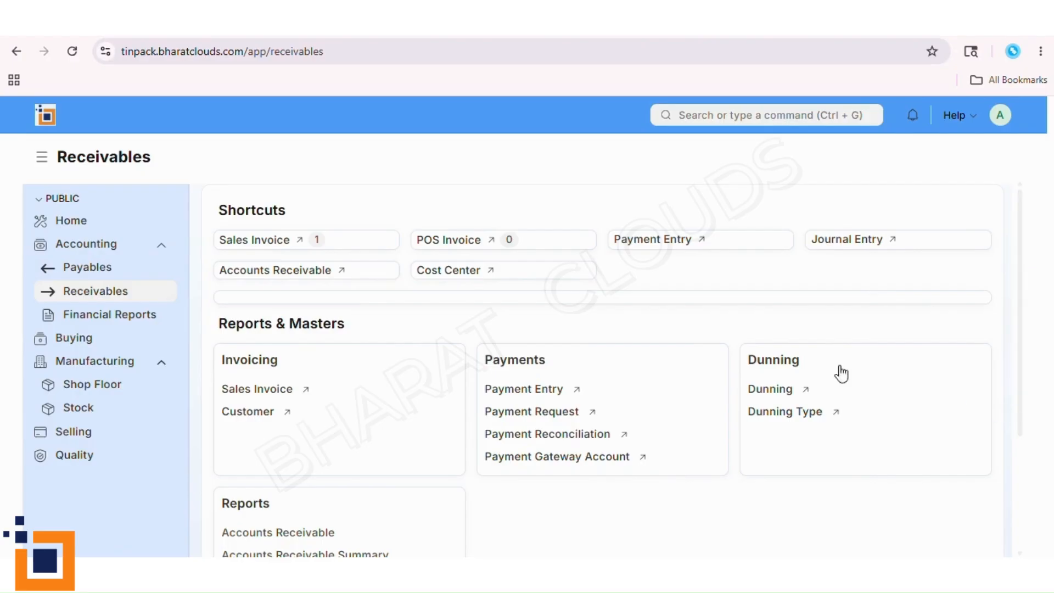
{"action": "left_click_drag", "start_coordinate": [1019, 405], "coordinate": [1018, 361]}
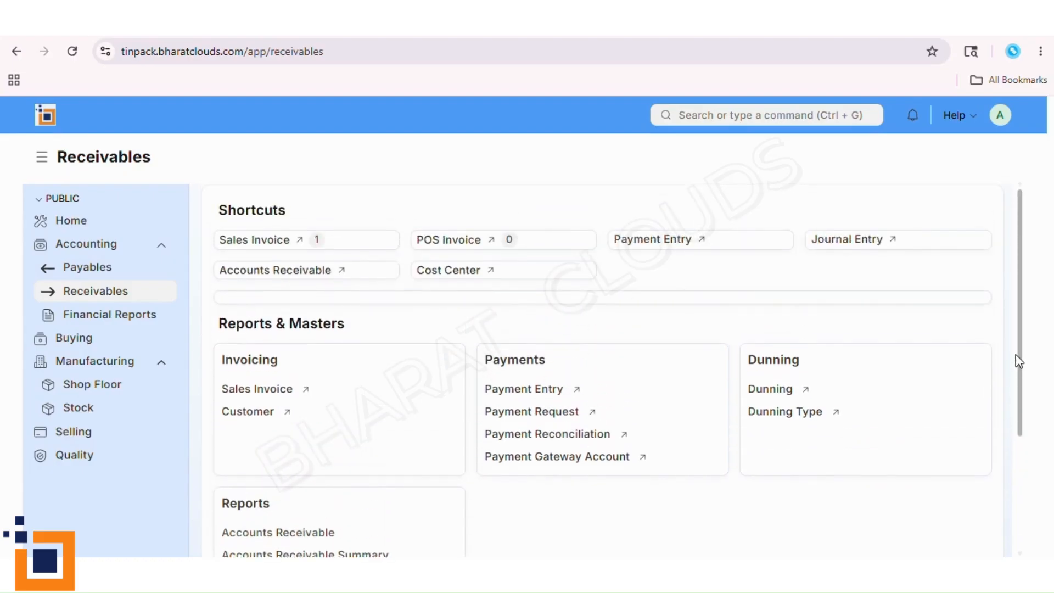
{"action": "left_click", "coordinate": [123, 328]}
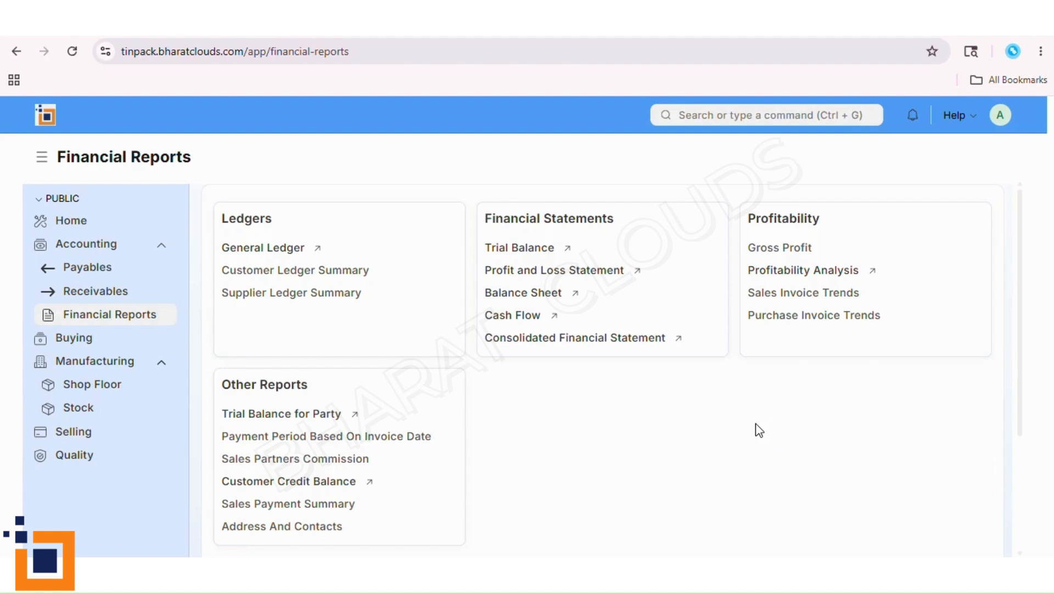